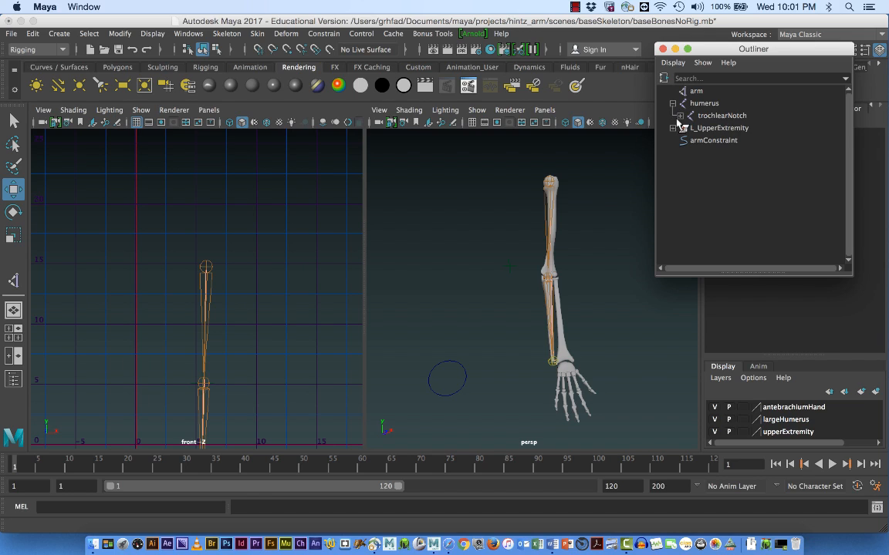
# - Unbind the skin from R_radius and L_hand inside the L_antebrachium group
pyautogui.moveTo(679, 118); pyautogui.dragTo(676, 125, button='middle')
pyautogui.click(673, 117)
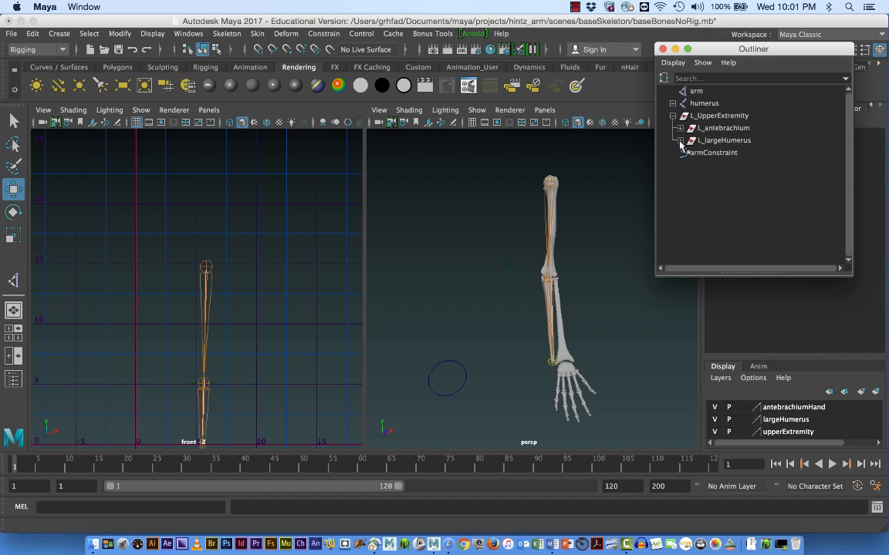
pyautogui.click(680, 129)
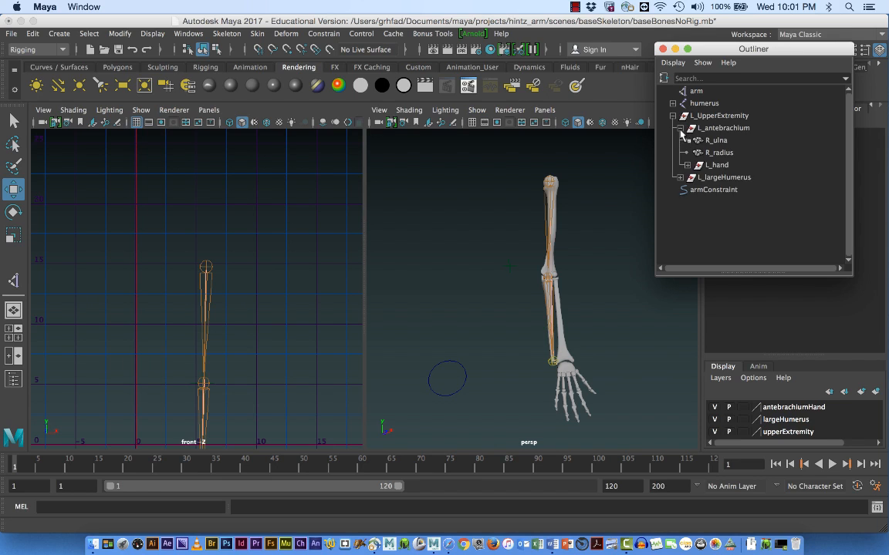
pyautogui.click(723, 153)
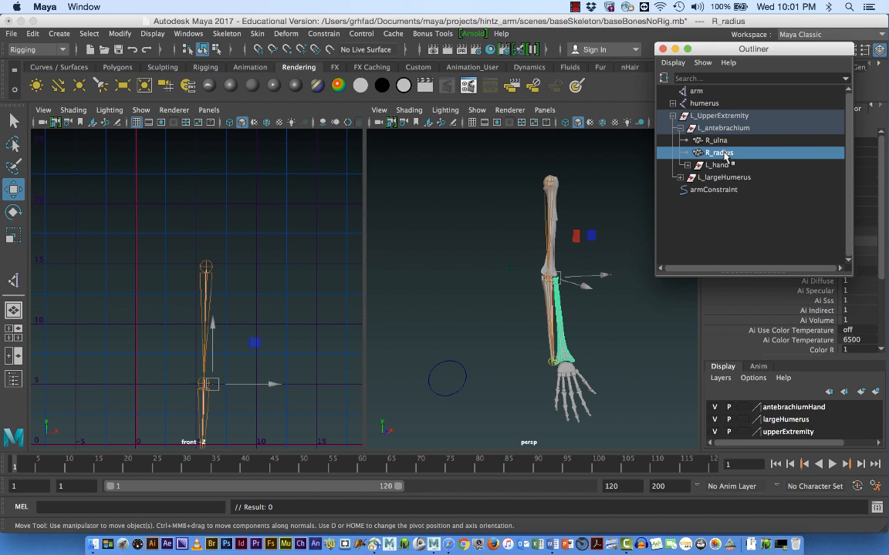
pyautogui.keyDown('shift'); pyautogui.click(723, 166); pyautogui.keyUp('shift')
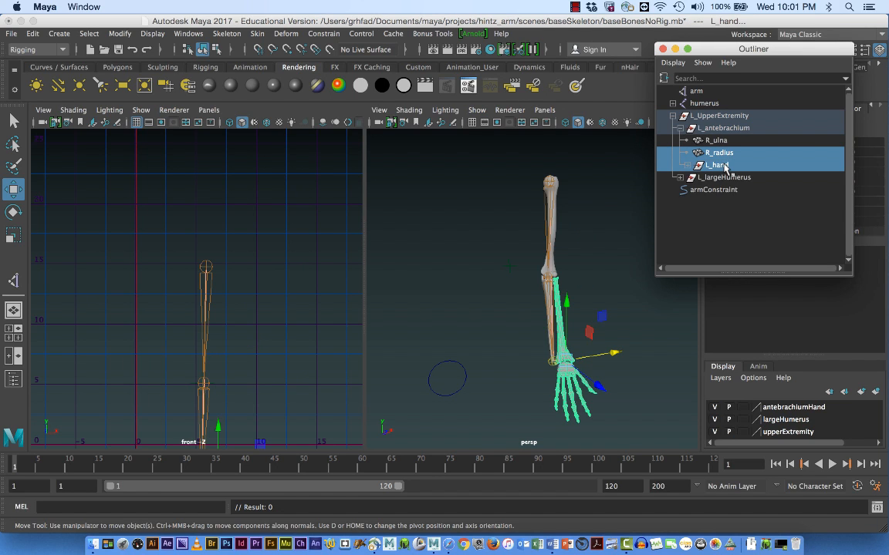
pyautogui.click(256, 34)
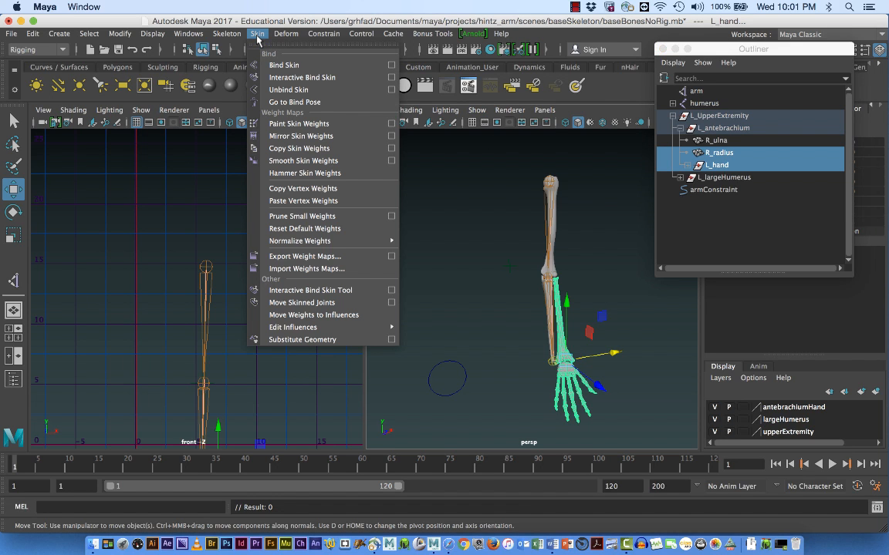
pyautogui.click(278, 89)
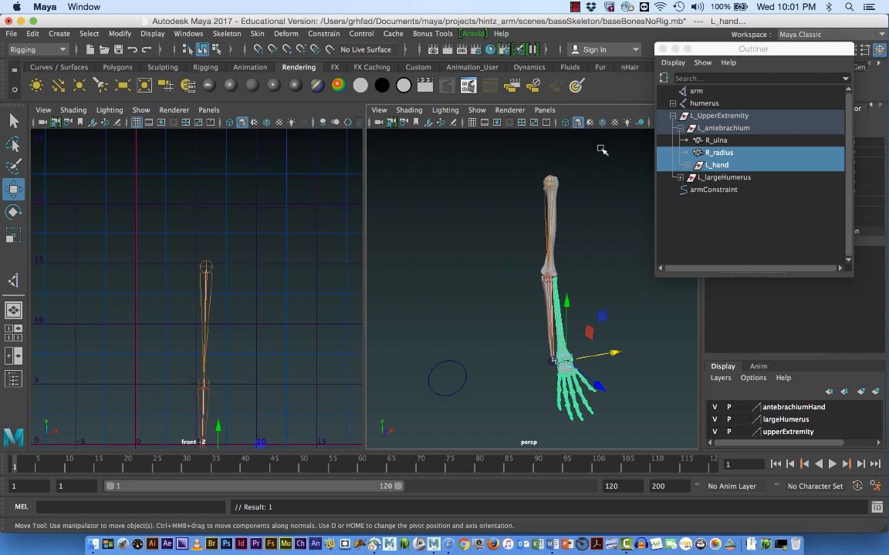
# - Move the Outliner clear of the channel values, activate the Create Joints tool and show polygons in the front view
pyautogui.moveTo(707, 54); pyautogui.dragTo(756, 322)
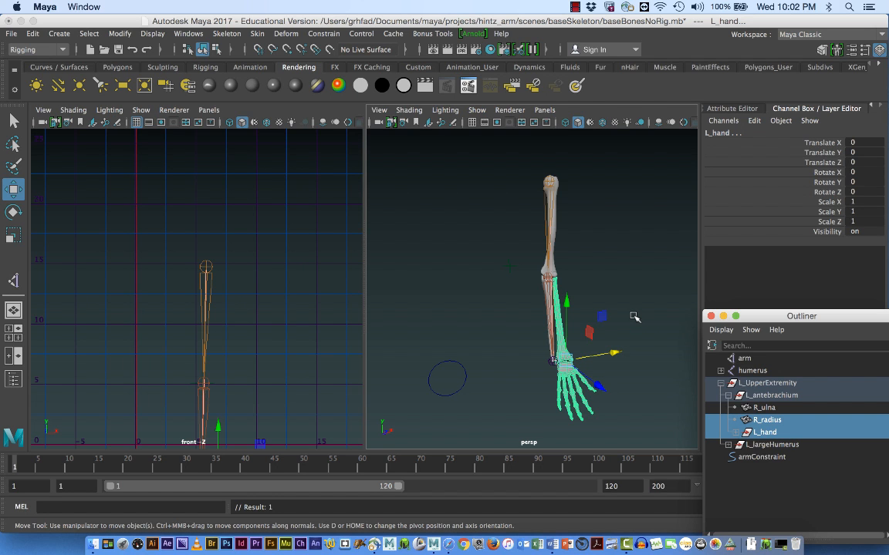
pyautogui.keyDown('alt'); pyautogui.moveTo(634, 317); pyautogui.dragTo(514, 285); pyautogui.keyUp('alt')
pyautogui.keyDown('alt'); pyautogui.moveTo(514, 285); pyautogui.dragTo(641, 323, button='right'); pyautogui.keyUp('alt')
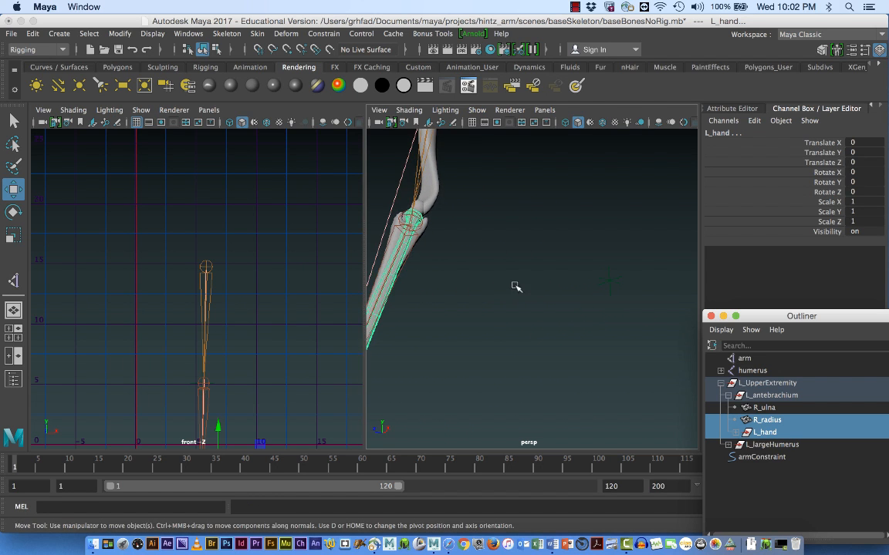
pyautogui.keyDown('alt'); pyautogui.moveTo(514, 286); pyautogui.dragTo(580, 264); pyautogui.keyUp('alt')
pyautogui.keyDown('alt'); pyautogui.moveTo(564, 246); pyautogui.dragTo(540, 268, button='right'); pyautogui.keyUp('alt')
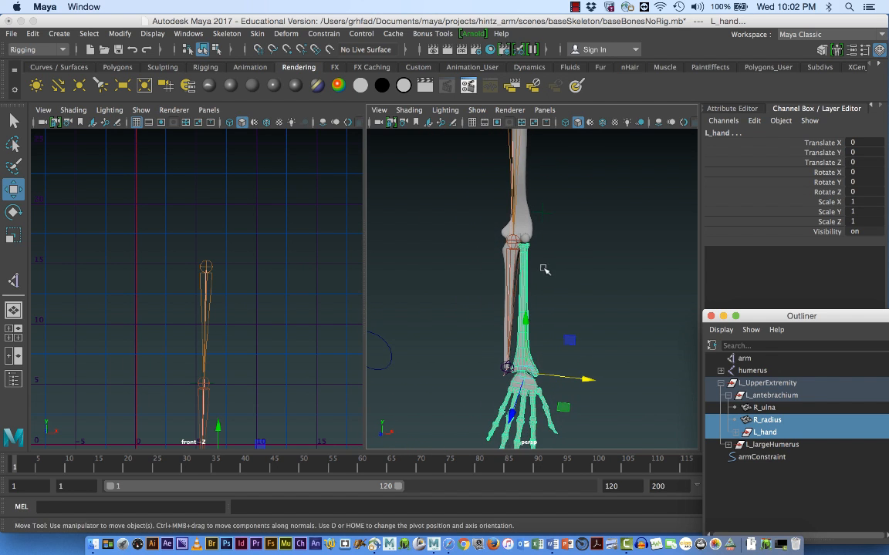
pyautogui.keyDown('alt'); pyautogui.moveTo(545, 270); pyautogui.dragTo(549, 244); pyautogui.keyUp('alt')
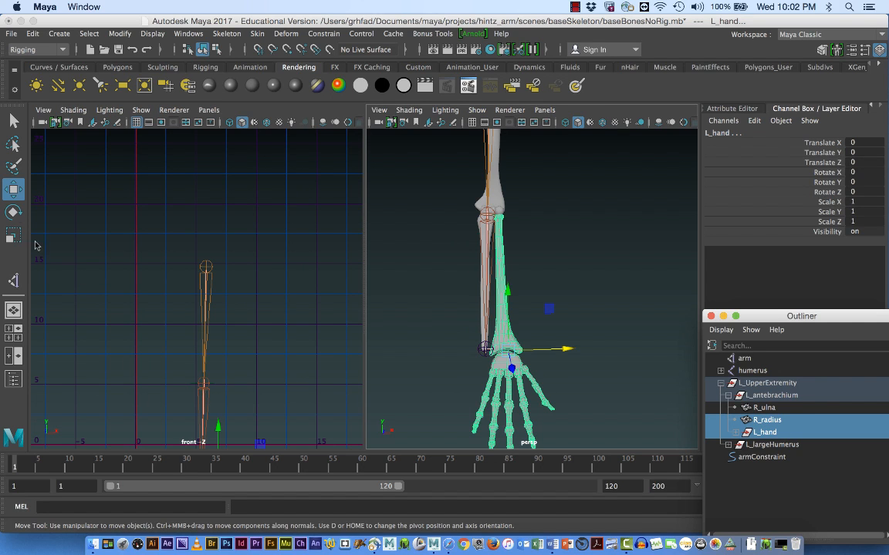
pyautogui.click(236, 35)
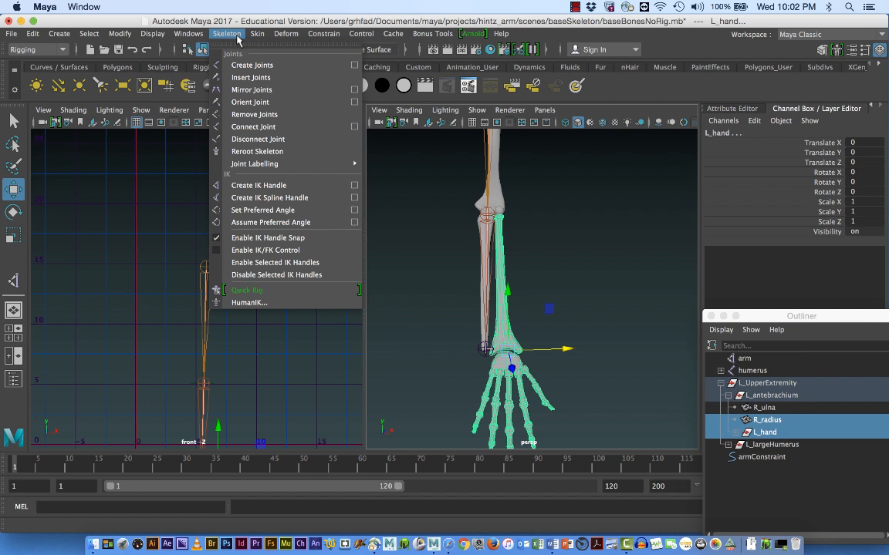
pyautogui.click(245, 64)
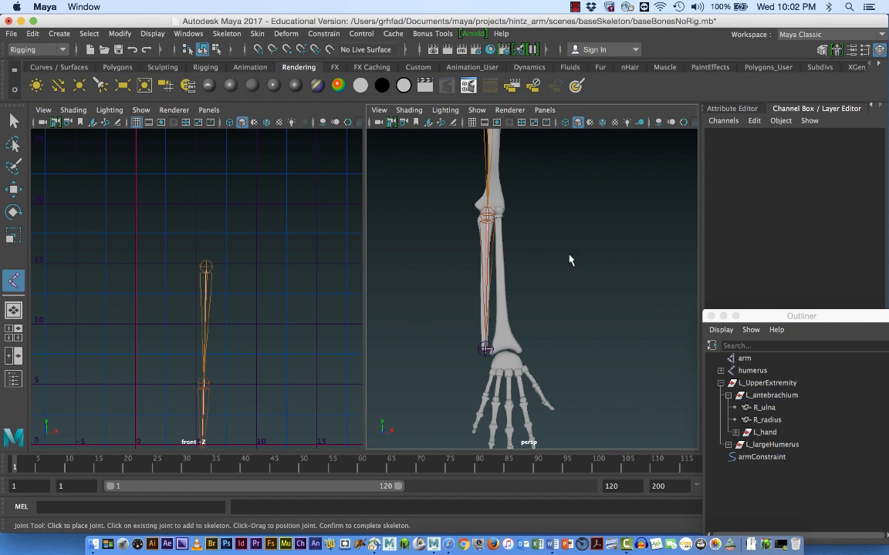
pyautogui.keyDown('alt'); pyautogui.moveTo(546, 263); pyautogui.dragTo(597, 266, button='right'); pyautogui.keyUp('alt')
pyautogui.keyDown('alt'); pyautogui.moveTo(562, 250); pyautogui.dragTo(551, 270); pyautogui.keyUp('alt')
pyautogui.click(140, 111)
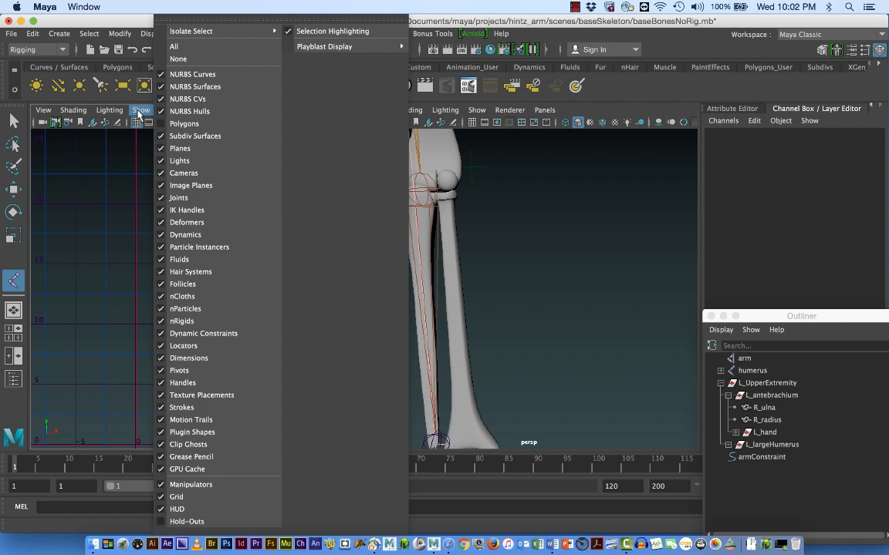
pyautogui.click(182, 123)
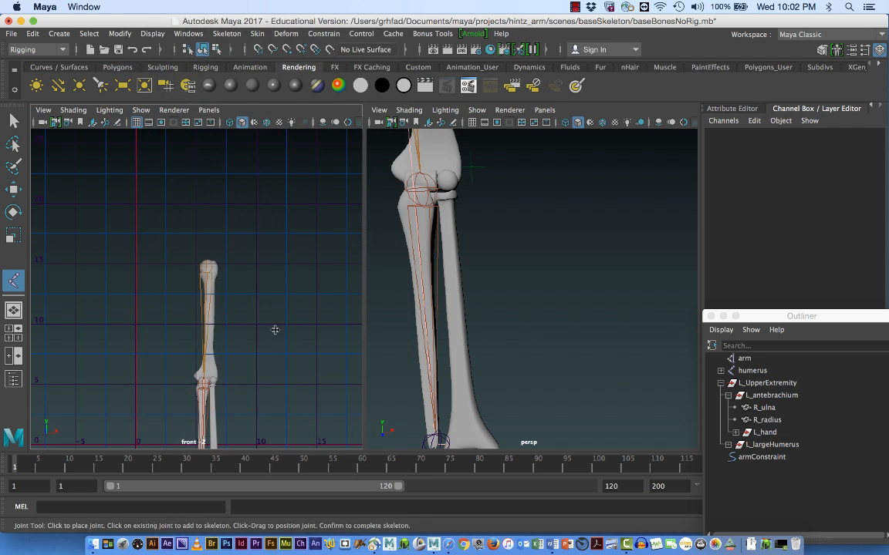
# - Place the root joint of a new chain on the head of the radius in the front view, at about X 6.38, Y 5.09
pyautogui.keyDown('alt'); pyautogui.moveTo(276, 329); pyautogui.dragTo(255, 250, button='middle'); pyautogui.keyUp('alt')
pyautogui.keyDown('alt'); pyautogui.moveTo(226, 320); pyautogui.dragTo(444, 346, button='right'); pyautogui.keyUp('alt')
pyautogui.keyDown('alt'); pyautogui.moveTo(292, 316); pyautogui.dragTo(284, 205, button='middle'); pyautogui.keyUp('alt')
pyautogui.keyDown('alt'); pyautogui.moveTo(273, 304); pyautogui.dragTo(348, 311, button='right'); pyautogui.keyUp('alt')
pyautogui.keyDown('alt'); pyautogui.moveTo(294, 300); pyautogui.dragTo(326, 388, button='middle'); pyautogui.keyUp('alt')
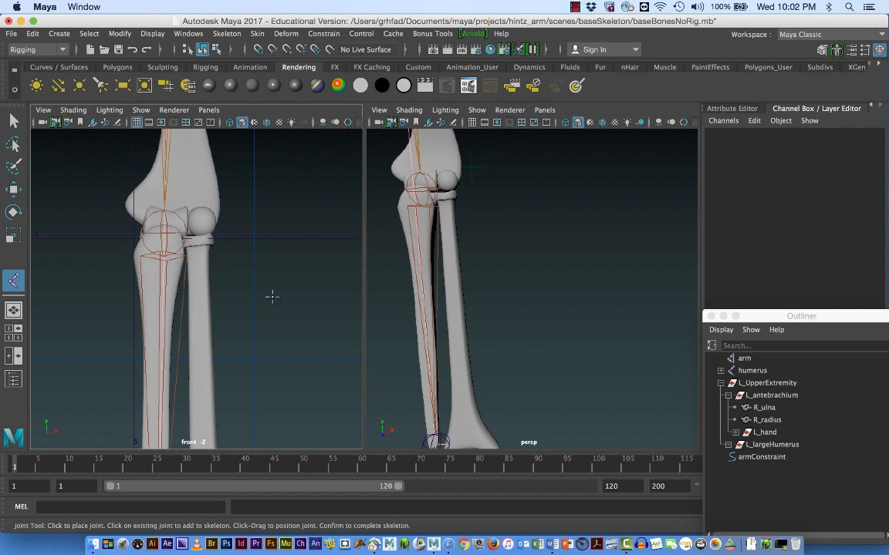
pyautogui.click(199, 233)
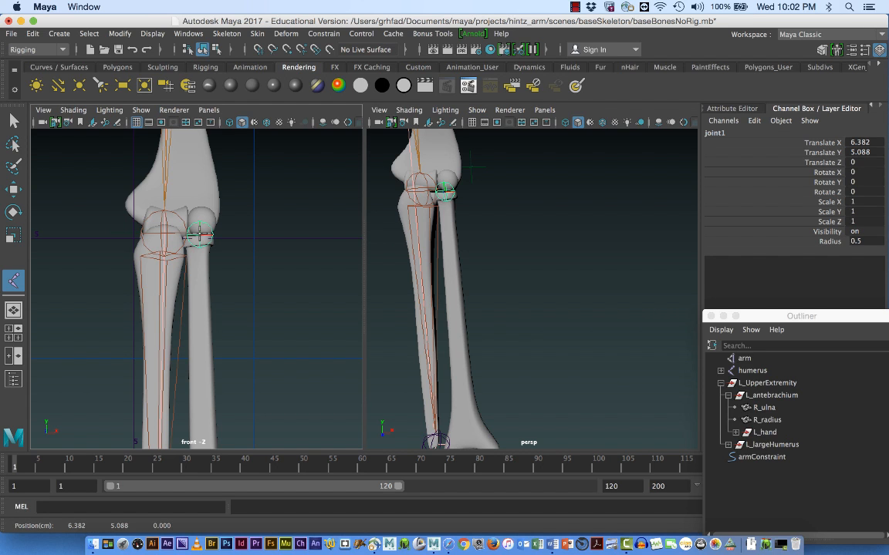
# - Add a joint at the distal end of the radius and another in the carpal bones, and complete the chain
pyautogui.keyDown('alt'); pyautogui.moveTo(263, 323); pyautogui.dragTo(256, 221, button='middle'); pyautogui.keyUp('alt')
pyautogui.keyDown('alt'); pyautogui.moveTo(263, 326); pyautogui.dragTo(267, 231, button='middle'); pyautogui.keyUp('alt')
pyautogui.keyDown('alt'); pyautogui.moveTo(267, 313); pyautogui.dragTo(271, 233, button='middle'); pyautogui.keyUp('alt')
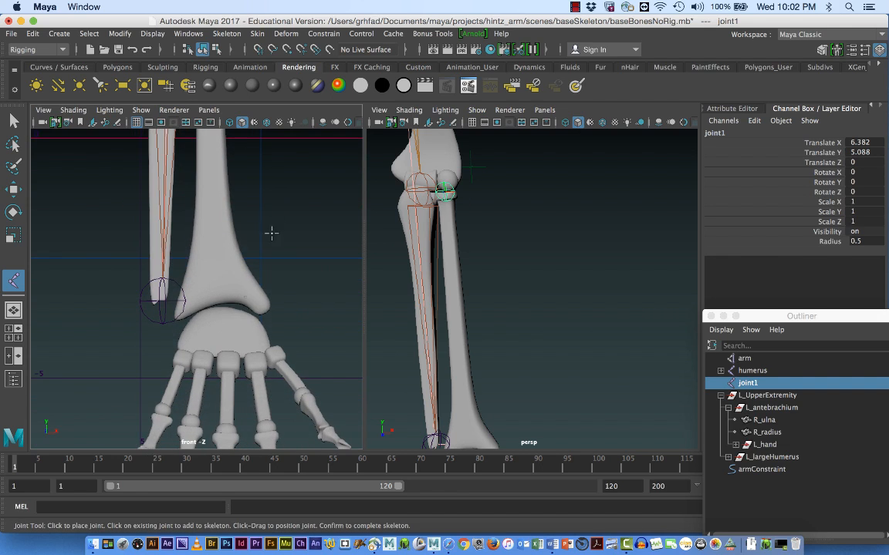
pyautogui.click(219, 299)
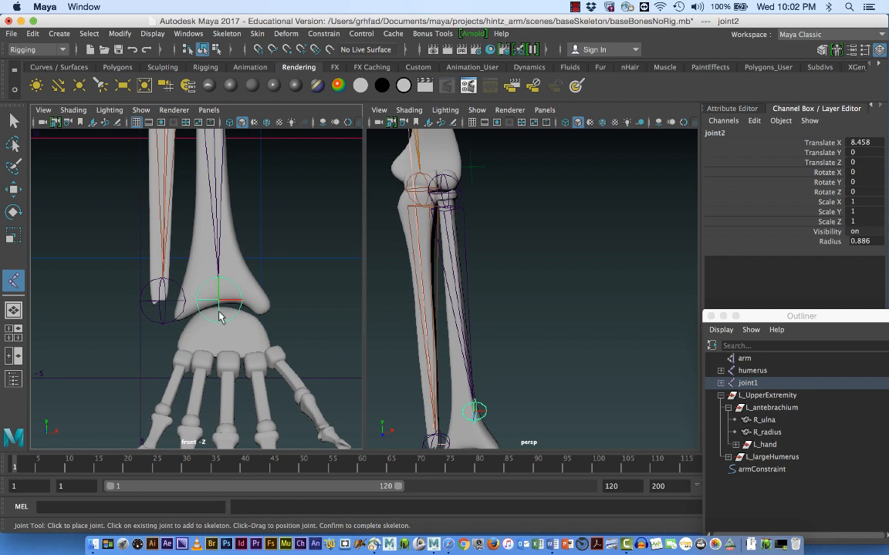
pyautogui.click(219, 334)
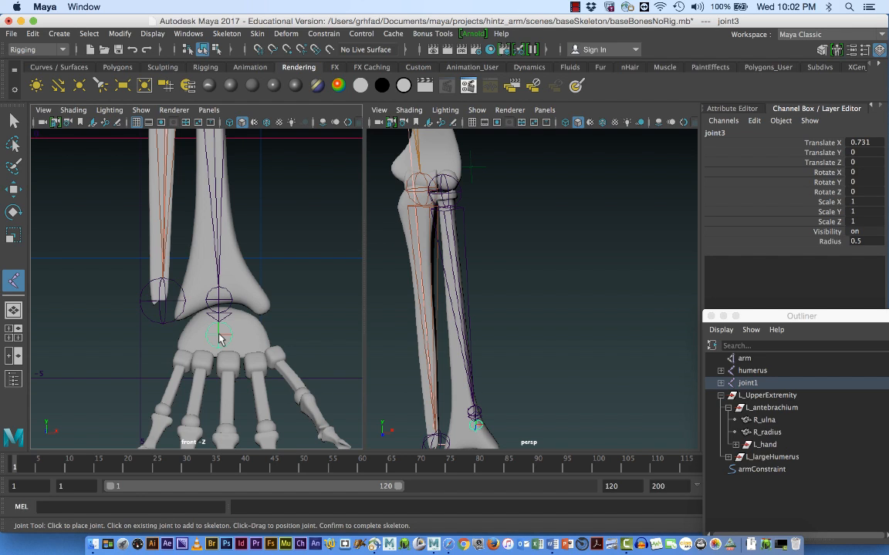
pyautogui.press('Return')
pyautogui.press('w')
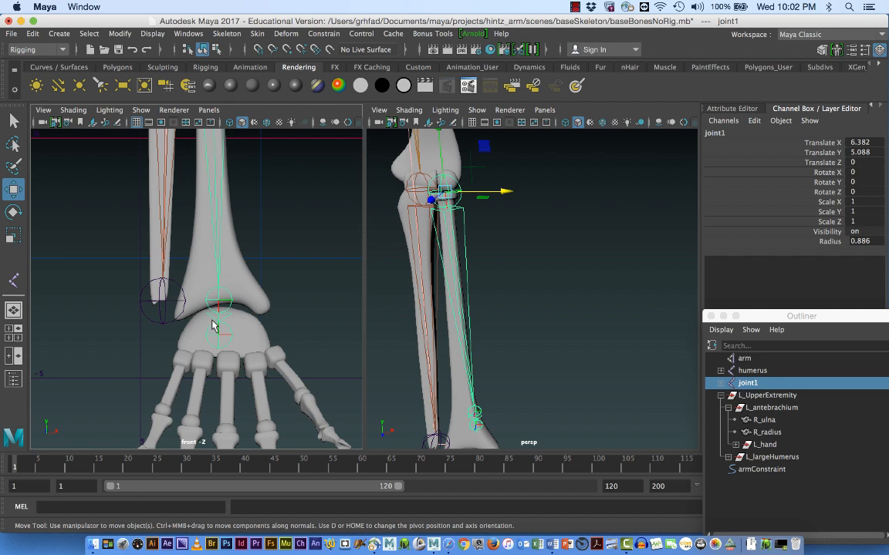
# - Reduce the joint display scale to about 0.58
pyautogui.keyDown('alt'); pyautogui.moveTo(428, 317); pyautogui.dragTo(525, 294); pyautogui.keyUp('alt')
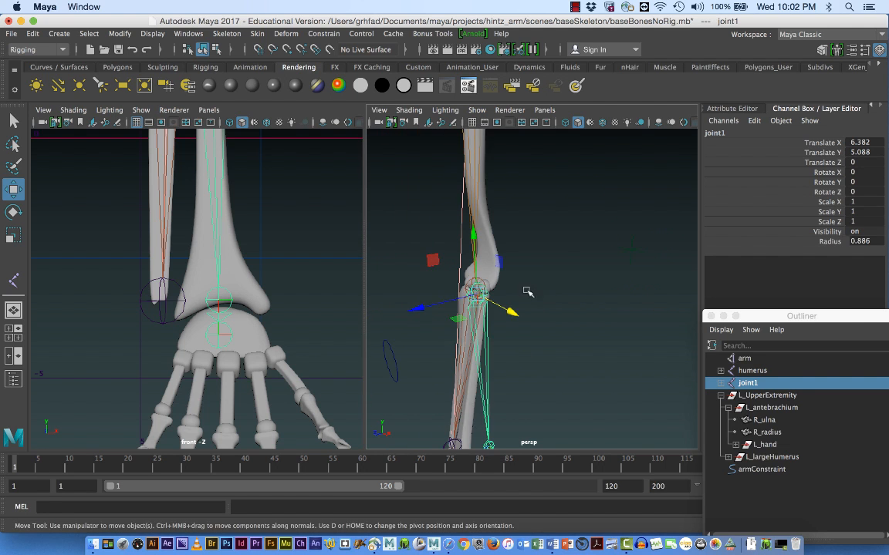
pyautogui.keyDown('alt'); pyautogui.moveTo(525, 294); pyautogui.dragTo(640, 309, button='right'); pyautogui.keyUp('alt')
pyautogui.keyDown('alt'); pyautogui.moveTo(444, 310); pyautogui.dragTo(572, 259, button='middle'); pyautogui.keyUp('alt')
pyautogui.keyDown('alt'); pyautogui.moveTo(572, 271); pyautogui.dragTo(562, 275); pyautogui.keyUp('alt')
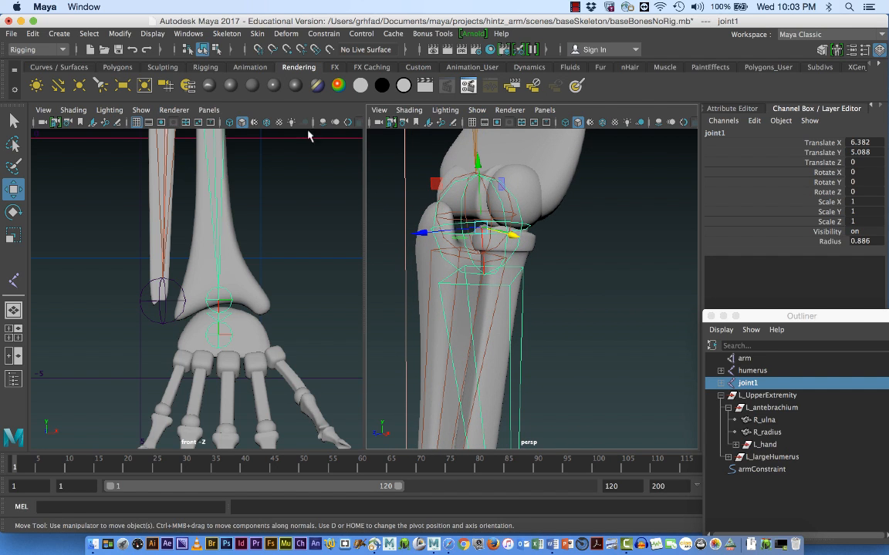
pyautogui.click(152, 34)
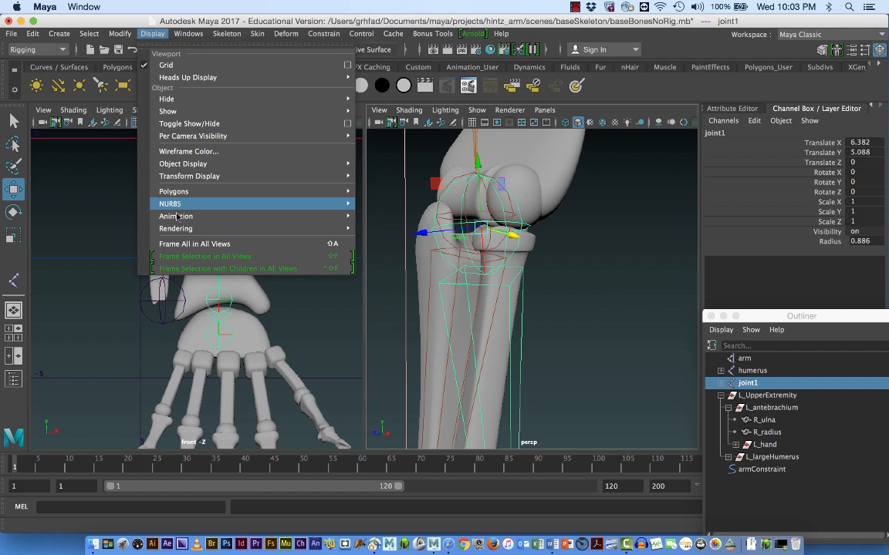
pyautogui.moveTo(234, 216)
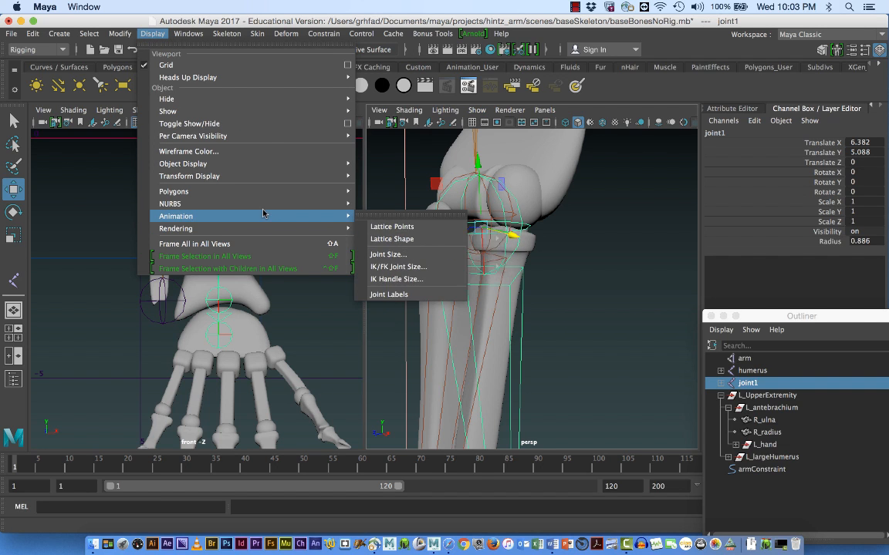
pyautogui.moveTo(259, 229)
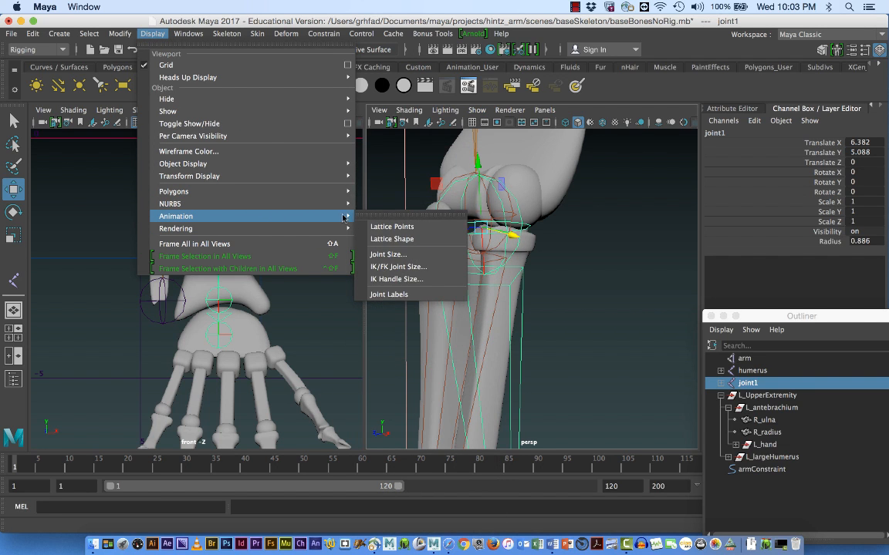
pyautogui.click(408, 257)
pyautogui.moveTo(460, 264); pyautogui.dragTo(458, 261)
pyautogui.click(583, 302)
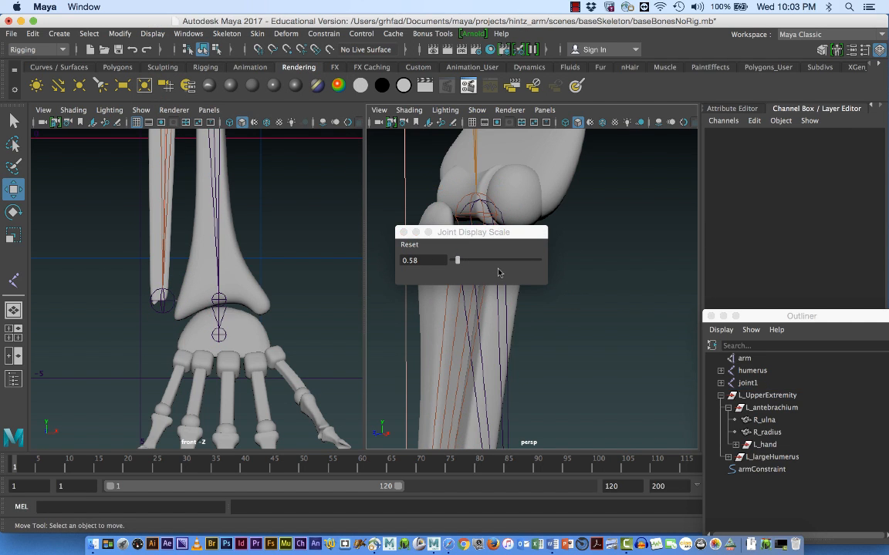
pyautogui.click(404, 233)
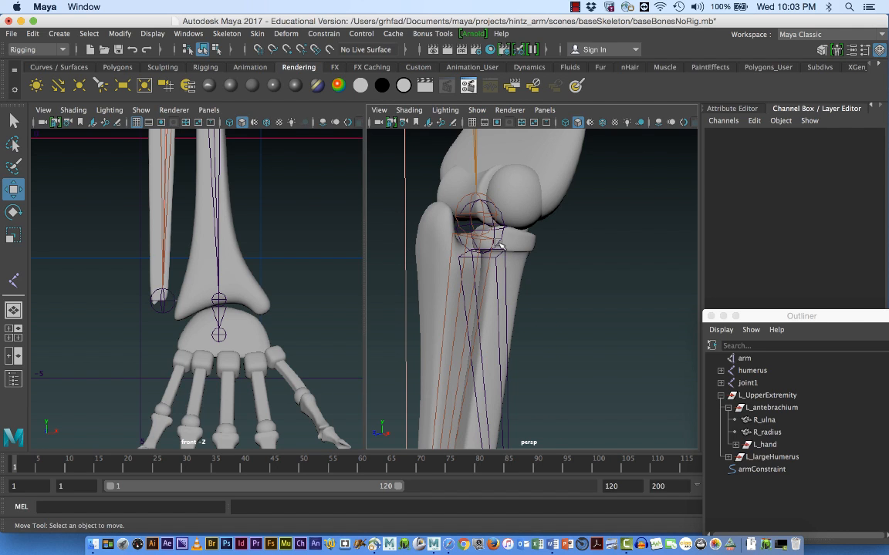
# - Align the new chain with the radius by moving its root joint to about Translate Z -0.2 and its wrist joint to about 1.83
pyautogui.click(498, 247)
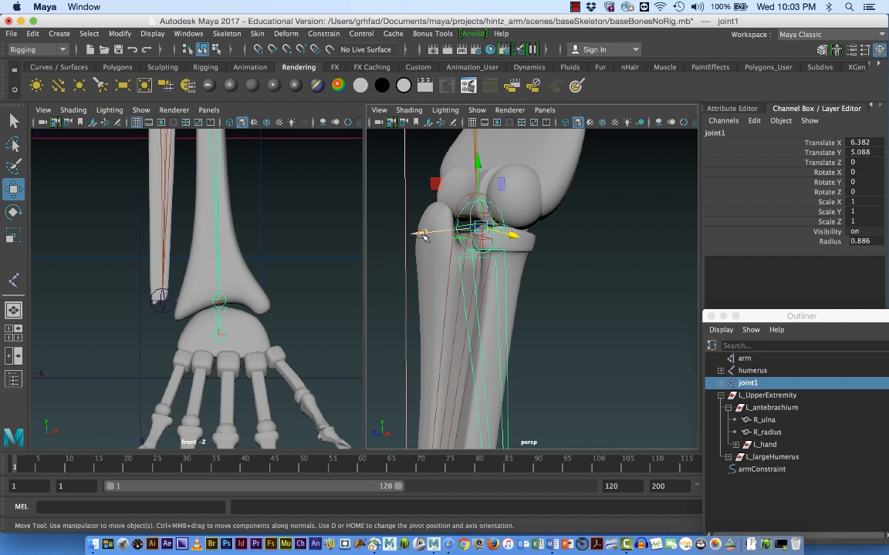
pyautogui.moveTo(423, 236); pyautogui.dragTo(444, 235)
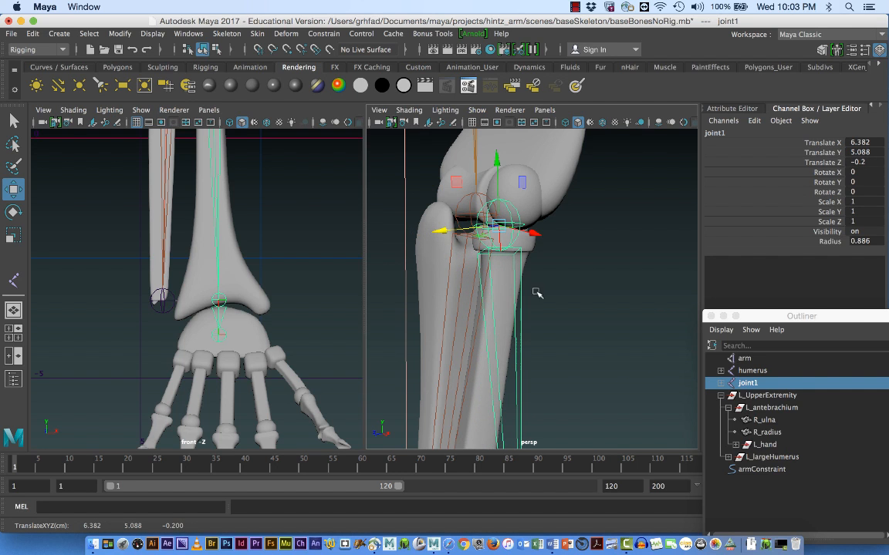
pyautogui.keyDown('alt'); pyautogui.moveTo(557, 293); pyautogui.dragTo(520, 131, button='middle'); pyautogui.keyUp('alt')
pyautogui.keyDown('alt'); pyautogui.moveTo(583, 264); pyautogui.dragTo(460, 268, button='right'); pyautogui.keyUp('alt')
pyautogui.keyDown('alt'); pyautogui.moveTo(557, 323); pyautogui.dragTo(530, 248, button='middle'); pyautogui.keyUp('alt')
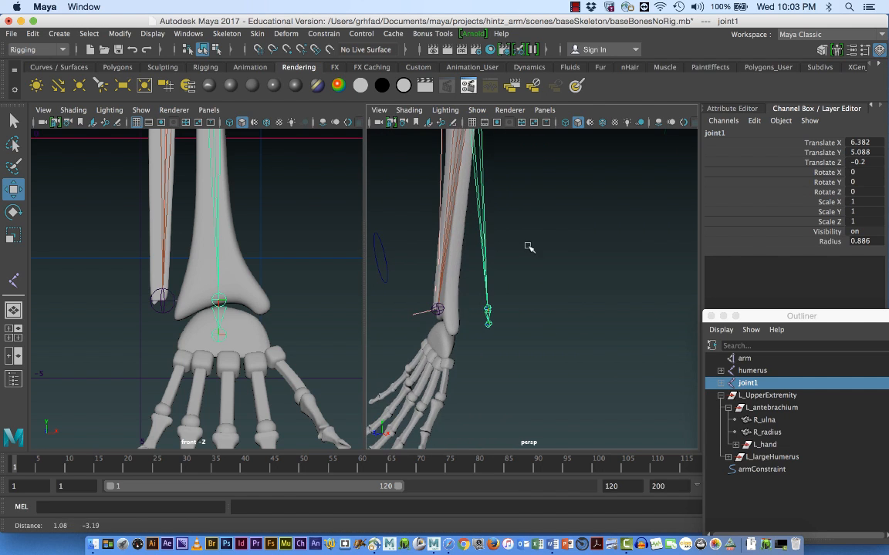
pyautogui.keyDown('alt'); pyautogui.moveTo(534, 312); pyautogui.dragTo(592, 317, button='right'); pyautogui.keyUp('alt')
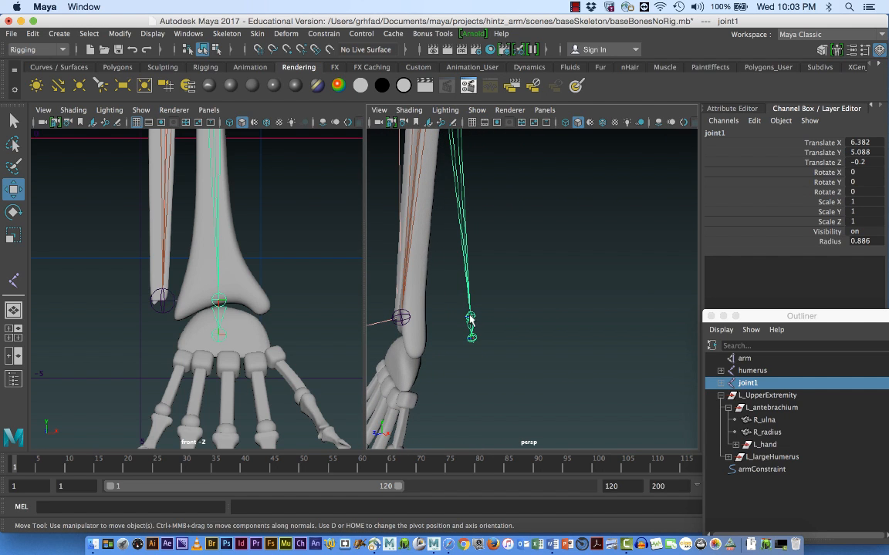
pyautogui.click(470, 317)
pyautogui.moveTo(398, 329); pyautogui.dragTo(335, 331)
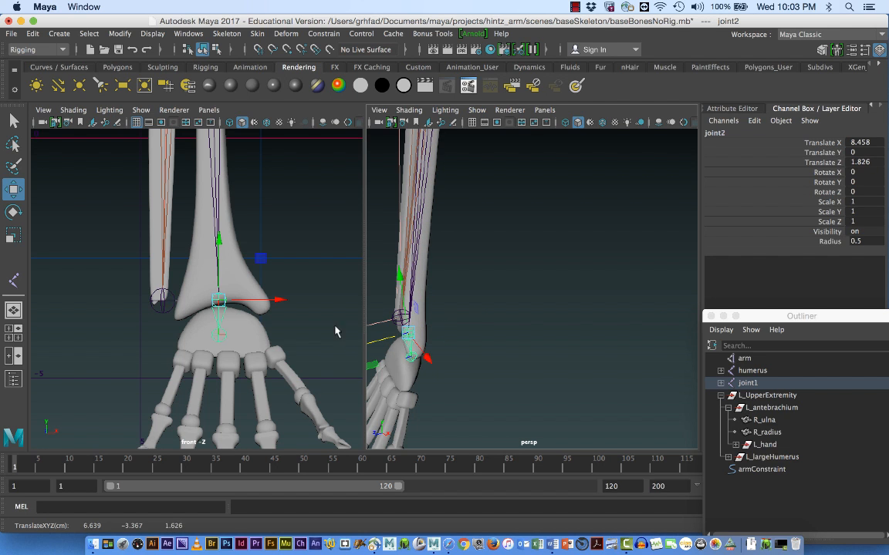
# - Move the chain's end joint into the carpal bones, to about Translate Z 0.37
pyautogui.keyDown('alt'); pyautogui.moveTo(448, 337); pyautogui.dragTo(435, 290); pyautogui.keyUp('alt')
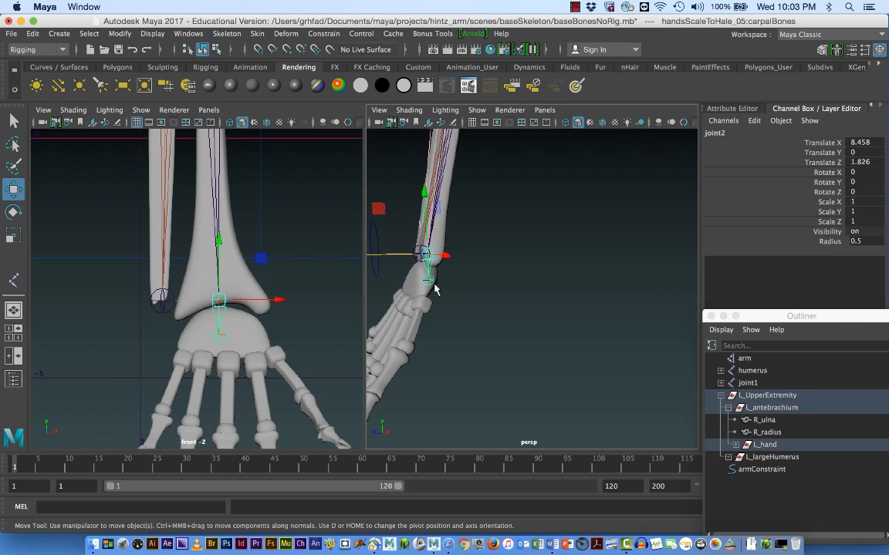
pyautogui.click(488, 289)
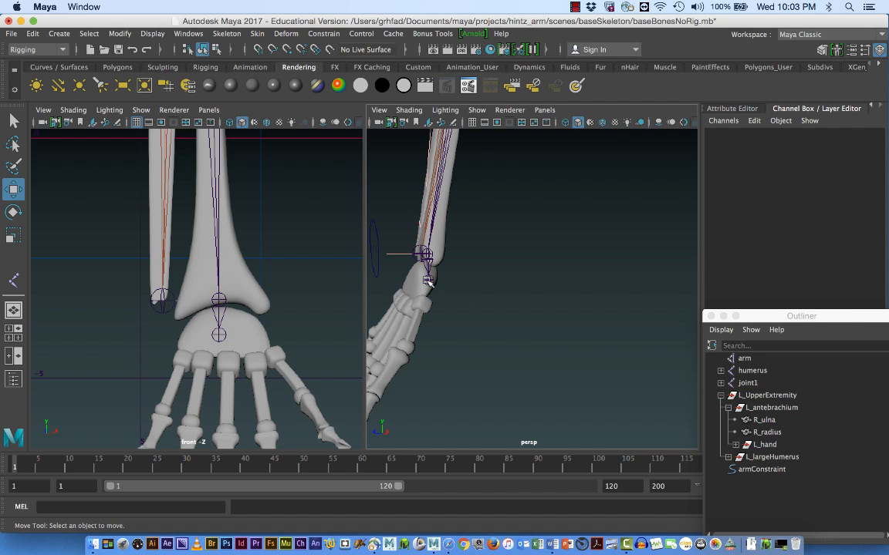
pyautogui.click(427, 280)
pyautogui.moveTo(426, 280); pyautogui.dragTo(383, 279)
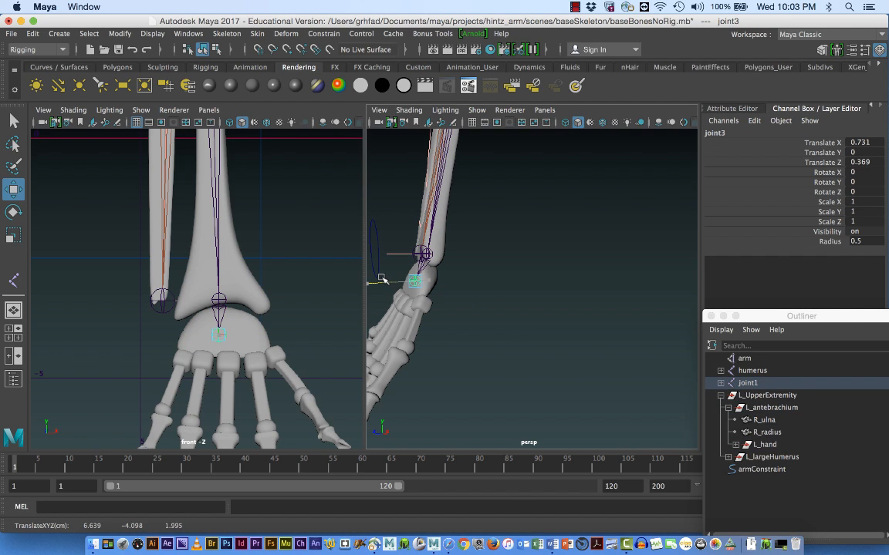
# - Bind the R_radius mesh to the joint1 chain with Bind Skin, using selected joints and closest distance
pyautogui.keyDown('alt'); pyautogui.moveTo(470, 312); pyautogui.dragTo(540, 321); pyautogui.keyUp('alt')
pyautogui.keyDown('alt'); pyautogui.moveTo(549, 212); pyautogui.dragTo(558, 390, button='middle'); pyautogui.keyUp('alt')
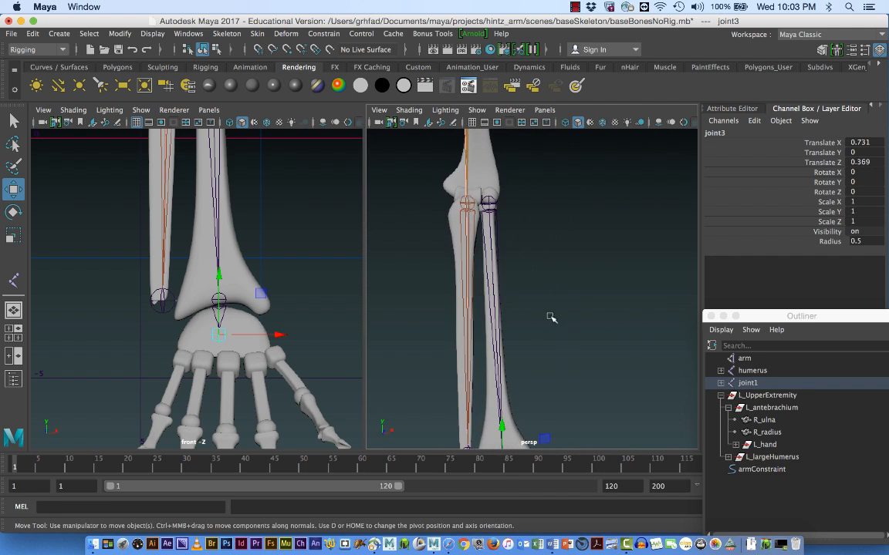
pyautogui.keyDown('alt'); pyautogui.moveTo(552, 317); pyautogui.dragTo(566, 321, button='right'); pyautogui.keyUp('alt')
pyautogui.keyDown('alt'); pyautogui.moveTo(566, 321); pyautogui.dragTo(583, 332); pyautogui.keyUp('alt')
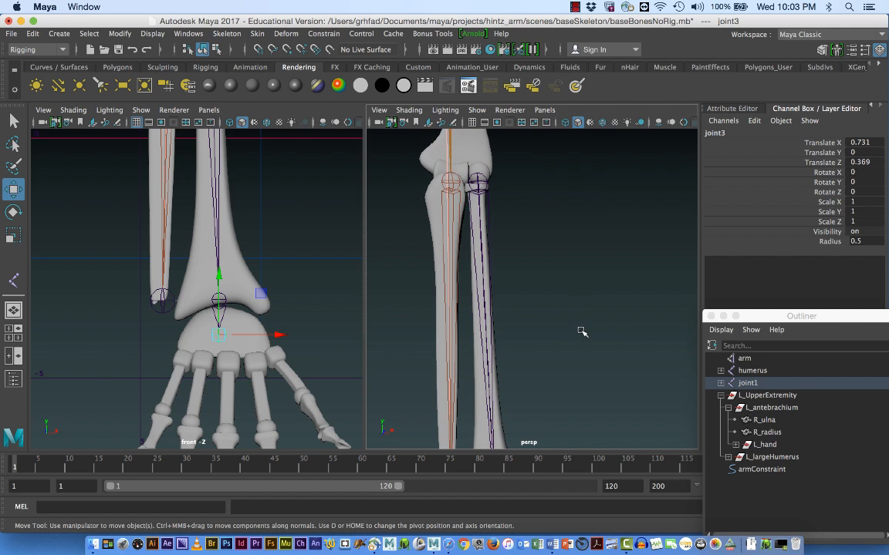
pyautogui.click(479, 177)
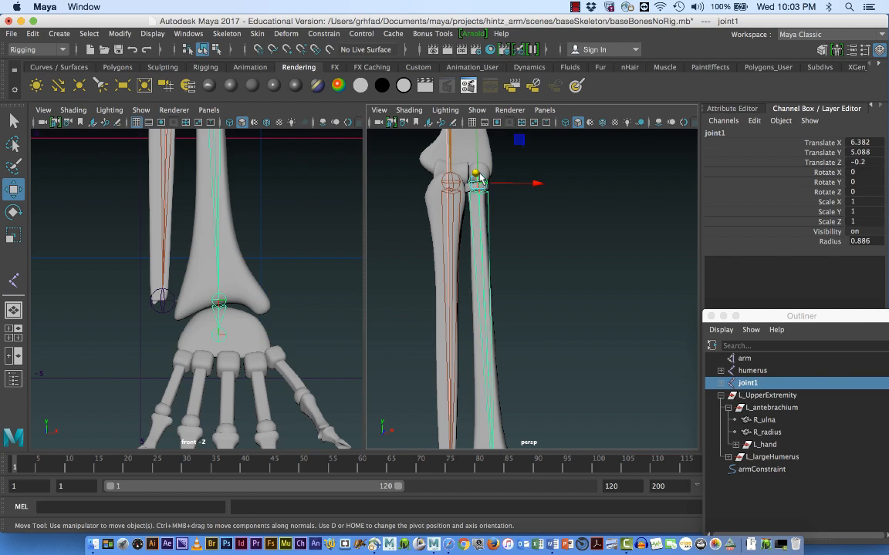
pyautogui.keyDown('shift'); pyautogui.click(476, 381); pyautogui.keyUp('shift')
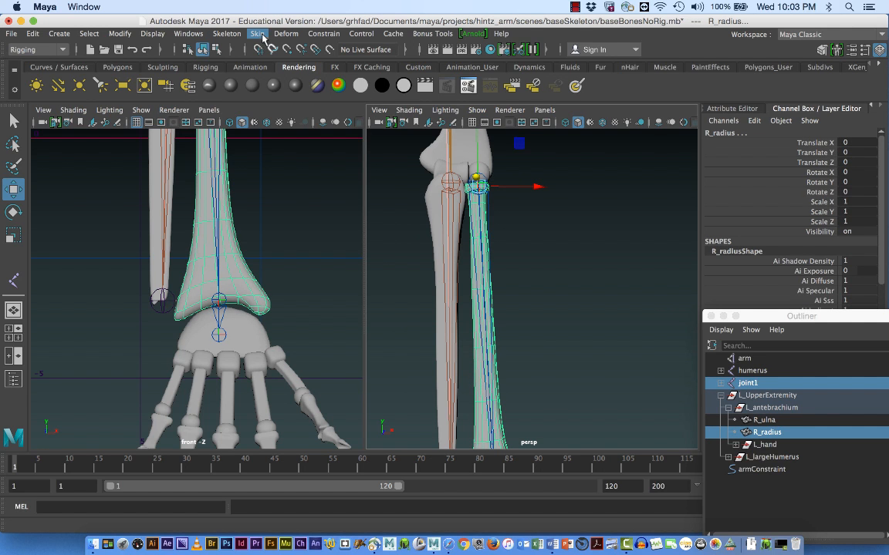
pyautogui.click(258, 35)
pyautogui.click(391, 64)
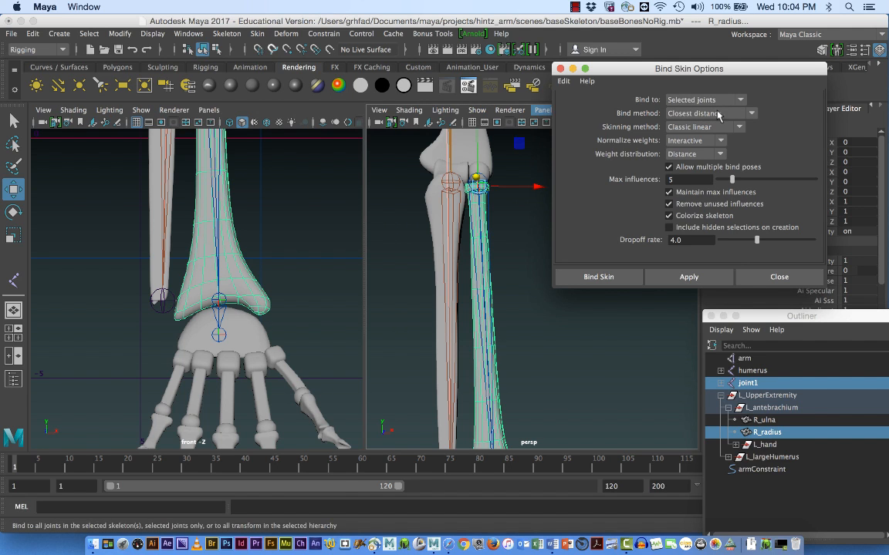
pyautogui.click(689, 276)
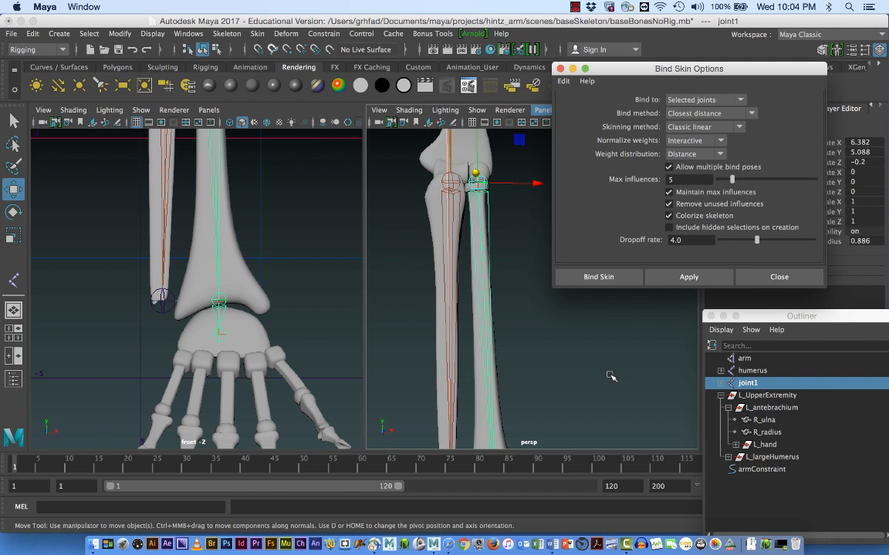
# - Bind the L_hand group to joint3 only, keeping the Bind Skin method at selected joints and closest distance
pyautogui.keyDown('alt'); pyautogui.moveTo(605, 378); pyautogui.dragTo(523, 373); pyautogui.keyUp('alt')
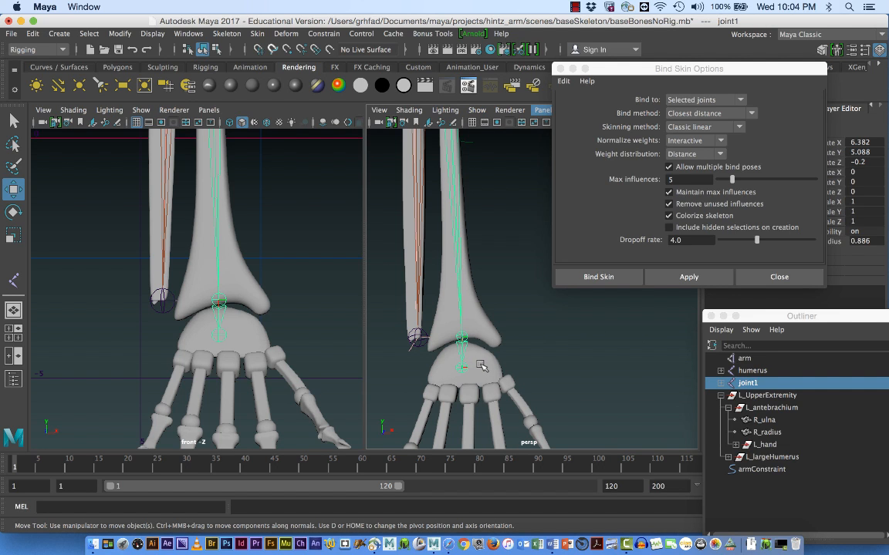
pyautogui.moveTo(668, 69); pyautogui.dragTo(622, 132)
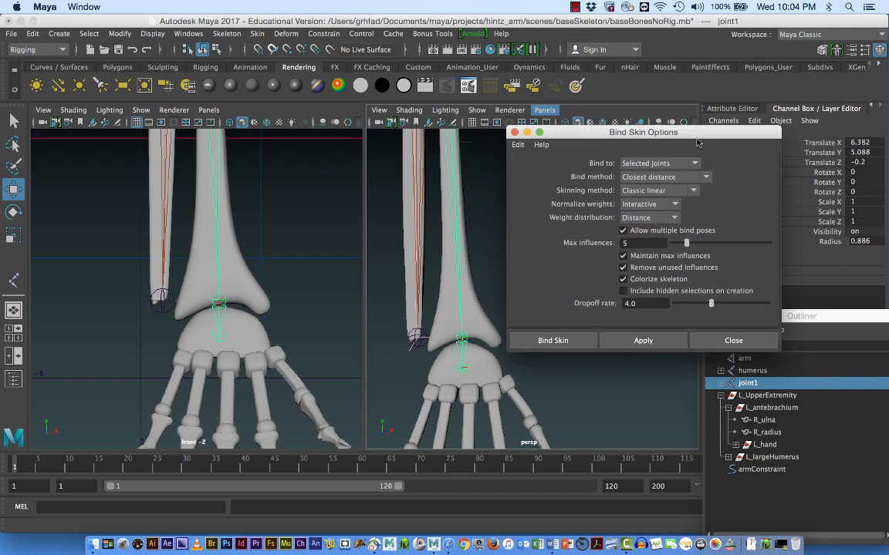
pyautogui.moveTo(697, 141); pyautogui.dragTo(737, 101)
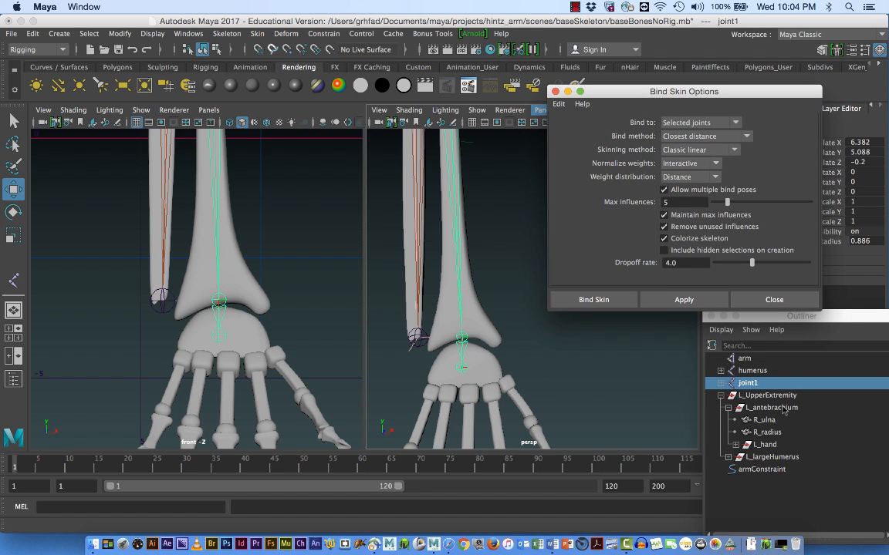
pyautogui.click(764, 445)
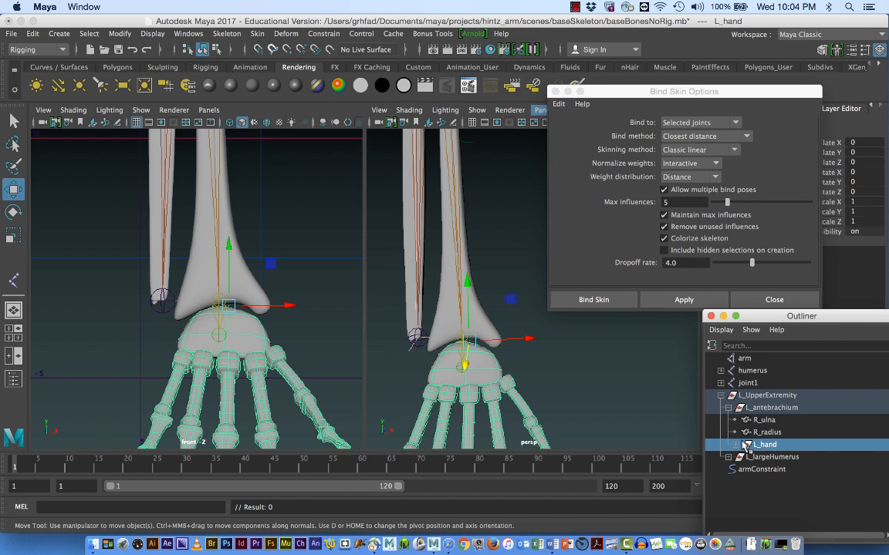
pyautogui.click(721, 384)
pyautogui.click(728, 395)
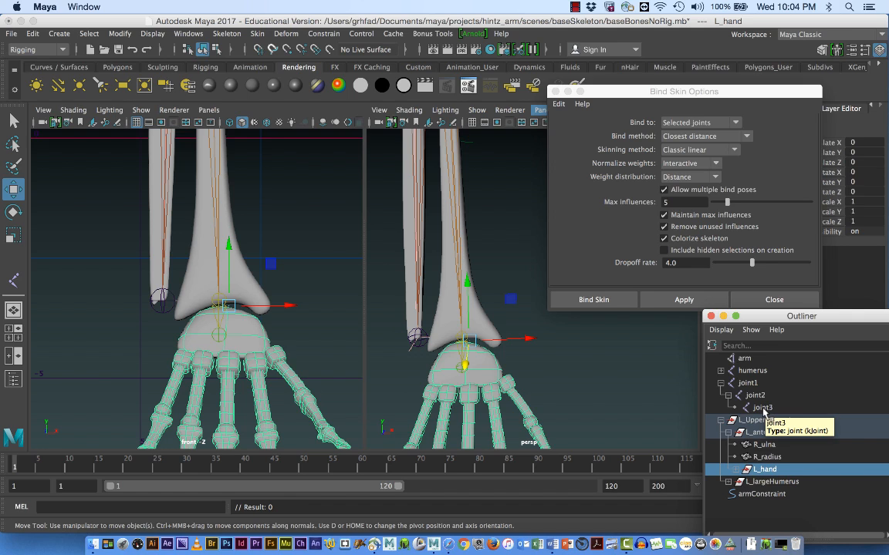
pyautogui.keyDown('ctrl'); pyautogui.click(763, 407); pyautogui.keyUp('ctrl')
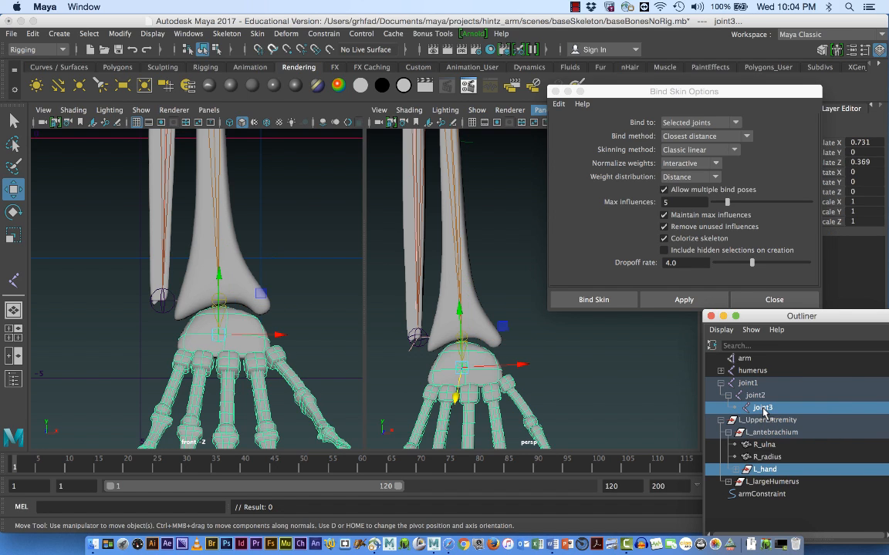
pyautogui.click(678, 302)
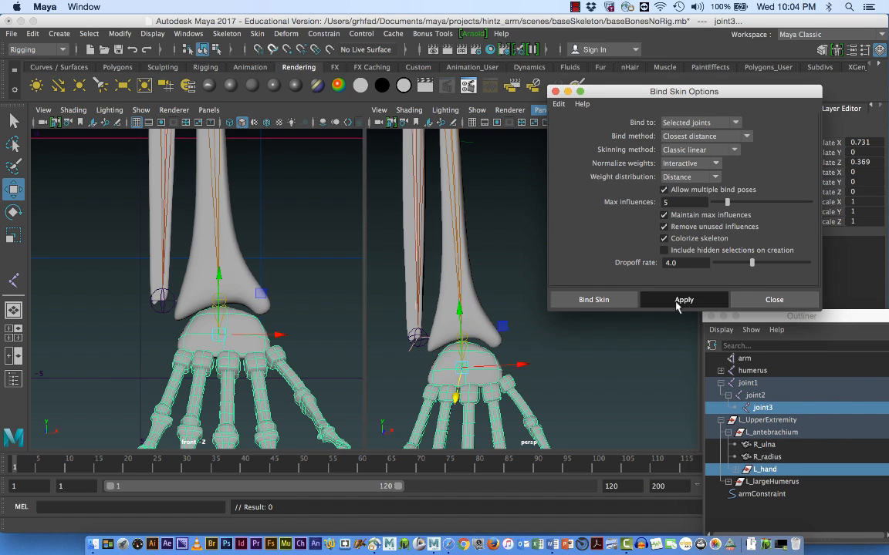
# - Rename joint3, the end joint in the carpal bones, as wrist
pyautogui.doubleClick(763, 408)
pyautogui.write('wris')
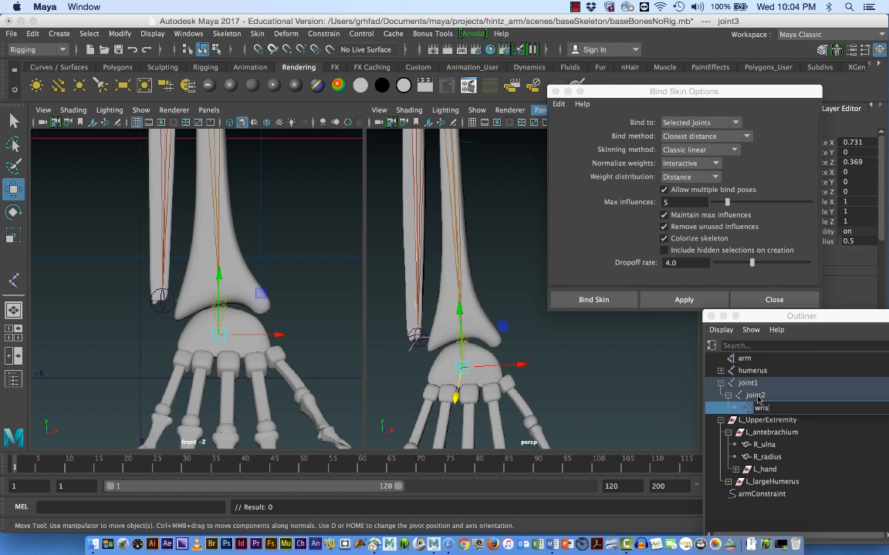
pyautogui.write('t')
pyautogui.press('Return')
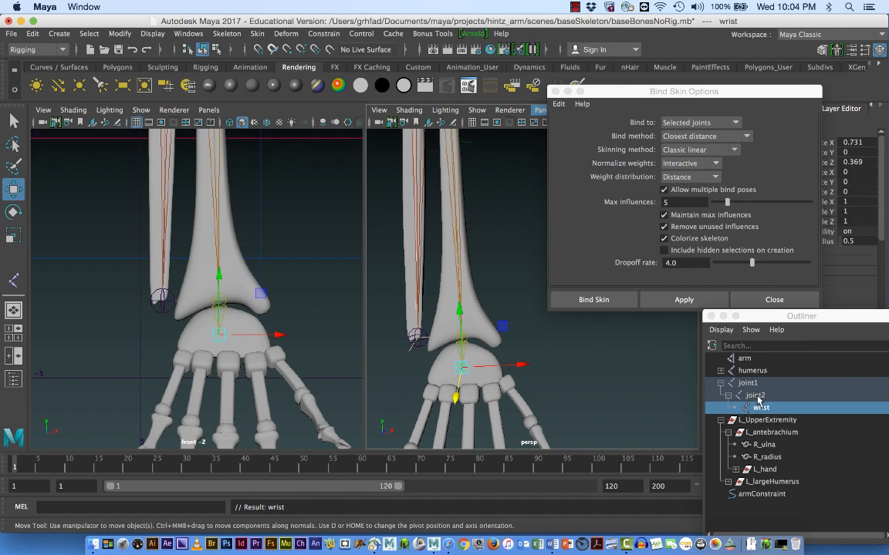
# - Rename joint2 as distalRadius and its parent joint1 as radius, and clear the selection
pyautogui.click(756, 396)
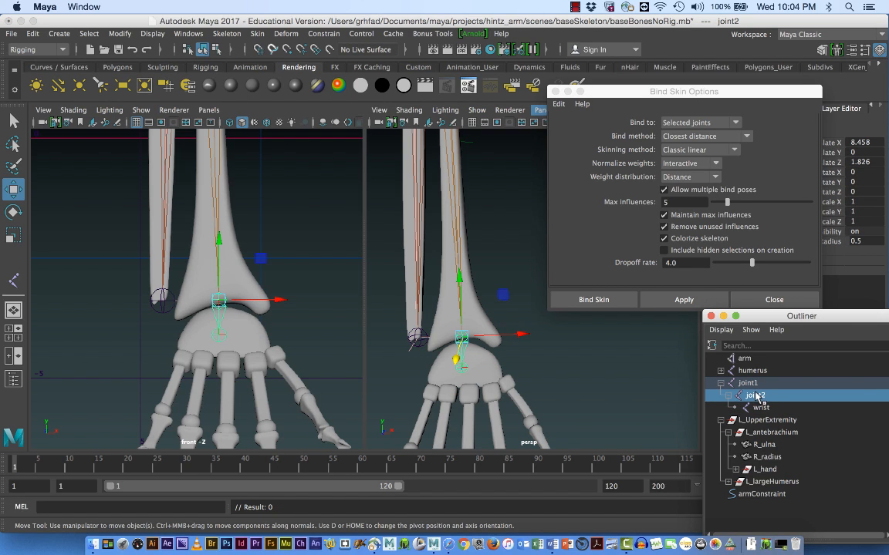
pyautogui.doubleClick(756, 396)
pyautogui.write('distalRadius')
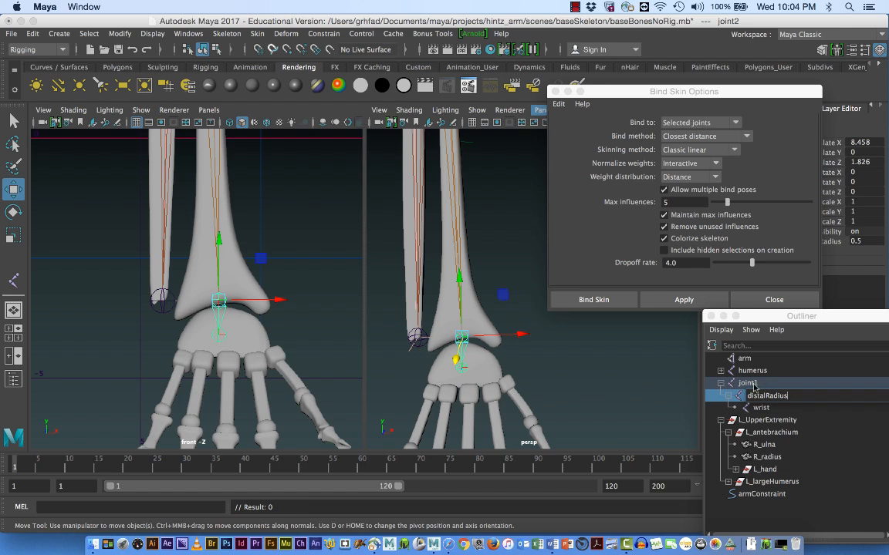
pyautogui.doubleClick(755, 383)
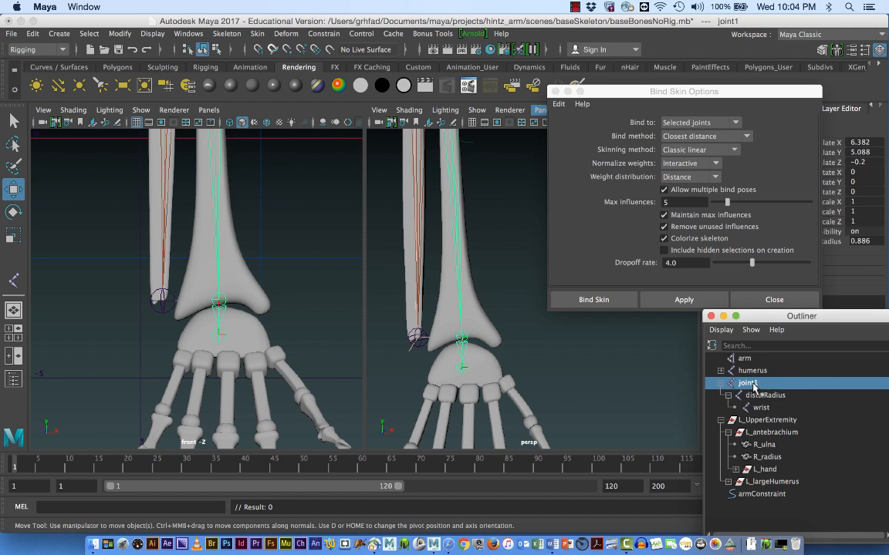
pyautogui.write('rad')
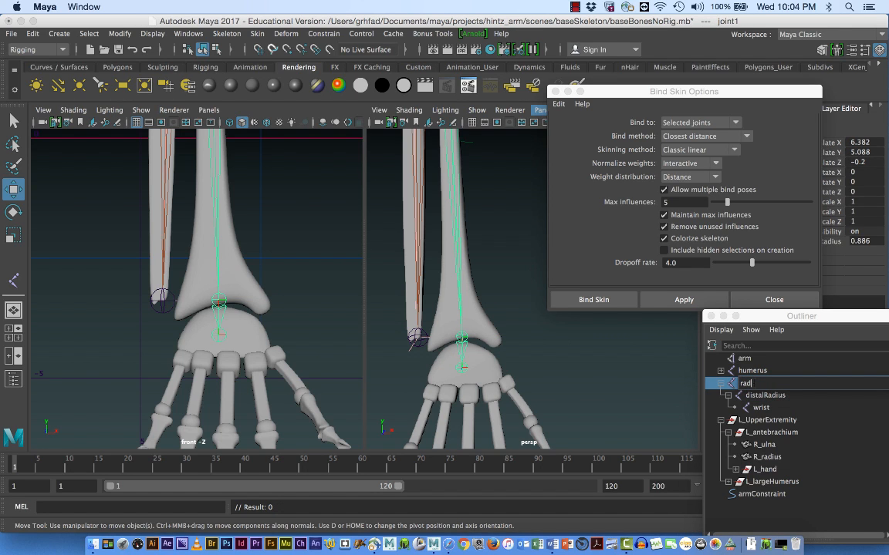
pyautogui.write('ius')
pyautogui.press('Return')
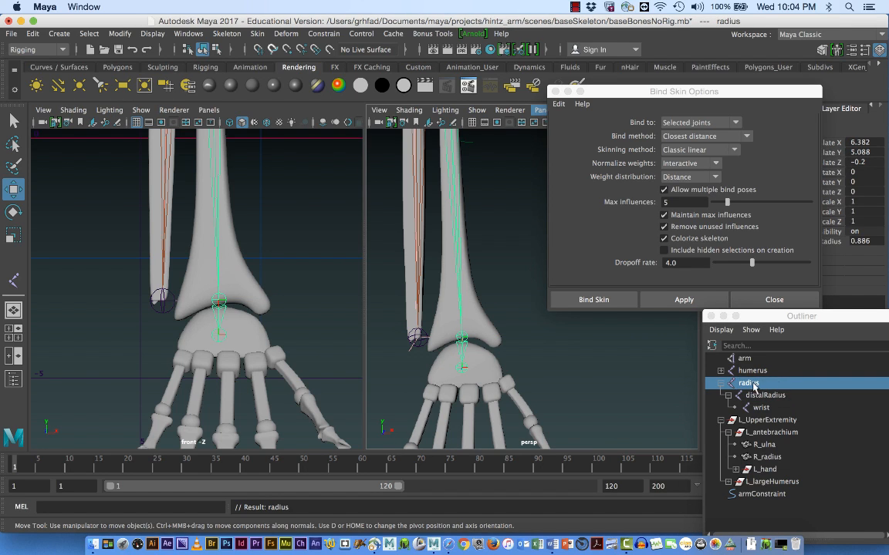
pyautogui.click(636, 367)
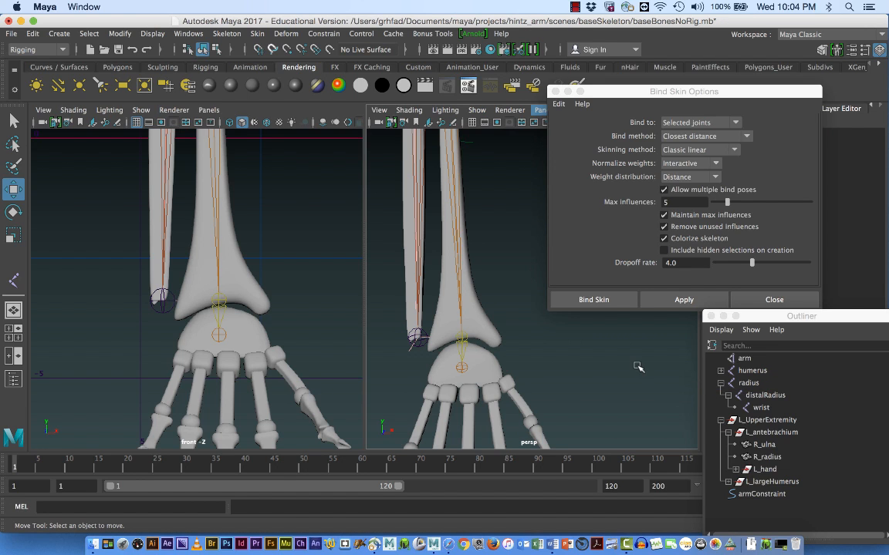
# - Test how the hand bends by rotating the wrist joint about X, and undo the rotation
pyautogui.click(761, 408)
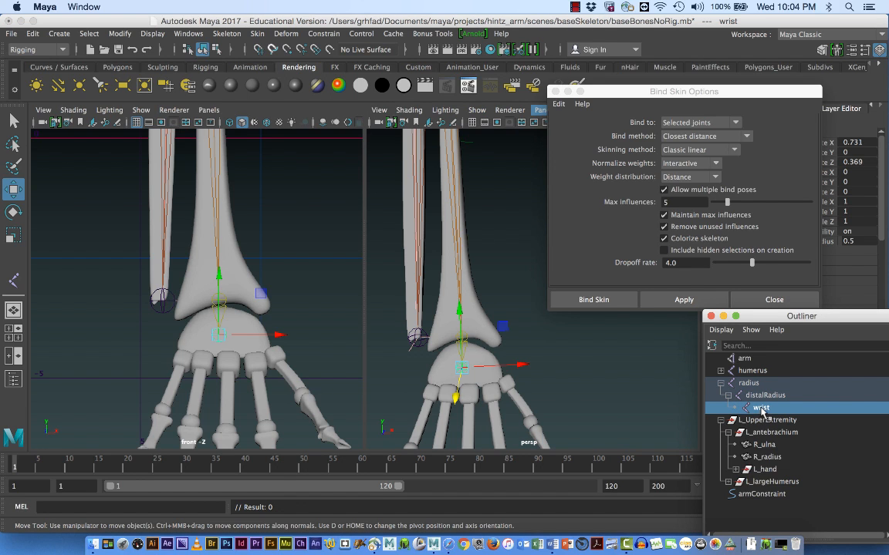
pyautogui.press('e')
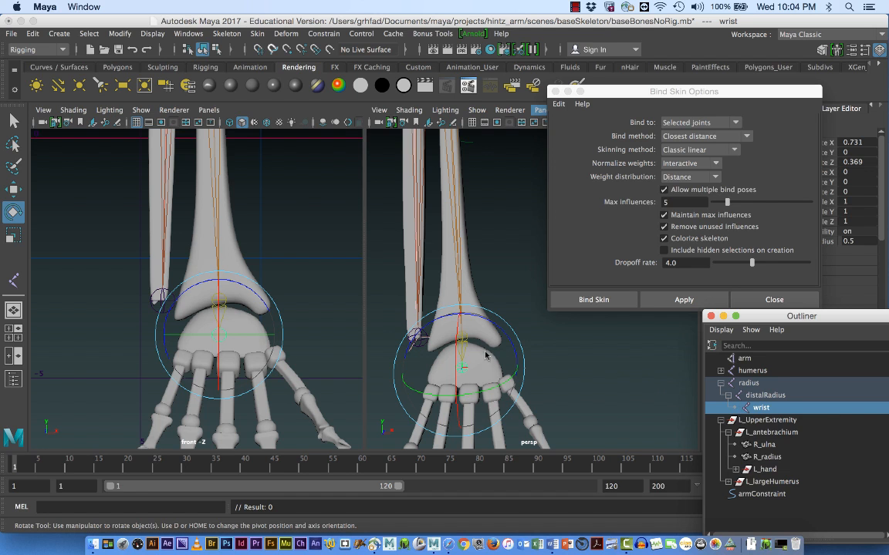
pyautogui.moveTo(456, 362); pyautogui.dragTo(484, 328)
pyautogui.moveTo(486, 323); pyautogui.dragTo(493, 351)
pyautogui.hotkey('ctrl', 'z')
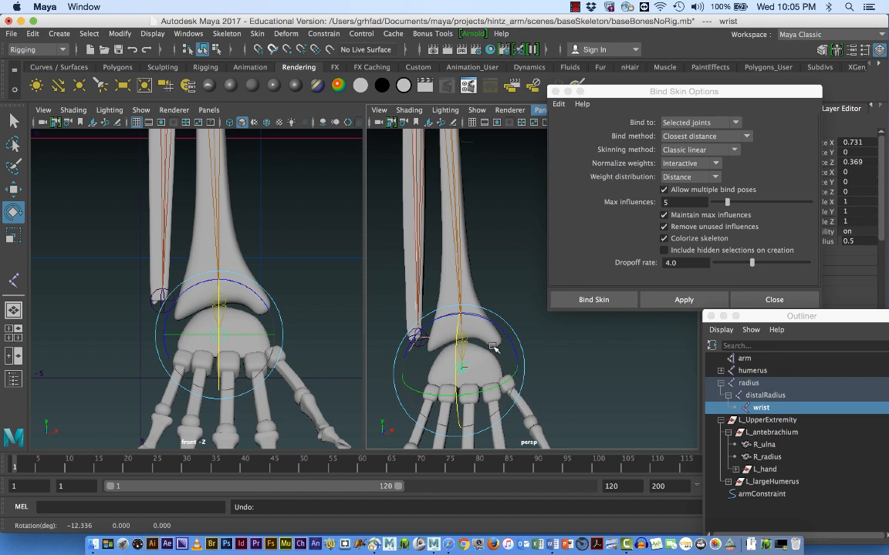
pyautogui.click(610, 391)
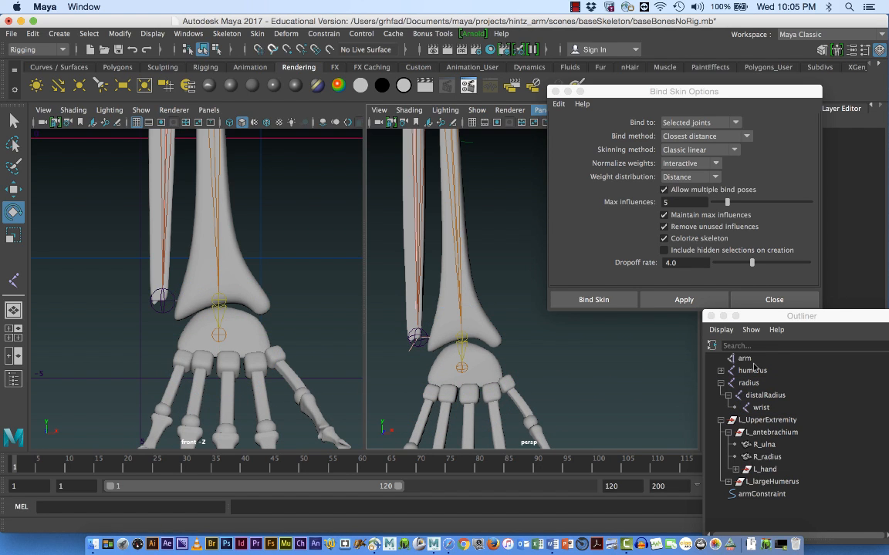
# - Unbind the skin from the L_hand group and from the R_radius mesh
pyautogui.click(764, 469)
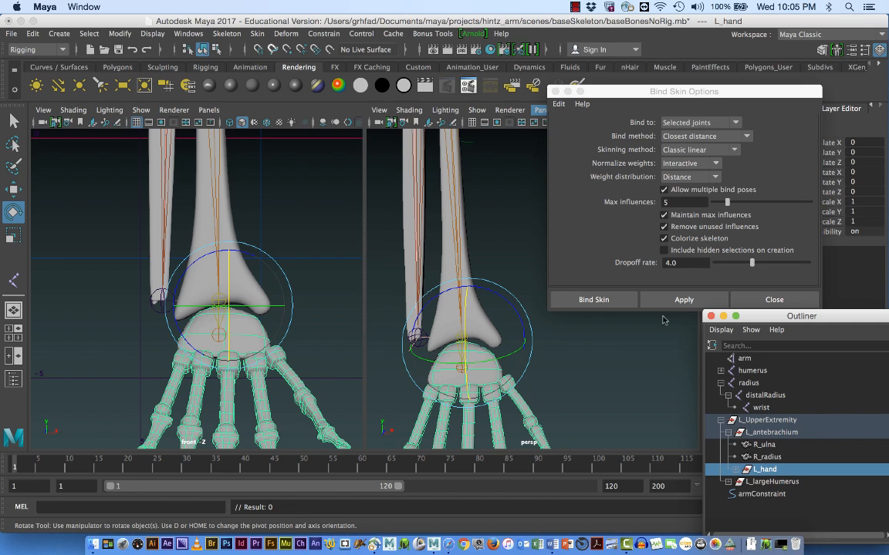
pyautogui.click(258, 34)
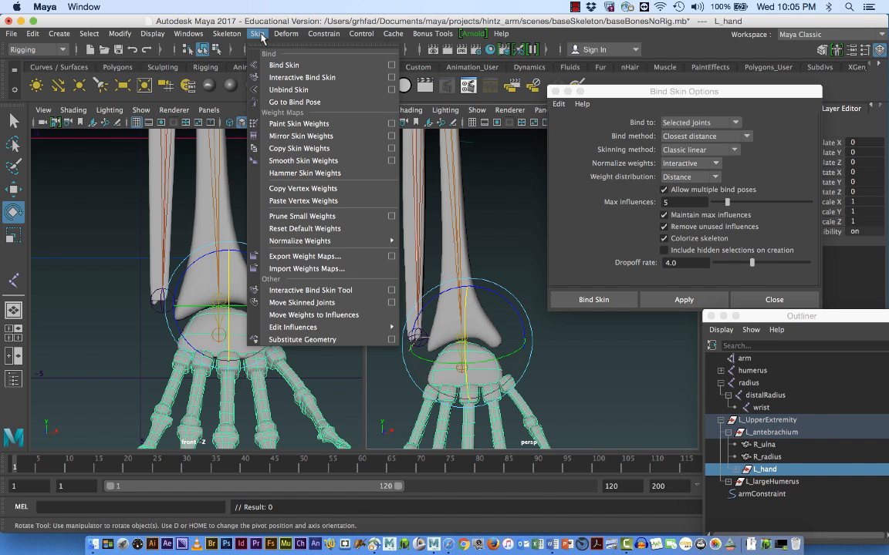
pyautogui.click(251, 89)
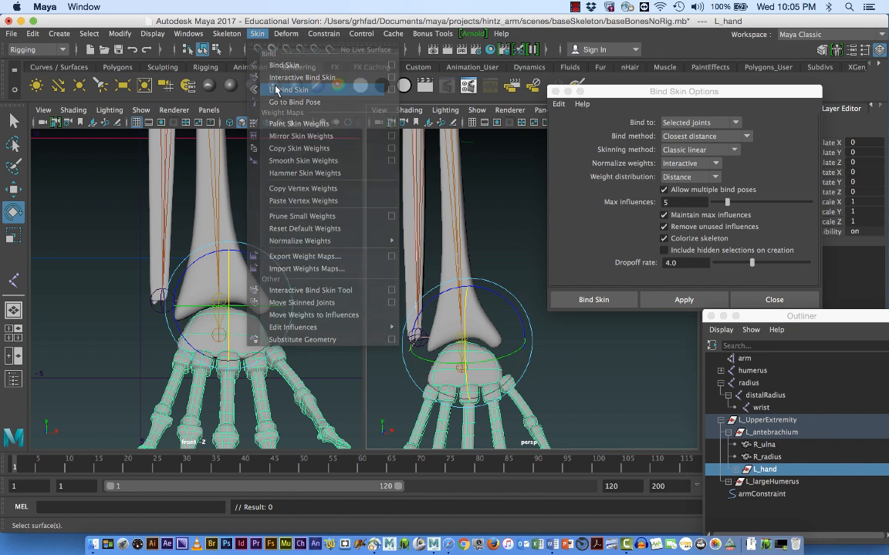
pyautogui.click(566, 353)
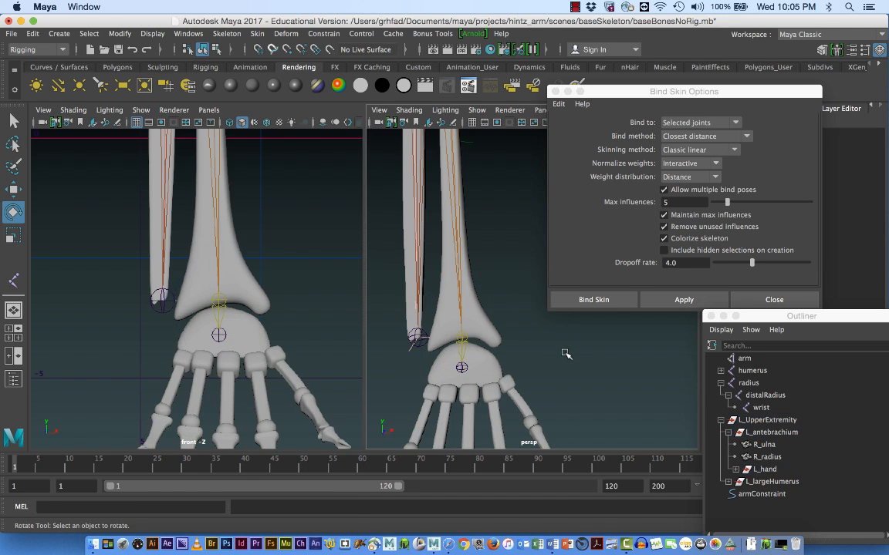
pyautogui.click(506, 344)
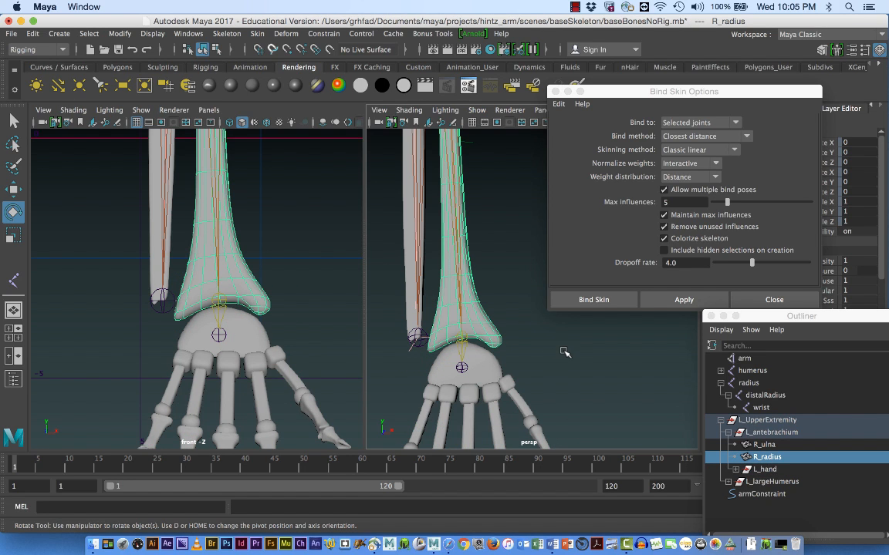
pyautogui.click(257, 33)
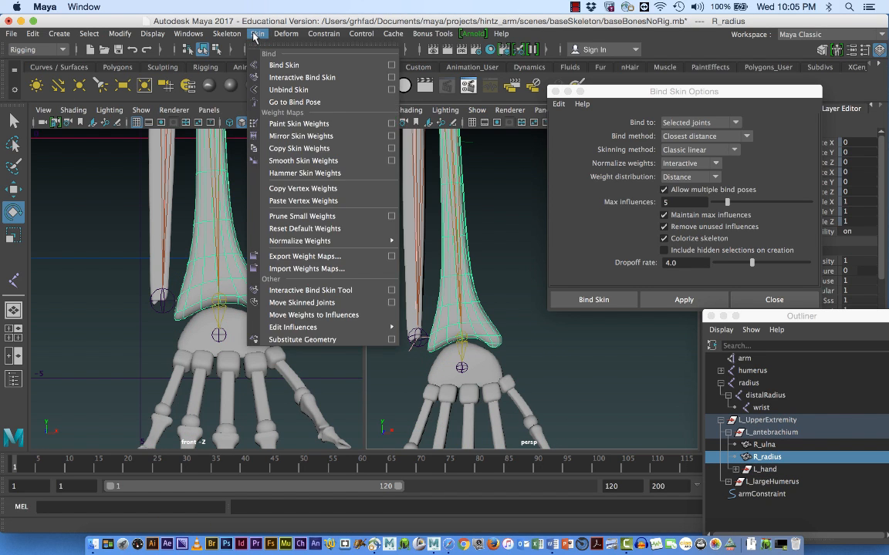
pyautogui.click(272, 91)
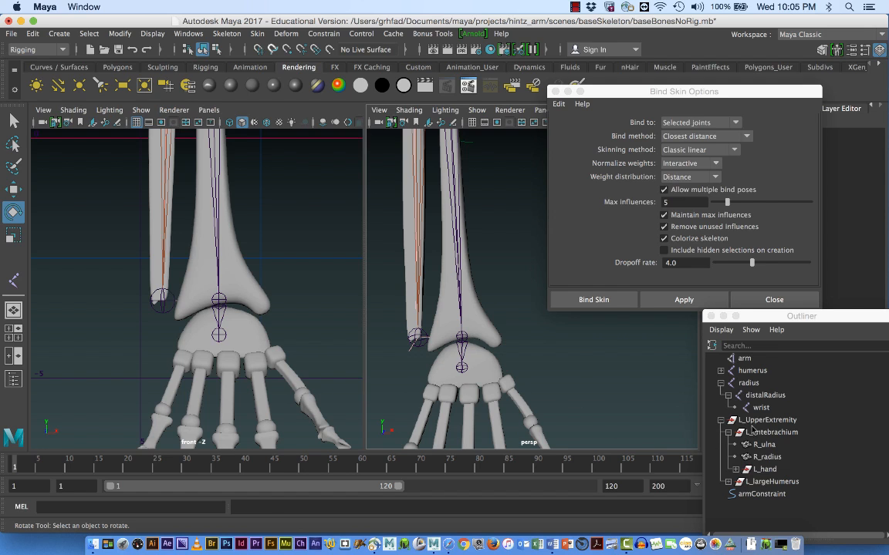
# - Move the distalRadius joint slightly up the forearm, to about Translate X 8.38
pyautogui.click(763, 395)
pyautogui.press('w')
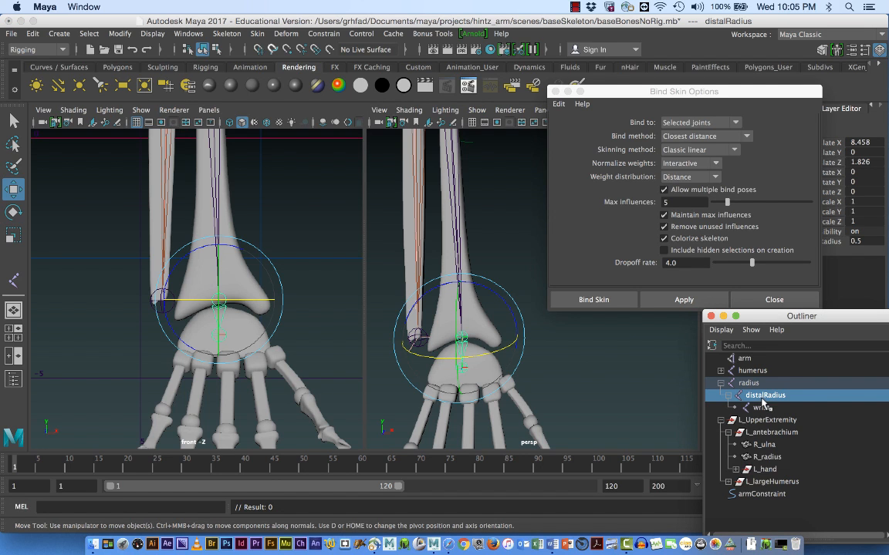
pyautogui.moveTo(460, 282); pyautogui.dragTo(459, 278)
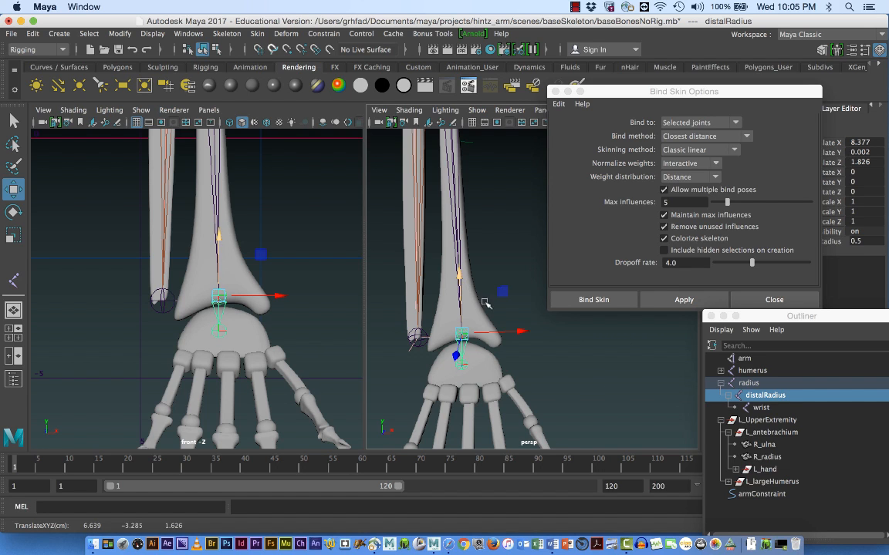
# - Move the wrist joint up to the radius-carpal gap, about Translate X 0.19, and bind the L_hand group to it
pyautogui.click(756, 408)
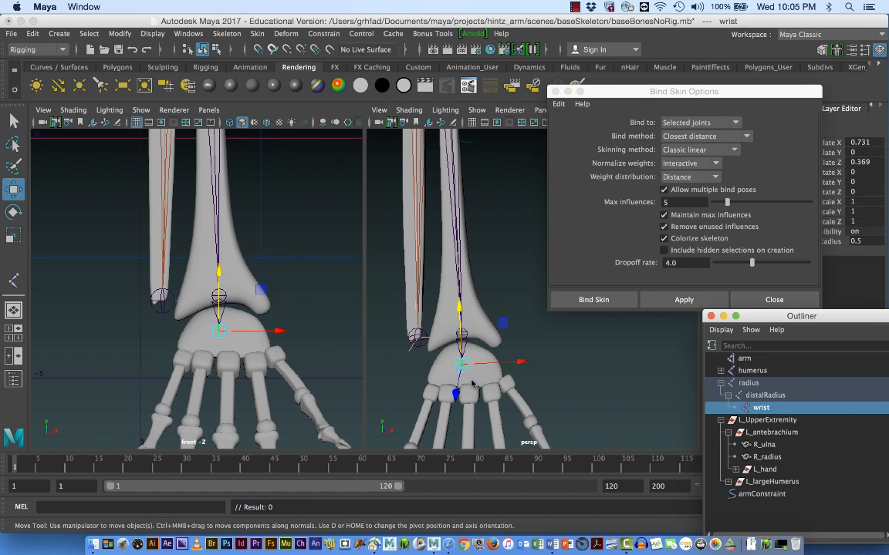
pyautogui.moveTo(459, 308); pyautogui.dragTo(459, 287)
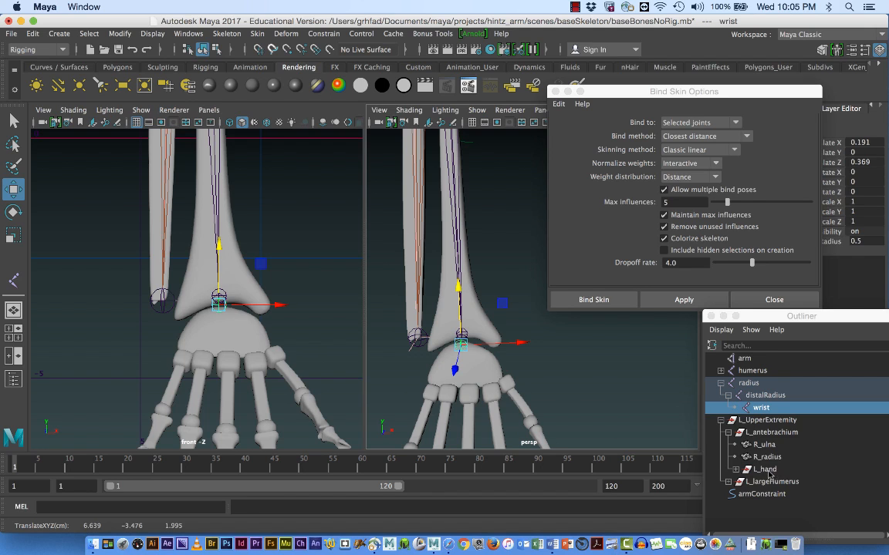
pyautogui.keyDown('shift'); pyautogui.click(765, 469); pyautogui.keyUp('shift')
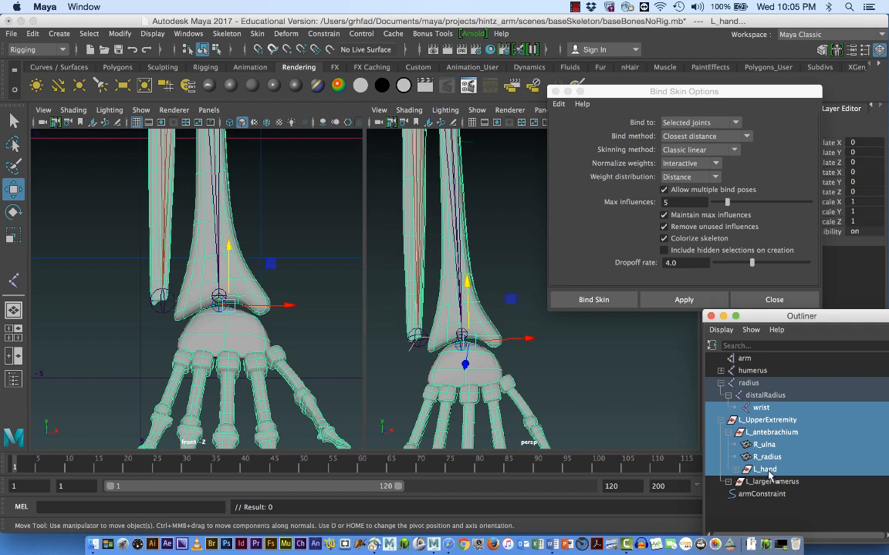
pyautogui.click(757, 408)
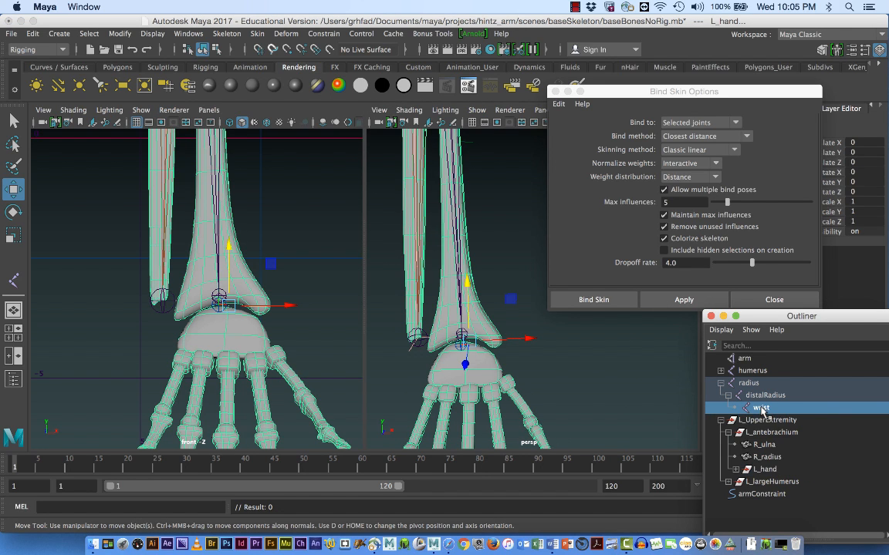
pyautogui.keyDown('ctrl'); pyautogui.click(762, 467); pyautogui.keyUp('ctrl')
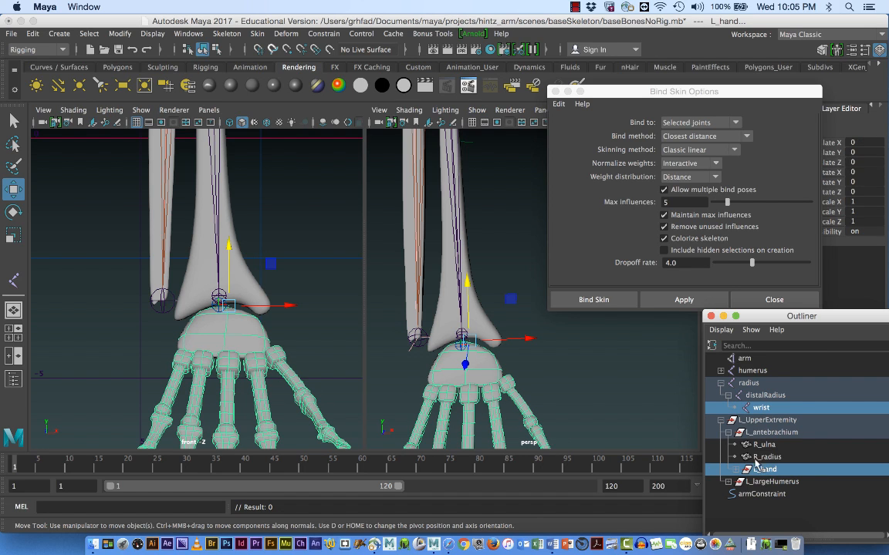
pyautogui.click(678, 301)
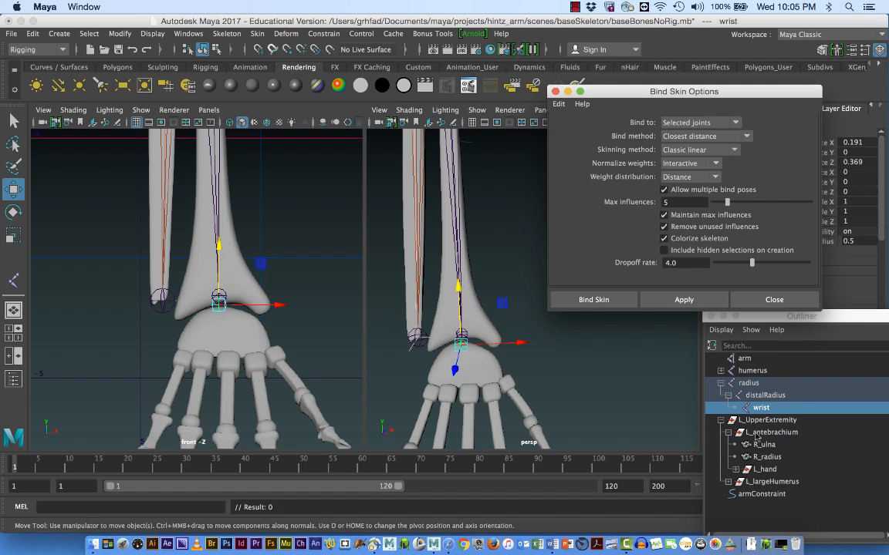
# - Bind the R_radius mesh to the radius joint using the current skin binding options
pyautogui.click(748, 382)
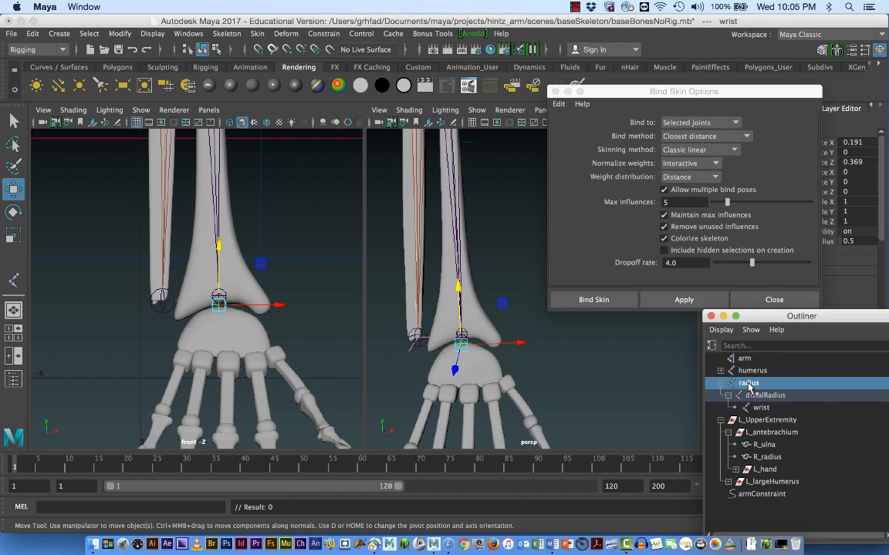
pyautogui.keyDown('ctrl'); pyautogui.click(767, 458); pyautogui.keyUp('ctrl')
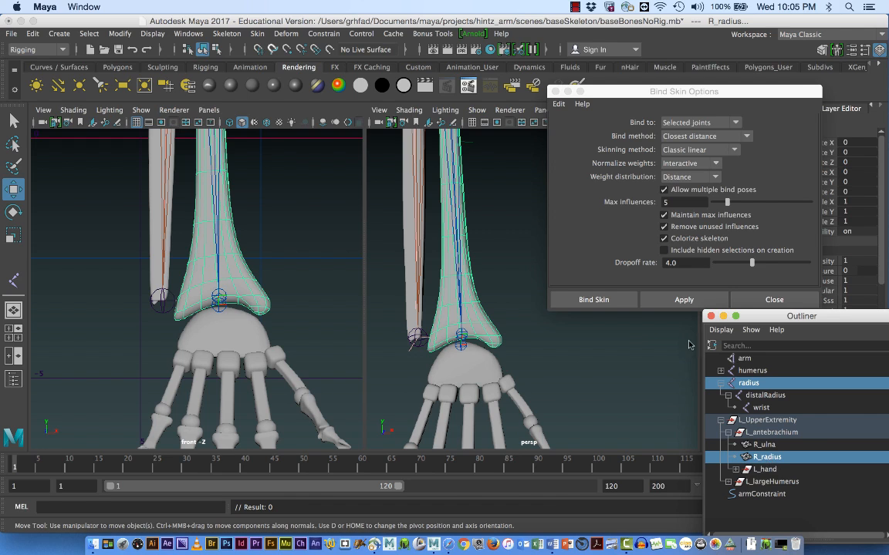
pyautogui.click(684, 299)
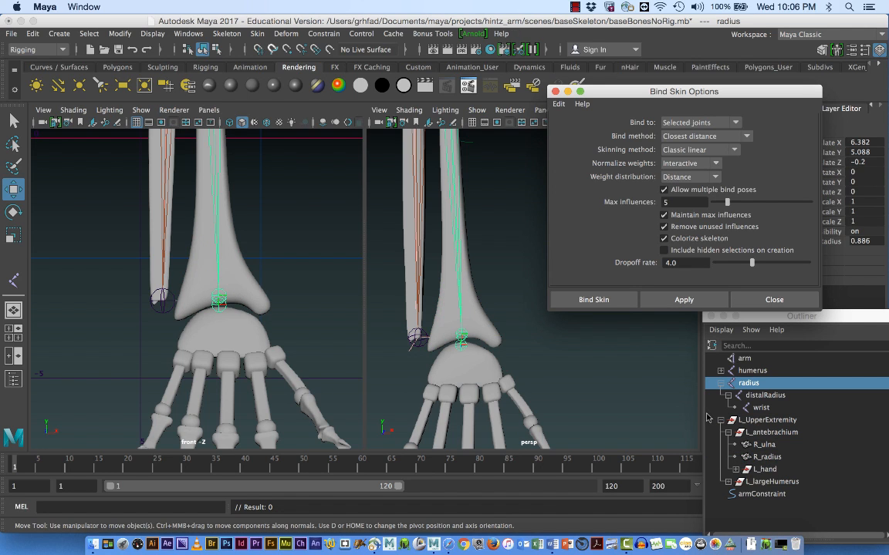
# - Test the hand's bend by rotating the wrist joint about X, inspect the pivot from the side, and undo the rotation
pyautogui.click(756, 408)
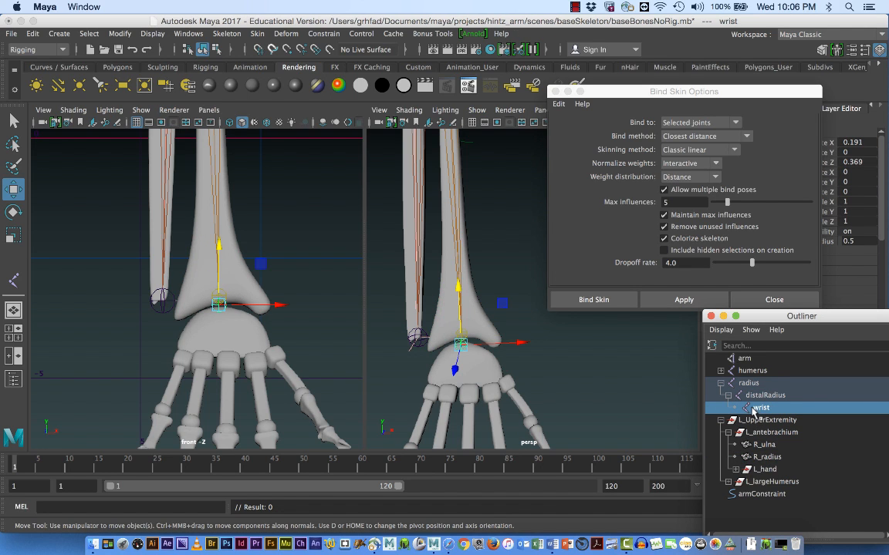
pyautogui.press('e')
pyautogui.moveTo(457, 340); pyautogui.dragTo(491, 330)
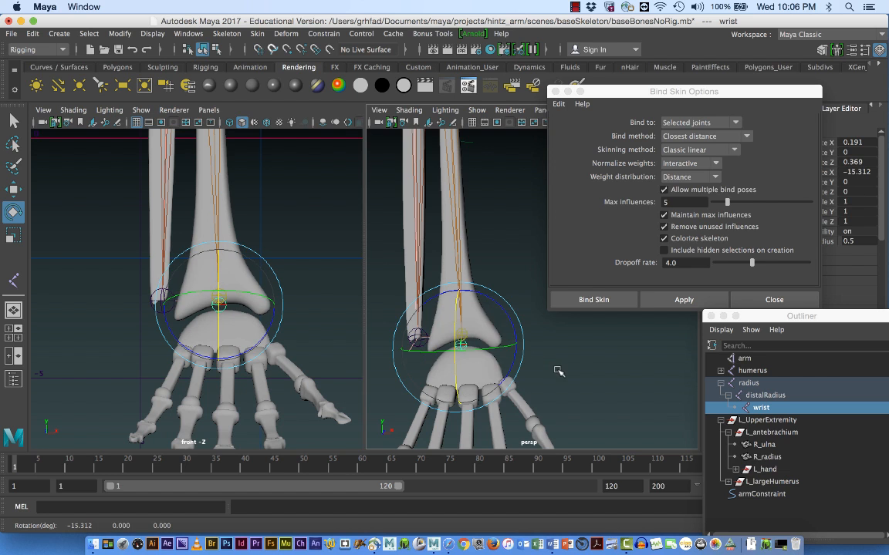
pyautogui.keyDown('alt'); pyautogui.moveTo(559, 371); pyautogui.dragTo(463, 357); pyautogui.keyUp('alt')
pyautogui.keyDown('alt'); pyautogui.moveTo(464, 356); pyautogui.dragTo(496, 353, button='middle'); pyautogui.keyUp('alt')
pyautogui.keyDown('alt'); pyautogui.moveTo(496, 353); pyautogui.dragTo(545, 349, button='right'); pyautogui.keyUp('alt')
pyautogui.keyDown('alt'); pyautogui.moveTo(546, 349); pyautogui.dragTo(558, 318, button='middle'); pyautogui.keyUp('alt')
pyautogui.keyDown('alt'); pyautogui.moveTo(480, 317); pyautogui.dragTo(523, 334, button='right'); pyautogui.keyUp('alt')
pyautogui.keyDown('alt'); pyautogui.moveTo(523, 334); pyautogui.dragTo(632, 350, button='middle'); pyautogui.keyUp('alt')
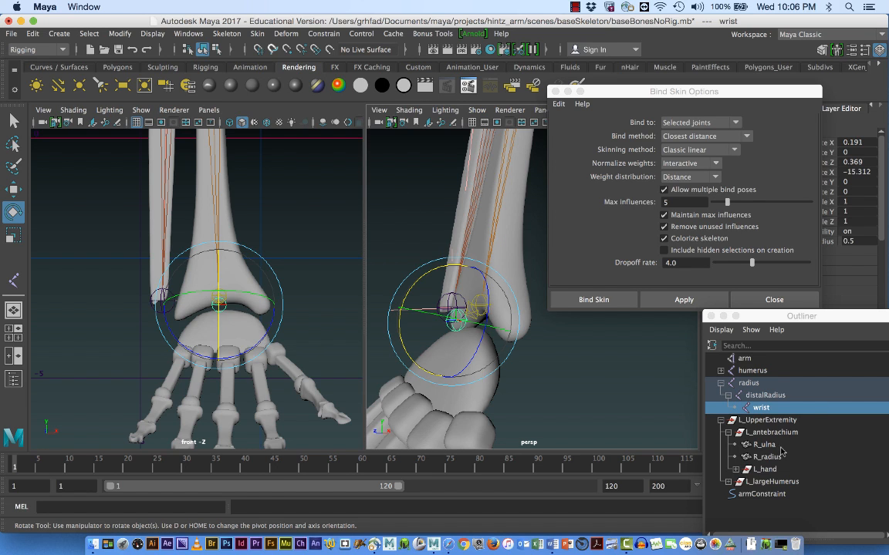
pyautogui.click(764, 469)
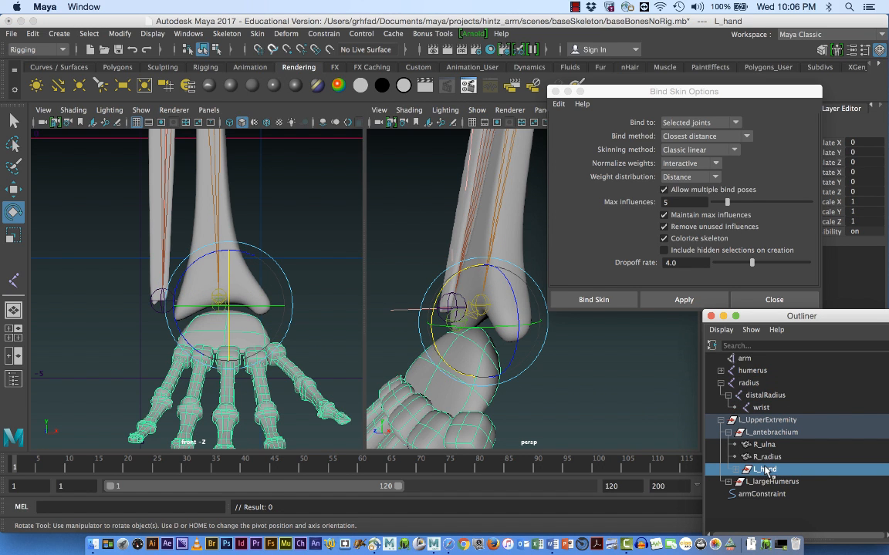
pyautogui.hotkey('ctrl', 'z')
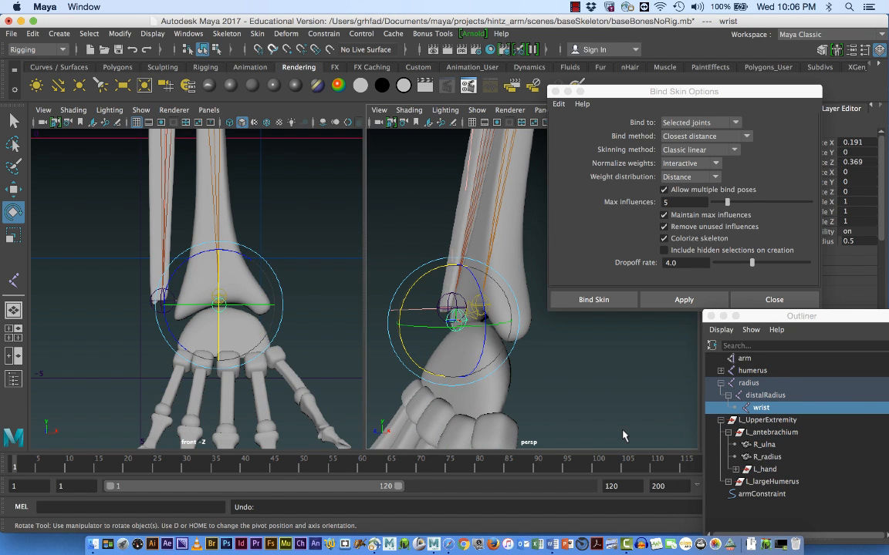
# - Unbind the skin from the L_hand group
pyautogui.click(764, 469)
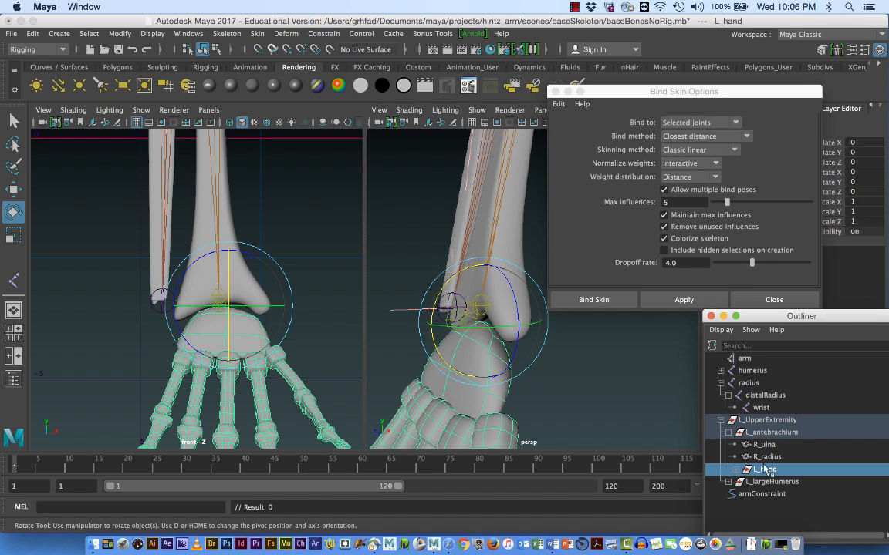
pyautogui.click(257, 33)
pyautogui.click(281, 90)
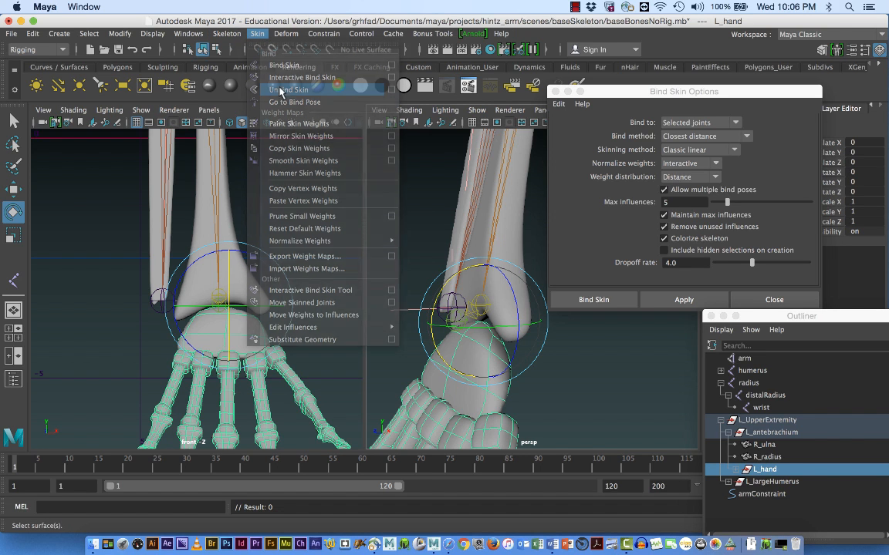
# - Move the wrist joint in depth to about Translate Z -0.15, centring it over the carpals, and bind the L_hand group to it
pyautogui.click(457, 327)
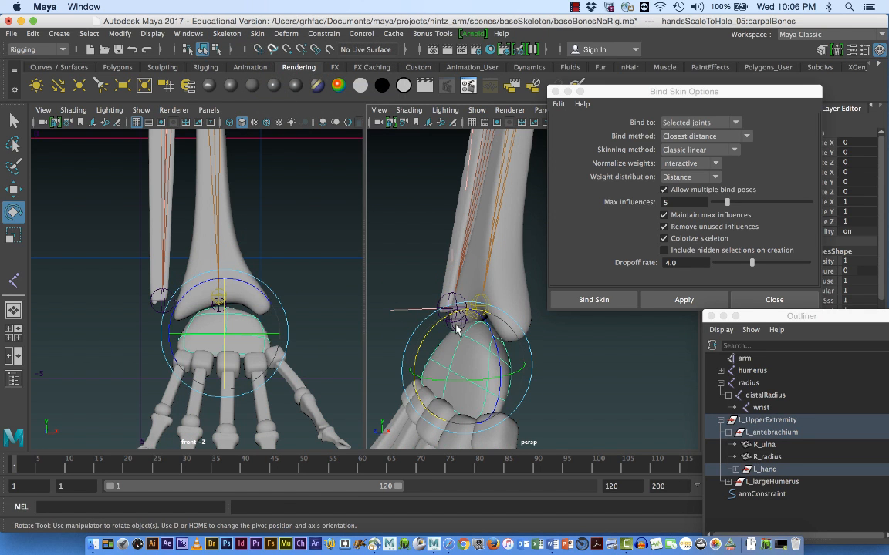
pyautogui.click(761, 408)
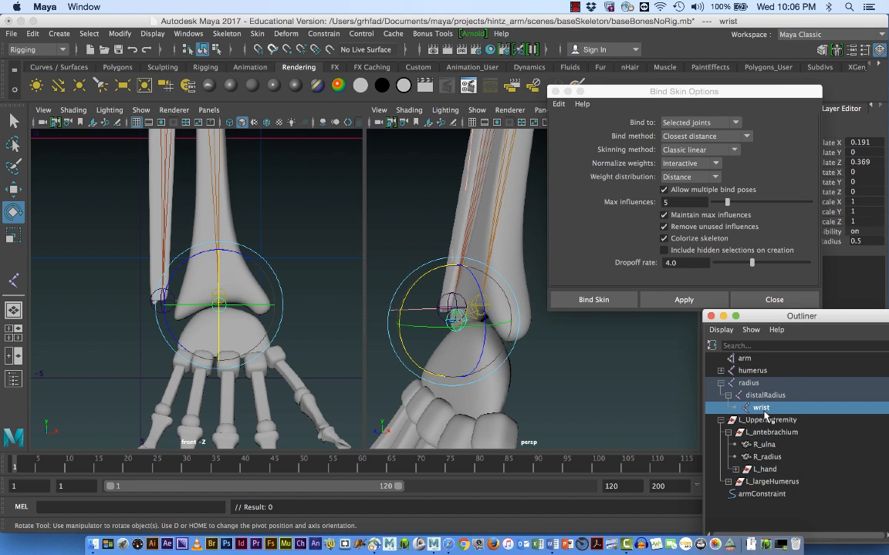
pyautogui.press('w')
pyautogui.moveTo(387, 329); pyautogui.dragTo(437, 336)
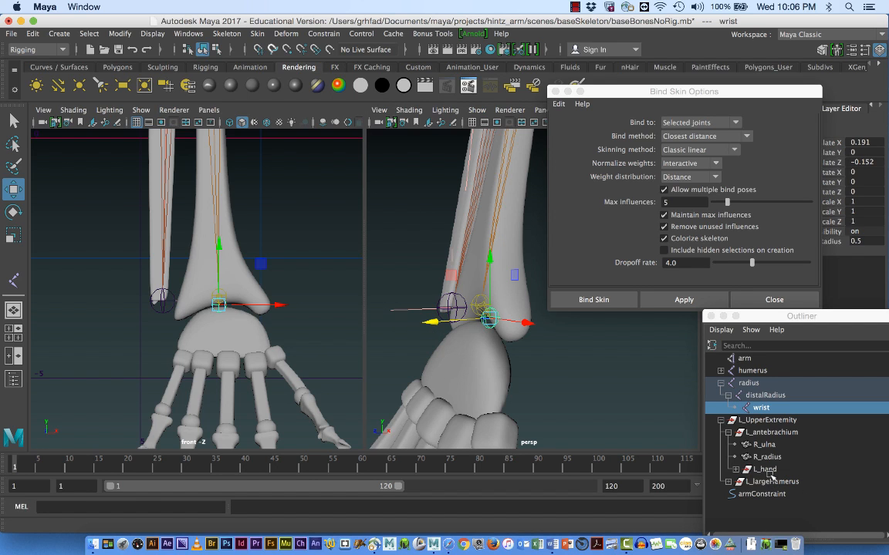
pyautogui.keyDown('ctrl'); pyautogui.click(769, 470); pyautogui.keyUp('ctrl')
pyautogui.click(684, 300)
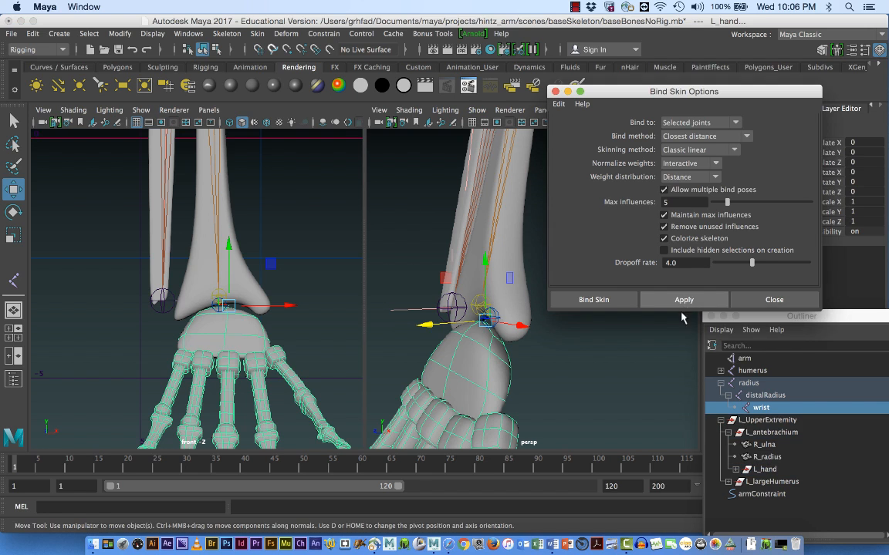
# - Test the rebound hand by rotating the wrist joint about X, and undo the rotation
pyautogui.press('e')
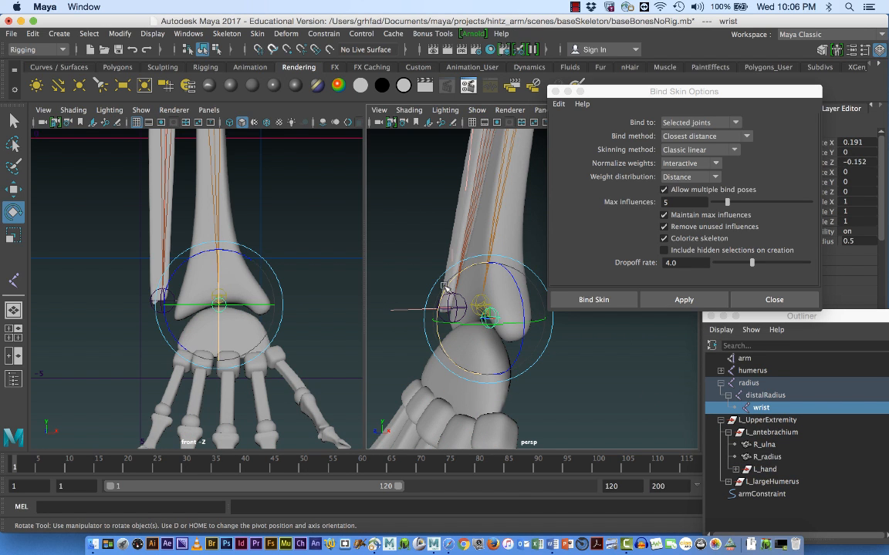
pyautogui.moveTo(449, 282); pyautogui.dragTo(475, 268)
pyautogui.press('z')
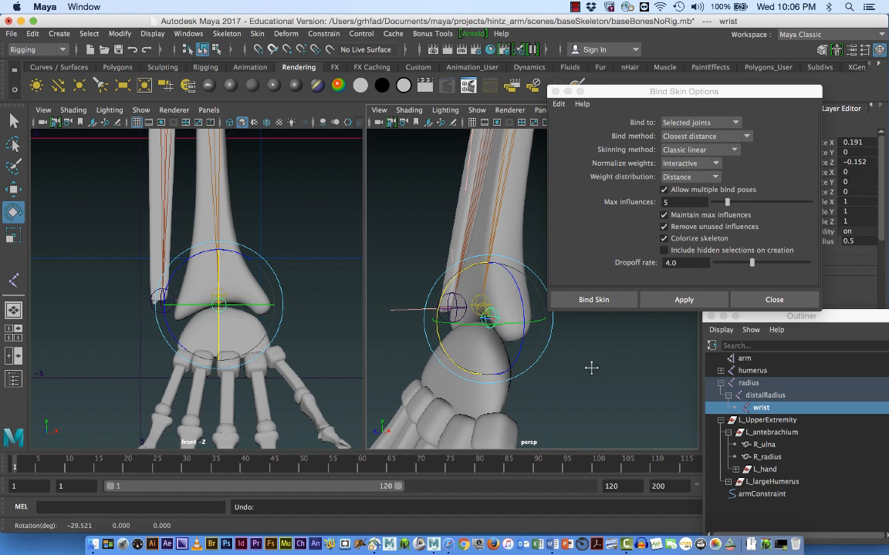
# - Close the Bind Skin Options and Outliner windows, with the whole forearm and hand in the perspective view
pyautogui.keyDown('alt'); pyautogui.moveTo(591, 368); pyautogui.dragTo(506, 371); pyautogui.keyUp('alt')
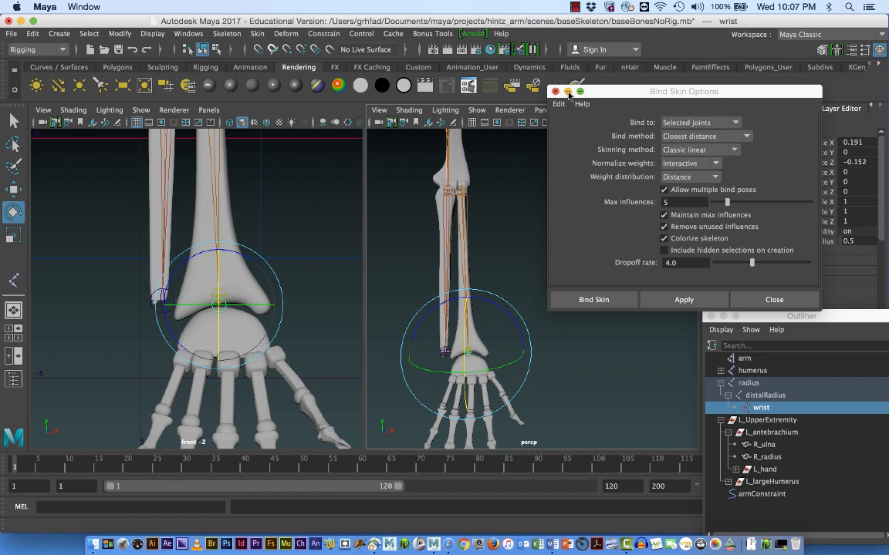
pyautogui.click(601, 94)
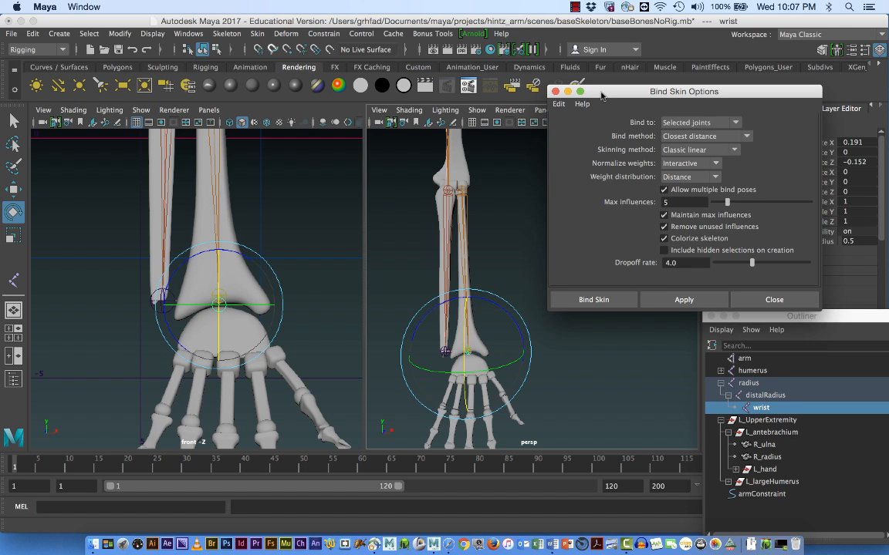
pyautogui.click(556, 92)
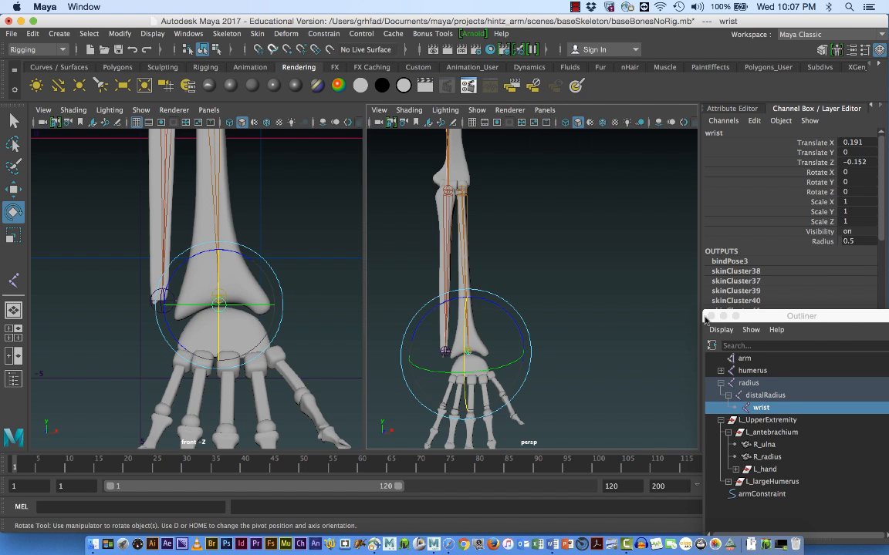
pyautogui.click(710, 317)
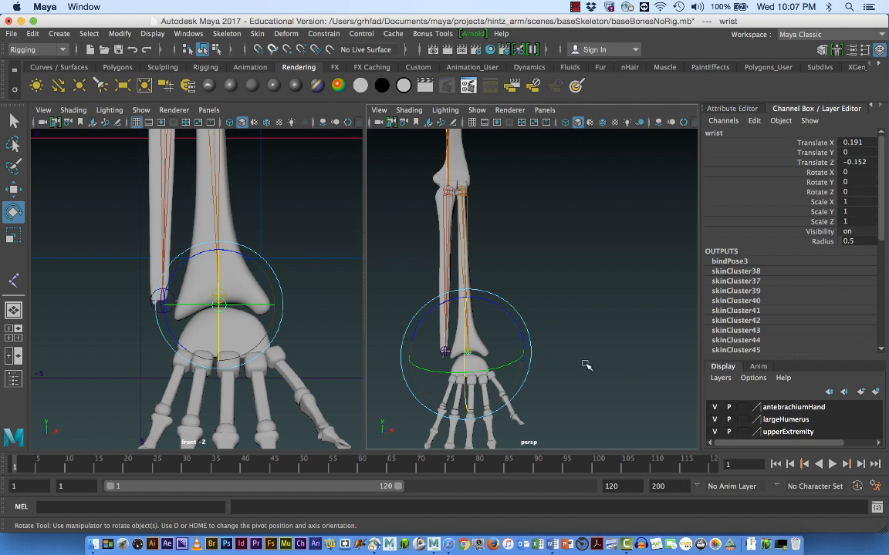
# - Create a NURBS circle and move it beside the hand, to about Translate X 13.21 and Translate Y -5.33
pyautogui.click(59, 34)
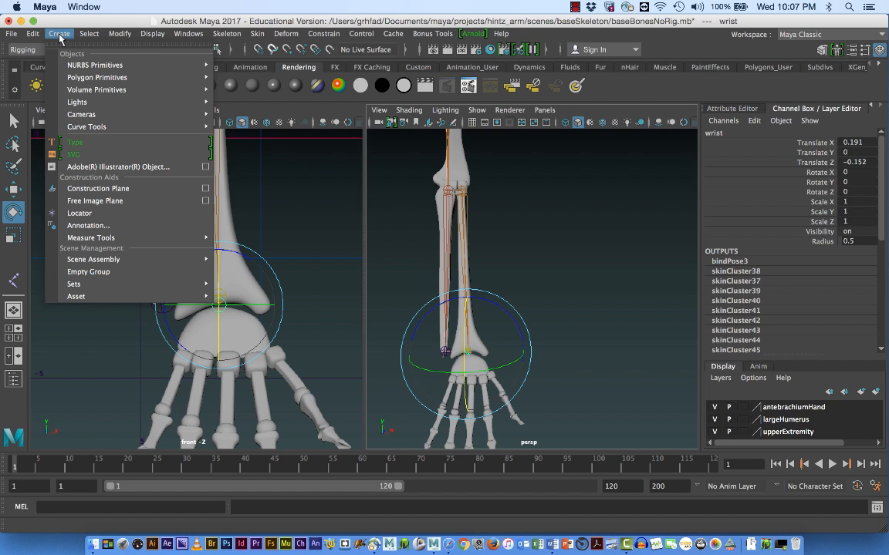
pyautogui.moveTo(195, 66)
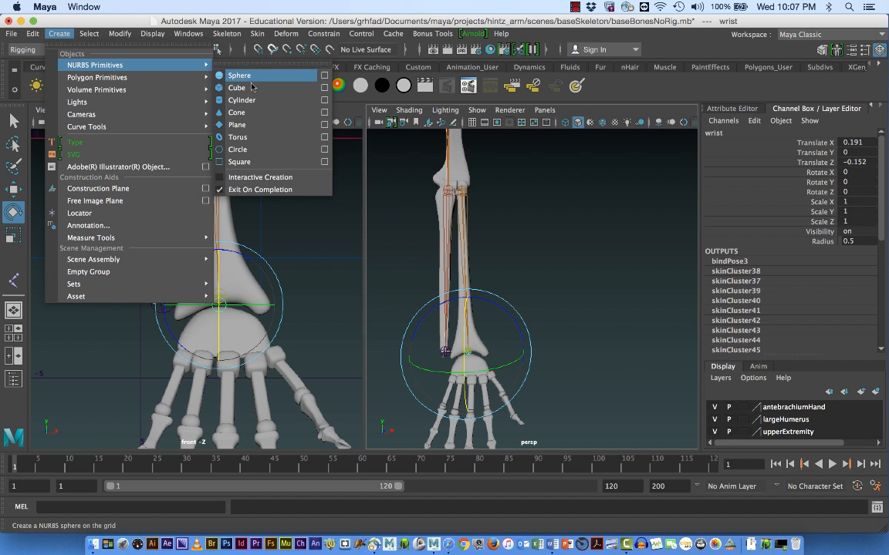
pyautogui.click(251, 151)
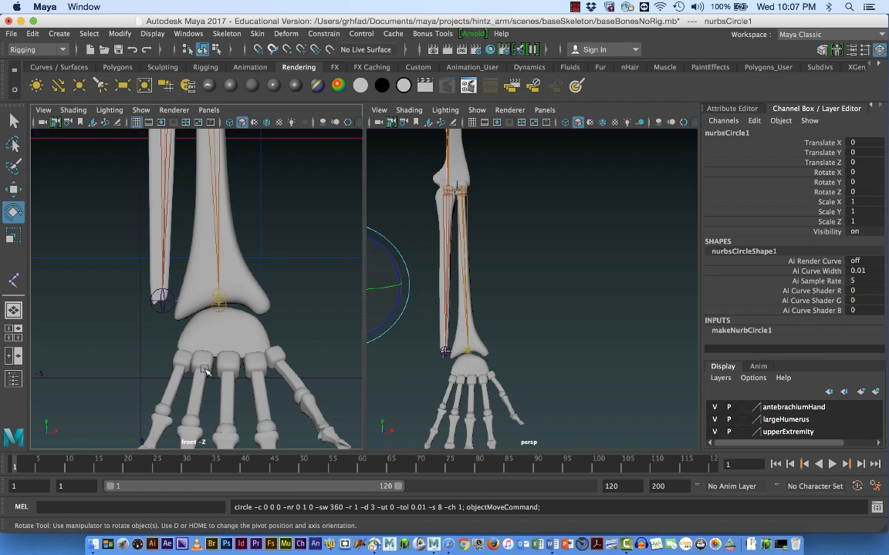
pyautogui.keyDown('alt'); pyautogui.moveTo(203, 370); pyautogui.dragTo(24, 303, button='right'); pyautogui.keyUp('alt')
pyautogui.press('w')
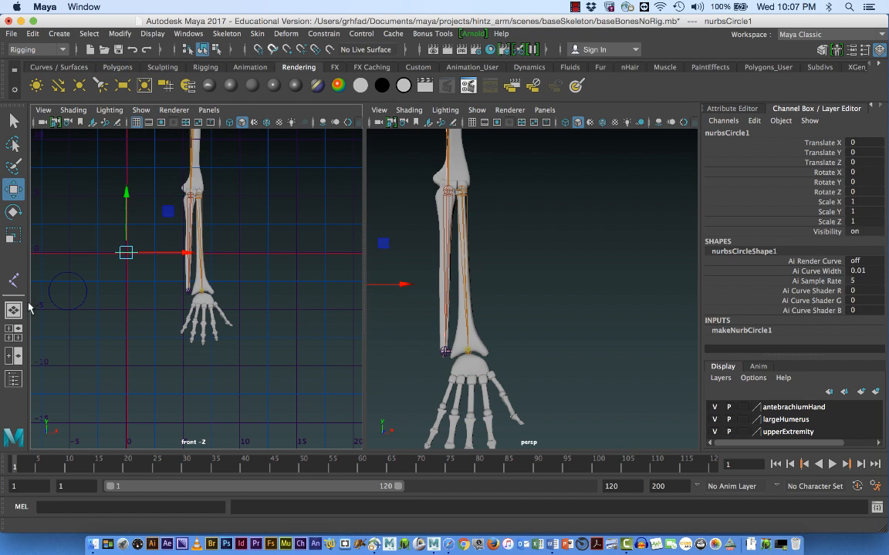
pyautogui.moveTo(171, 252); pyautogui.dragTo(343, 287)
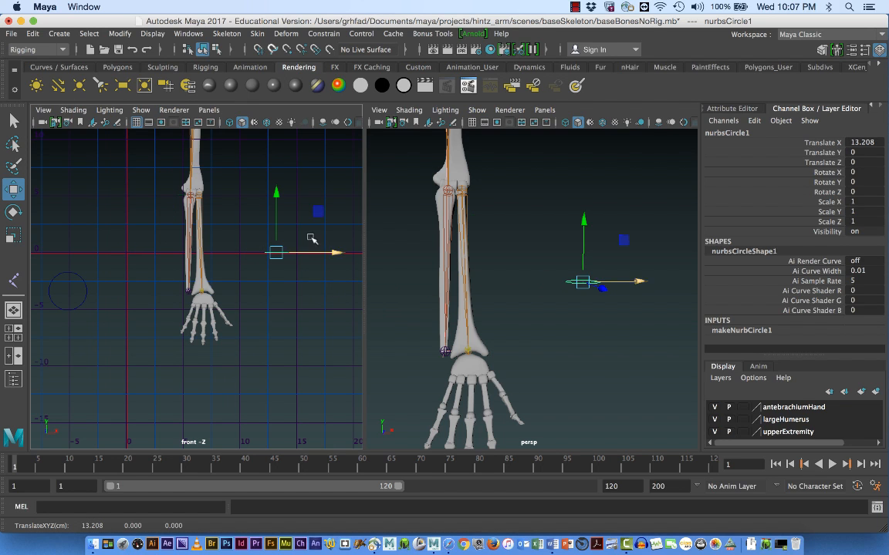
pyautogui.moveTo(276, 194); pyautogui.dragTo(278, 332)
# - Rotate the circle upright to face the front view, with Rotate X set to 90
pyautogui.press('e')
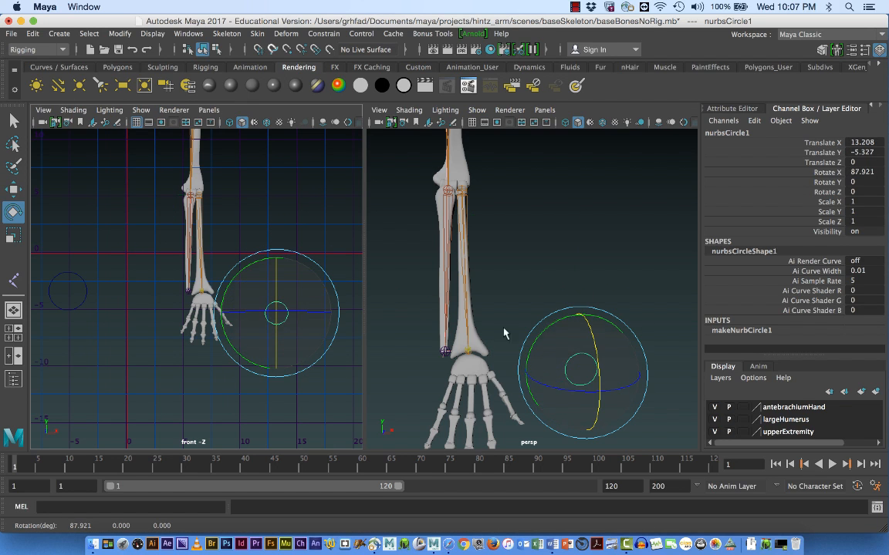
pyautogui.doubleClick(864, 172)
pyautogui.write('9')
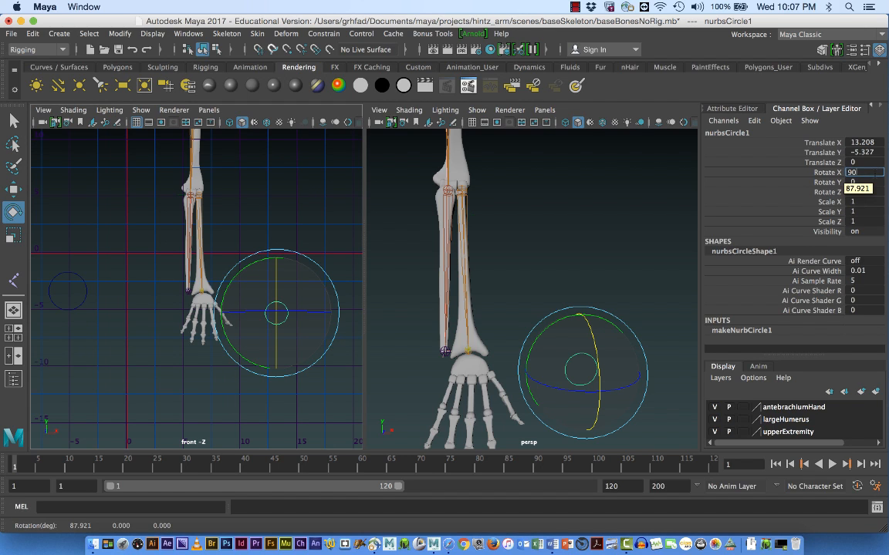
pyautogui.write('0')
pyautogui.press('Return')
# - Scale the circle up uniformly to roughly three times its size and clear the selection
pyautogui.press('r')
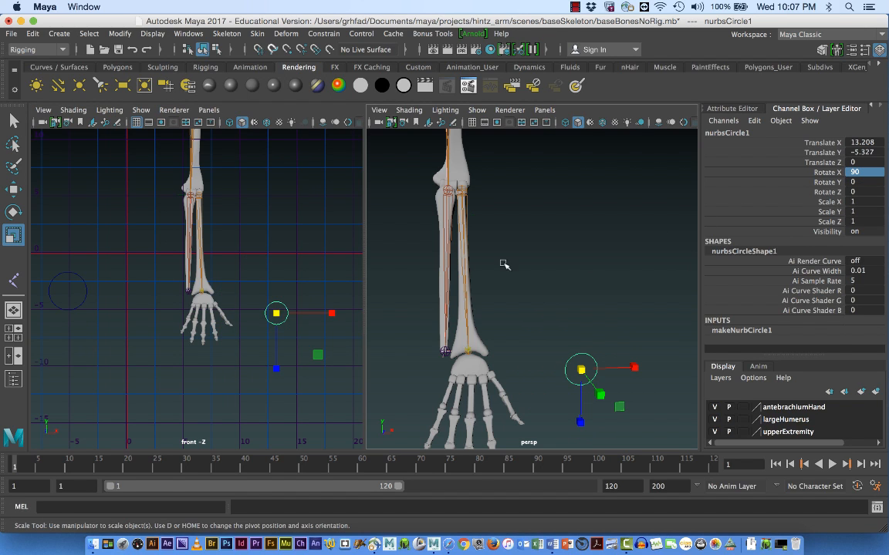
pyautogui.moveTo(278, 315); pyautogui.dragTo(312, 324)
pyautogui.click(309, 332)
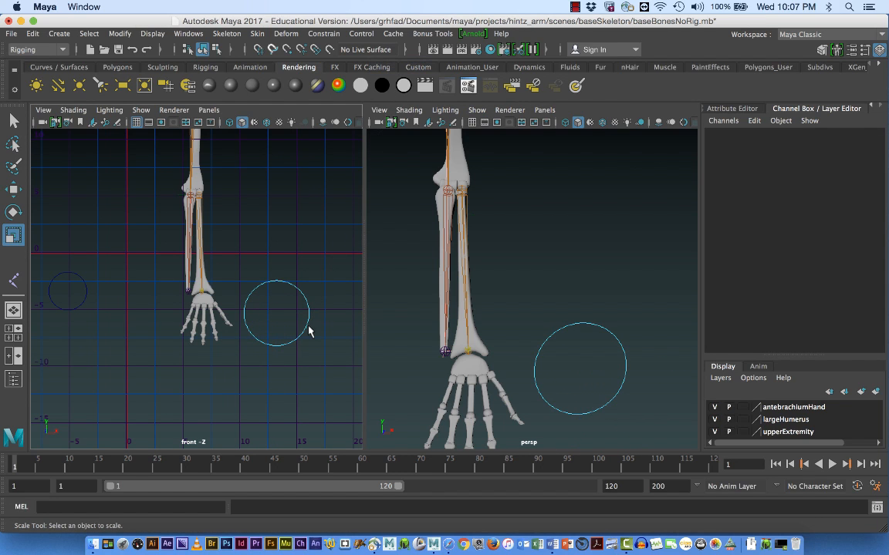
# - Scale the circle's four diagonal control vertices inward in the front view to shape it into a four-pointed star
pyautogui.click(306, 332)
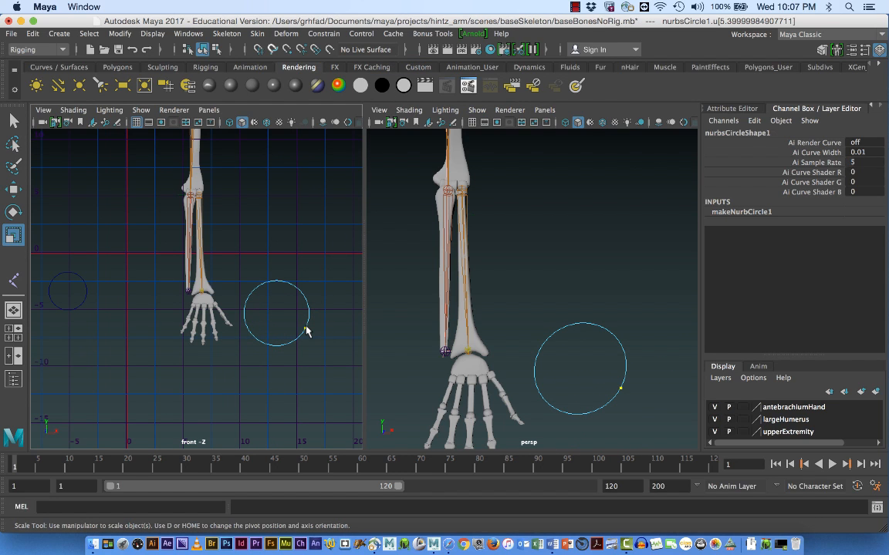
pyautogui.moveTo(308, 316); pyautogui.dragTo(368, 205, button='right')
pyautogui.moveTo(302, 297); pyautogui.dragTo(272, 274, button='right')
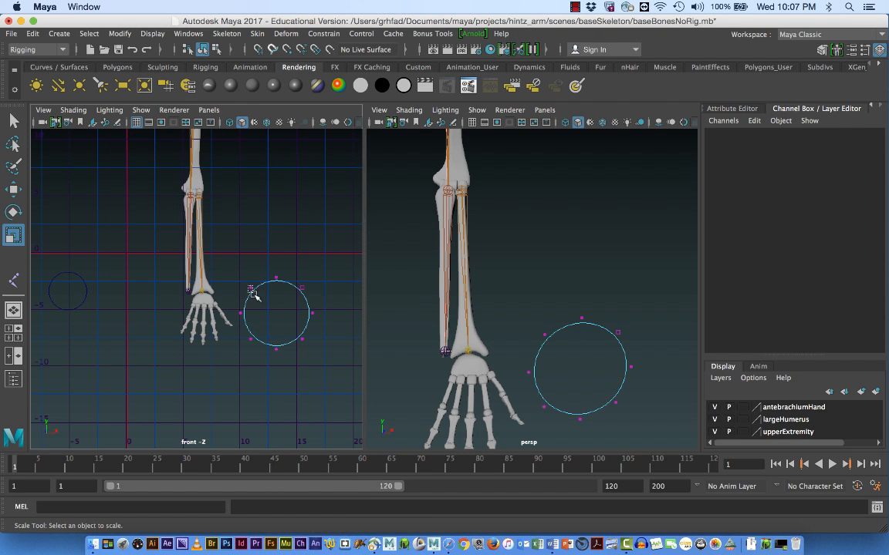
pyautogui.click(252, 292)
pyautogui.press('q')
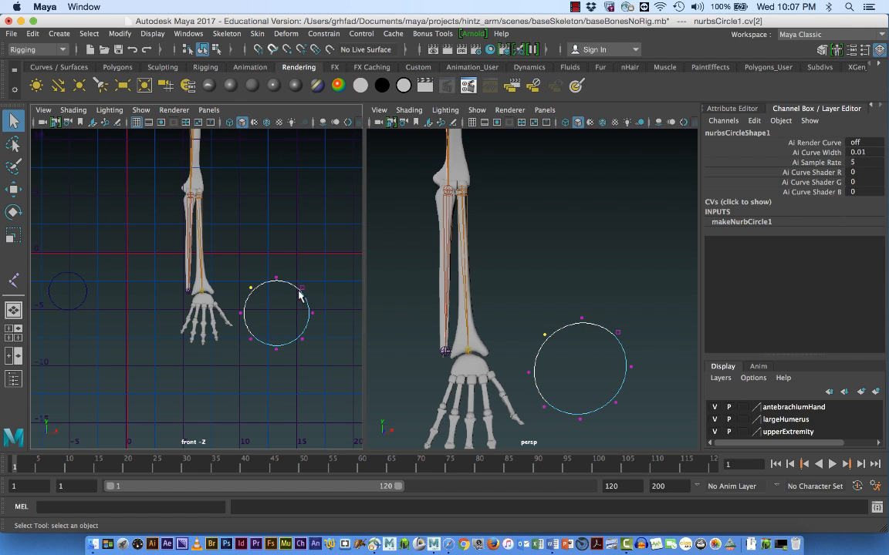
pyautogui.click(301, 289)
pyautogui.keyDown('shift'); pyautogui.click(254, 343); pyautogui.keyUp('shift')
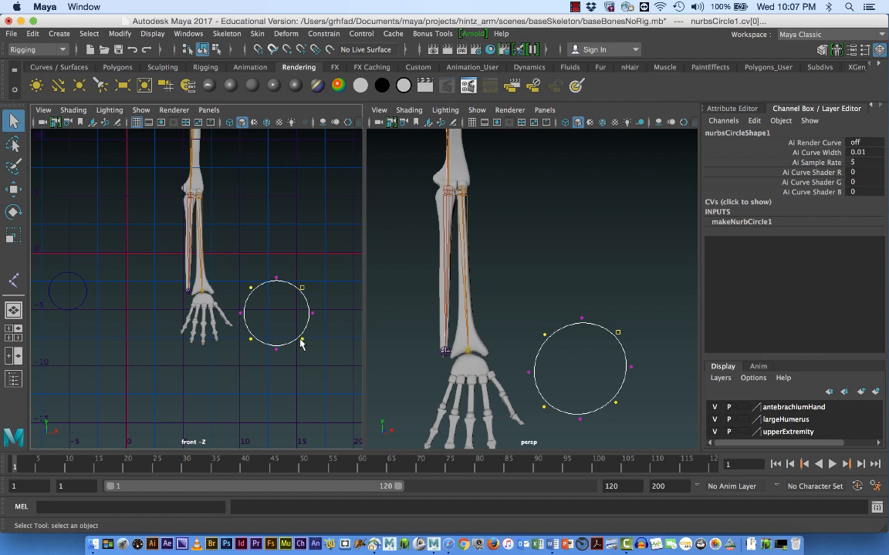
pyautogui.press('r')
pyautogui.moveTo(278, 314); pyautogui.dragTo(252, 320)
# - Move the four inner control vertices backward along Z so the star curve bends in depth, and clear the selection
pyautogui.keyDown('alt'); pyautogui.moveTo(489, 403); pyautogui.dragTo(437, 387); pyautogui.keyUp('alt')
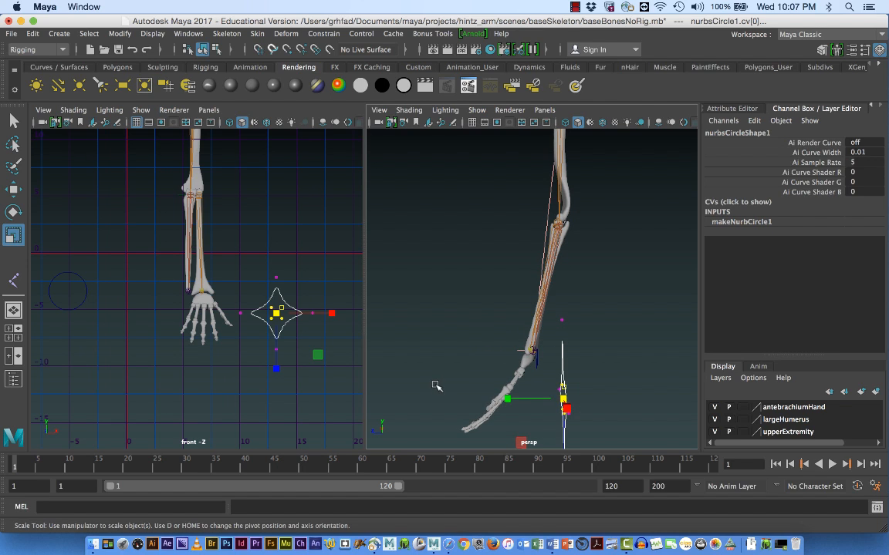
pyautogui.press('w')
pyautogui.moveTo(503, 396); pyautogui.dragTo(544, 410)
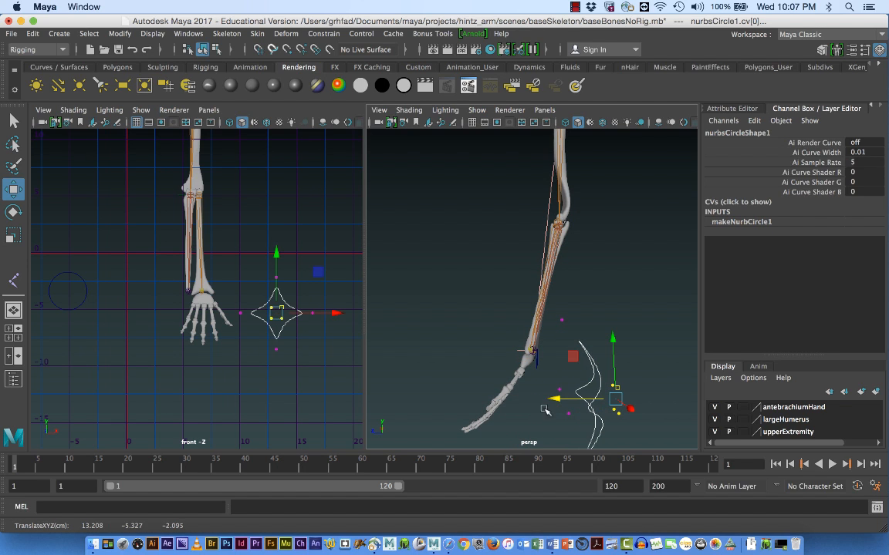
pyautogui.click(412, 342)
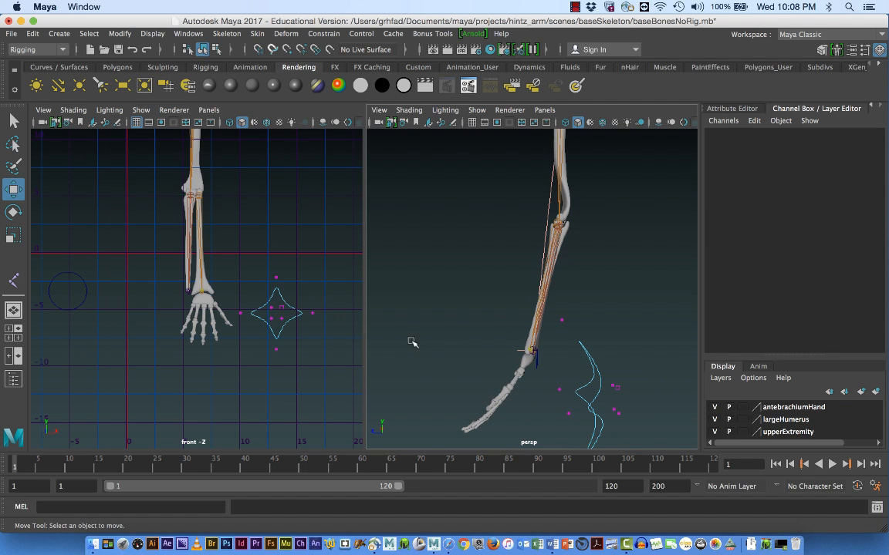
# - Return the star curve to object mode and select the whole curve
pyautogui.moveTo(293, 322); pyautogui.dragTo(304, 322, button='right')
pyautogui.click(303, 326)
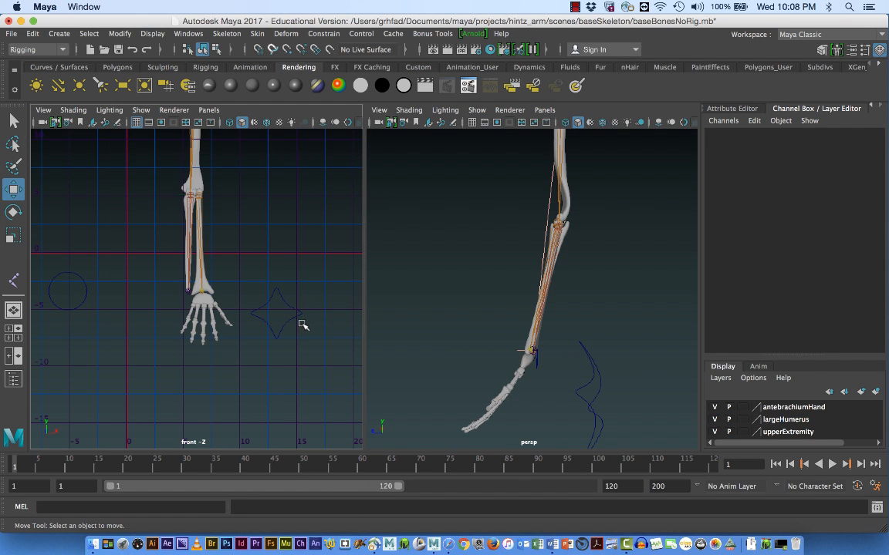
pyautogui.click(296, 323)
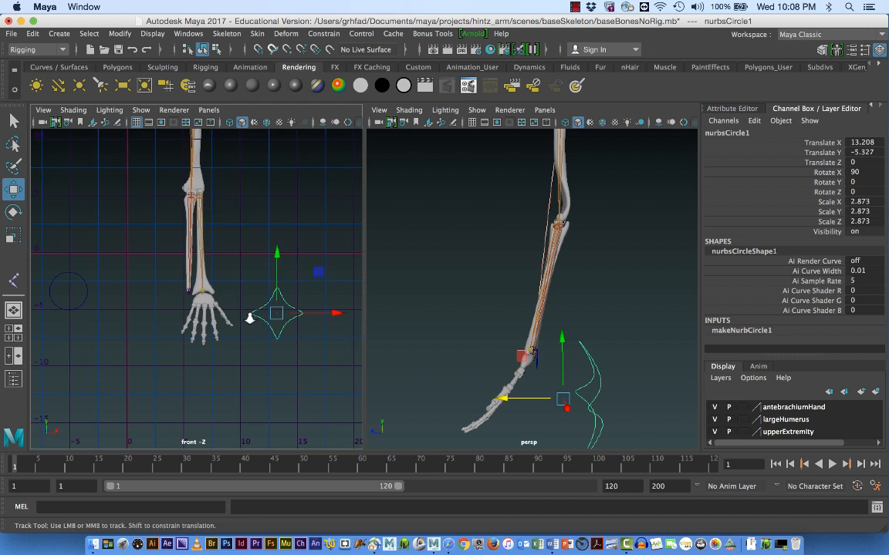
# - Try to snap the star curve onto the wrist joint in the front view with the bone meshes displayed
pyautogui.keyDown('alt'); pyautogui.moveTo(250, 319); pyautogui.dragTo(345, 319, button='right'); pyautogui.keyUp('alt')
pyautogui.keyDown('alt'); pyautogui.moveTo(250, 286); pyautogui.dragTo(210, 317, button='middle'); pyautogui.keyUp('alt')
pyautogui.keyDown('alt'); pyautogui.moveTo(211, 318); pyautogui.dragTo(386, 302, button='right'); pyautogui.keyUp('alt')
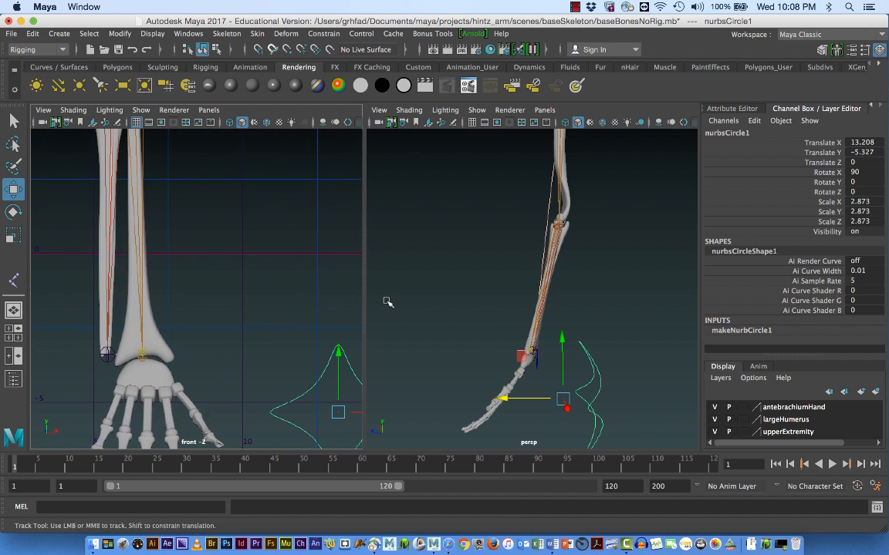
pyautogui.keyDown('alt'); pyautogui.moveTo(291, 284); pyautogui.dragTo(260, 150, button='middle'); pyautogui.keyUp('alt')
pyautogui.keyDown('alt'); pyautogui.moveTo(206, 226); pyautogui.dragTo(329, 226, button='right'); pyautogui.keyUp('alt')
pyautogui.keyDown('alt'); pyautogui.moveTo(258, 215); pyautogui.dragTo(323, 261, button='middle'); pyautogui.keyUp('alt')
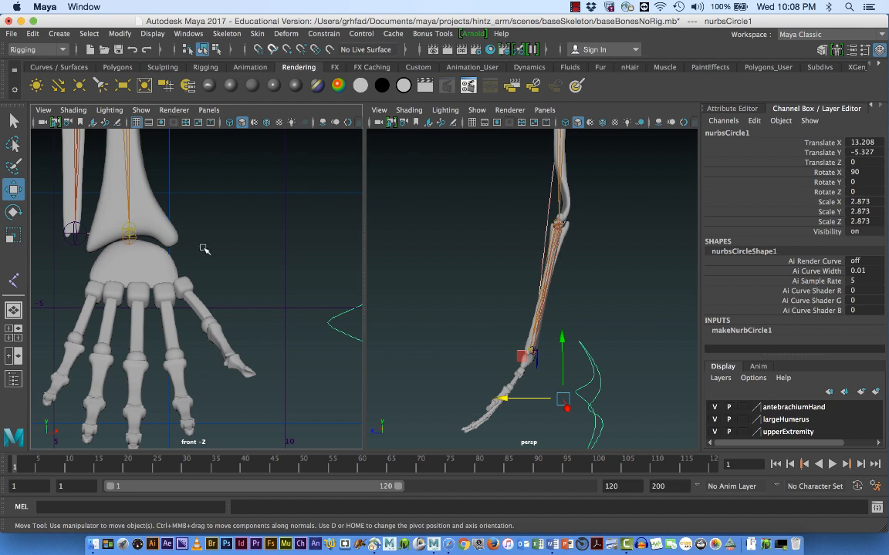
pyautogui.press('v')
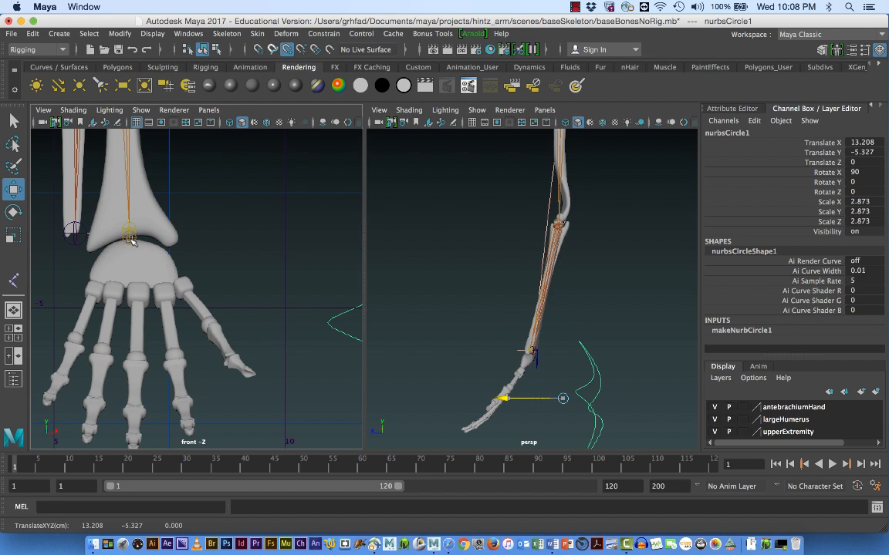
pyautogui.moveTo(129, 240); pyautogui.dragTo(126, 224, button='middle')
pyautogui.moveTo(346, 322)
pyautogui.mouseDown(button='middle')
pyautogui.moveTo(274, 310)
pyautogui.moveTo(344, 330)
pyautogui.mouseUp(button='middle')
pyautogui.keyDown('alt'); pyautogui.moveTo(276, 317); pyautogui.dragTo(160, 266, button='middle'); pyautogui.keyUp('alt')
pyautogui.scroll(-5, 270, 315)
pyautogui.press('v')
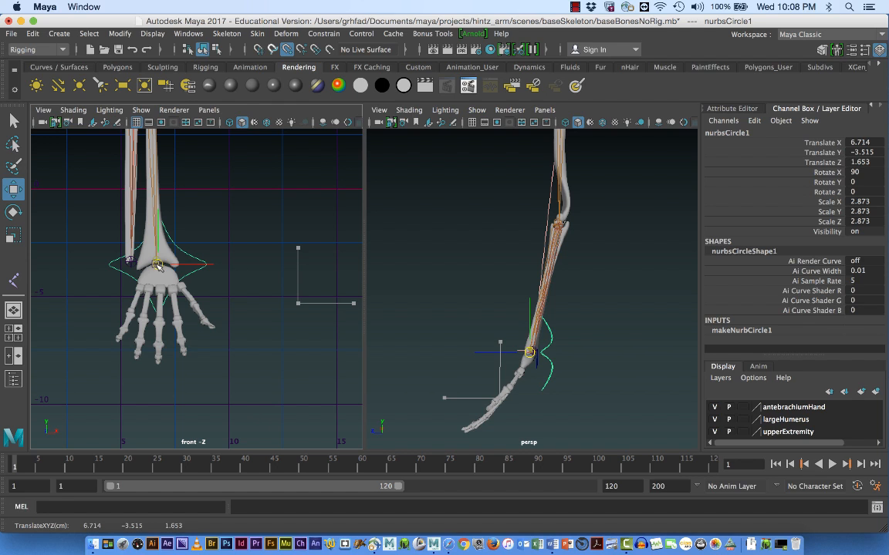
# - Hide polygons in the front view and snap the star curve onto the end joint at the wrist
pyautogui.click(141, 109)
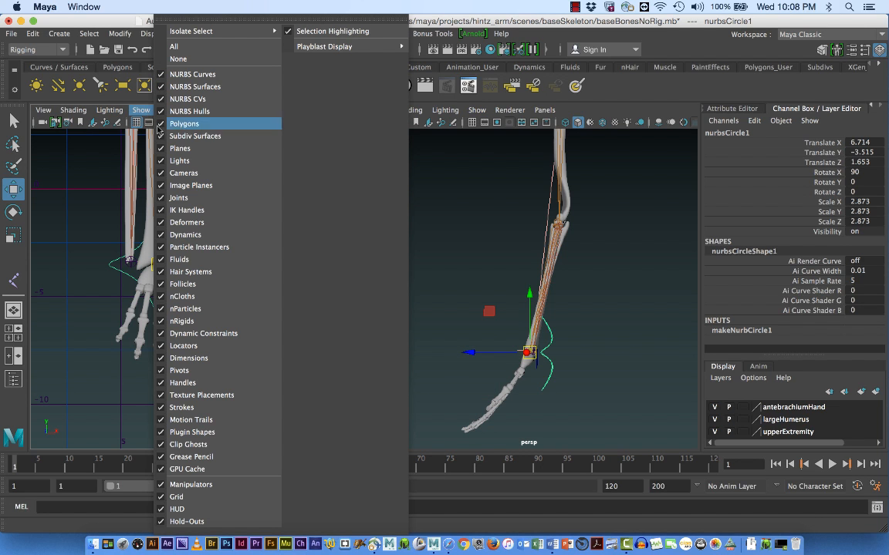
pyautogui.click(159, 124)
pyautogui.scroll(5, 228, 293)
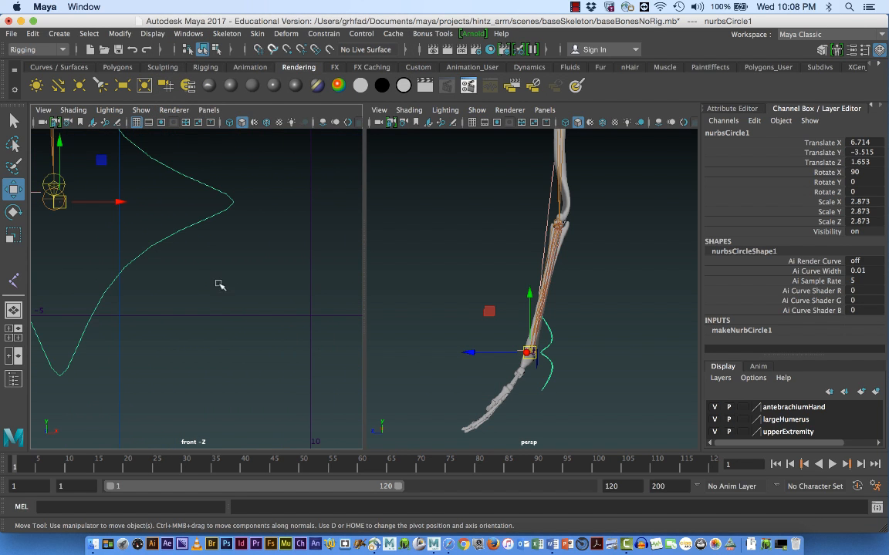
pyautogui.keyDown('alt'); pyautogui.moveTo(158, 302); pyautogui.dragTo(177, 377, button='right'); pyautogui.keyUp('alt')
pyautogui.keyDown('alt'); pyautogui.moveTo(131, 334); pyautogui.dragTo(340, 410, button='middle'); pyautogui.keyUp('alt')
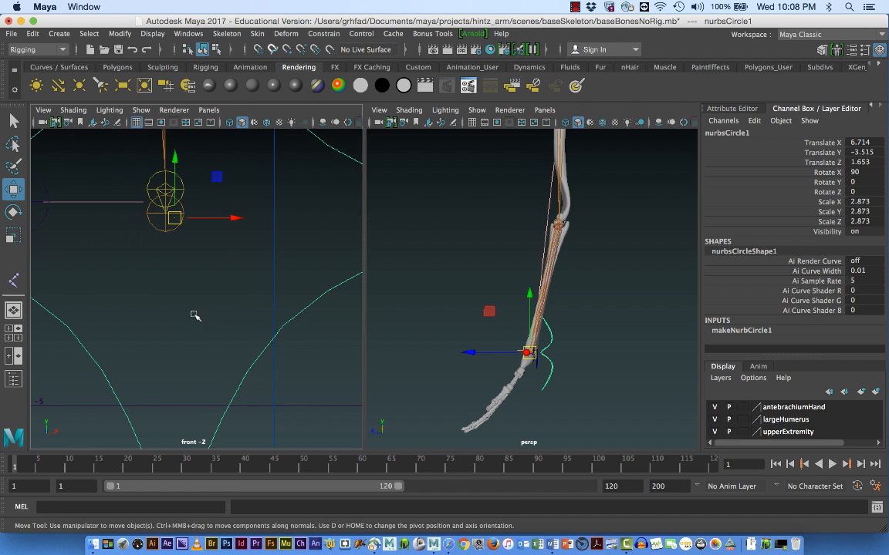
pyautogui.keyDown('alt'); pyautogui.moveTo(194, 316); pyautogui.dragTo(301, 341, button='right'); pyautogui.keyUp('alt')
pyautogui.keyDown('alt'); pyautogui.moveTo(244, 270); pyautogui.dragTo(283, 367, button='middle'); pyautogui.keyUp('alt')
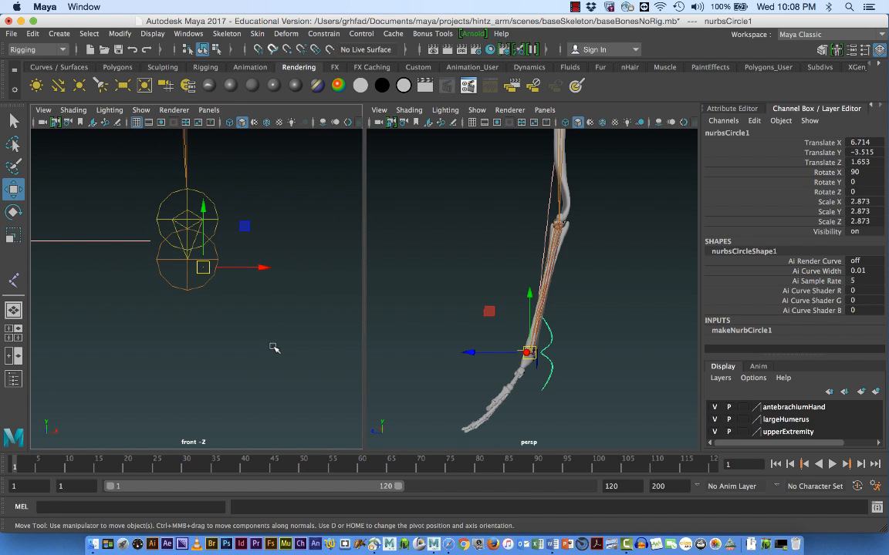
pyautogui.press('v')
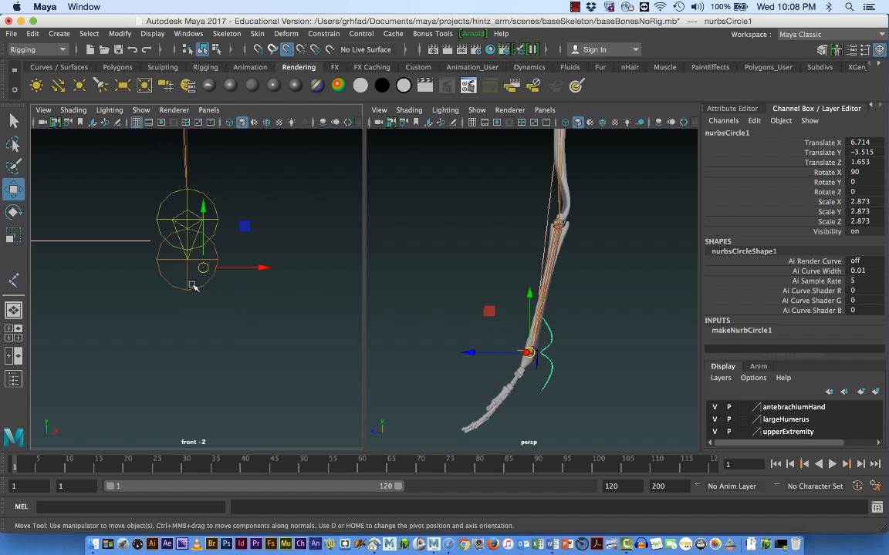
pyautogui.moveTo(190, 279); pyautogui.dragTo(187, 259, button='middle')
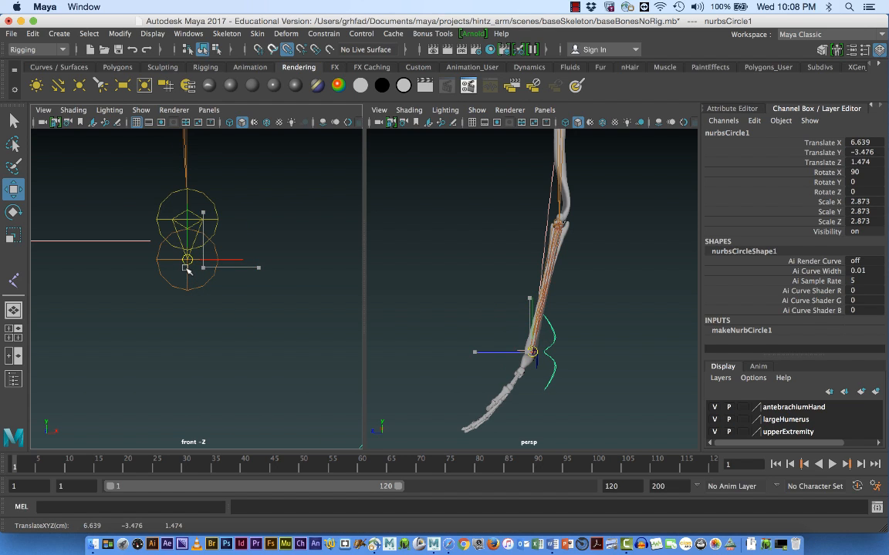
# - Move the star curve sideways away from the arm, to about Translate X 19.99
pyautogui.keyDown('alt'); pyautogui.moveTo(305, 352); pyautogui.dragTo(157, 331, button='right'); pyautogui.keyUp('alt')
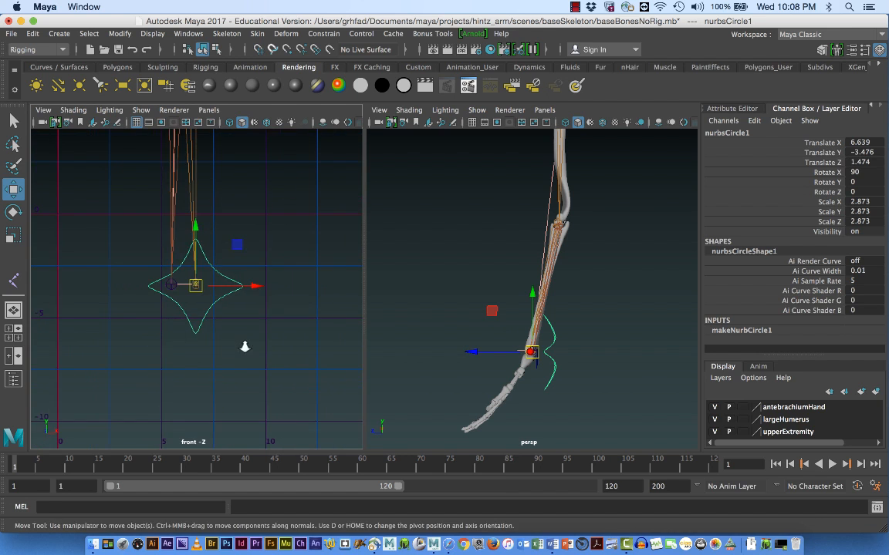
pyautogui.keyDown('alt'); pyautogui.moveTo(244, 347); pyautogui.dragTo(131, 342, button='right'); pyautogui.keyUp('alt')
pyautogui.keyDown('alt'); pyautogui.moveTo(207, 348); pyautogui.dragTo(120, 345, button='right'); pyautogui.keyUp('alt')
pyautogui.keyDown('alt'); pyautogui.moveTo(249, 349); pyautogui.dragTo(190, 360, button='middle'); pyautogui.keyUp('alt')
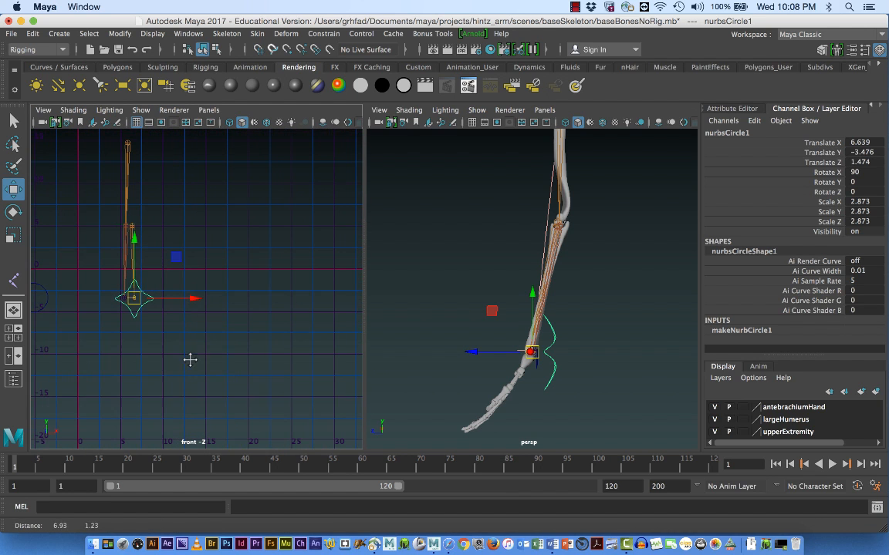
pyautogui.moveTo(197, 301); pyautogui.dragTo(313, 303)
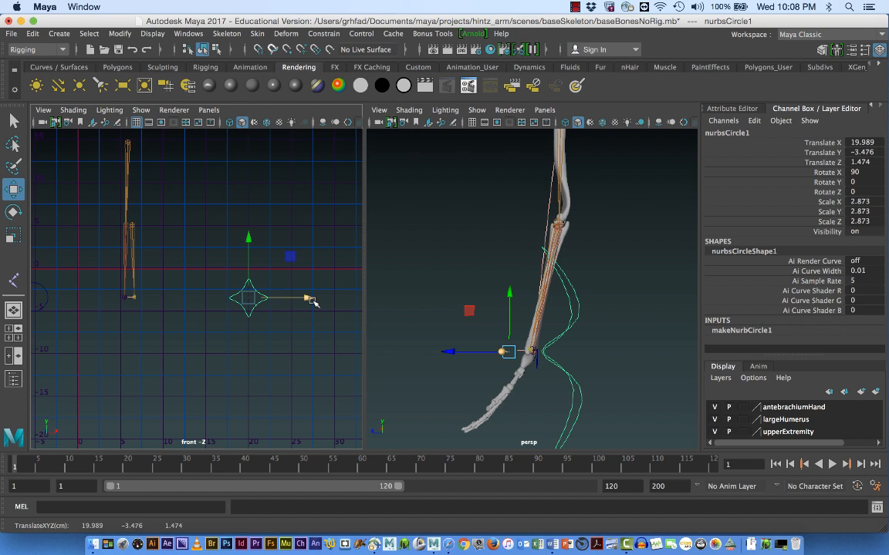
# - Try to snap the star curve's pivot to the wrist joint, and undo the misplaced pivot
pyautogui.press('v')
pyautogui.press('d')
pyautogui.press('v')
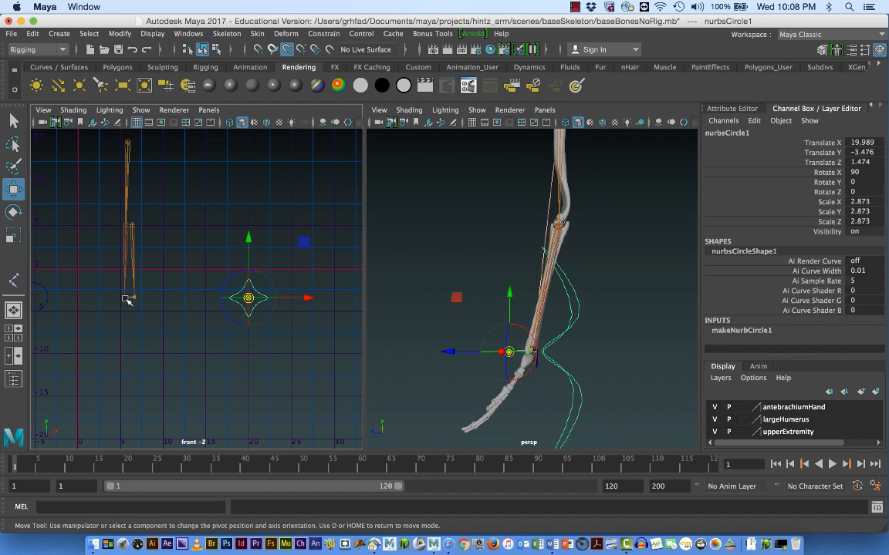
pyautogui.scroll(2, 137, 301)
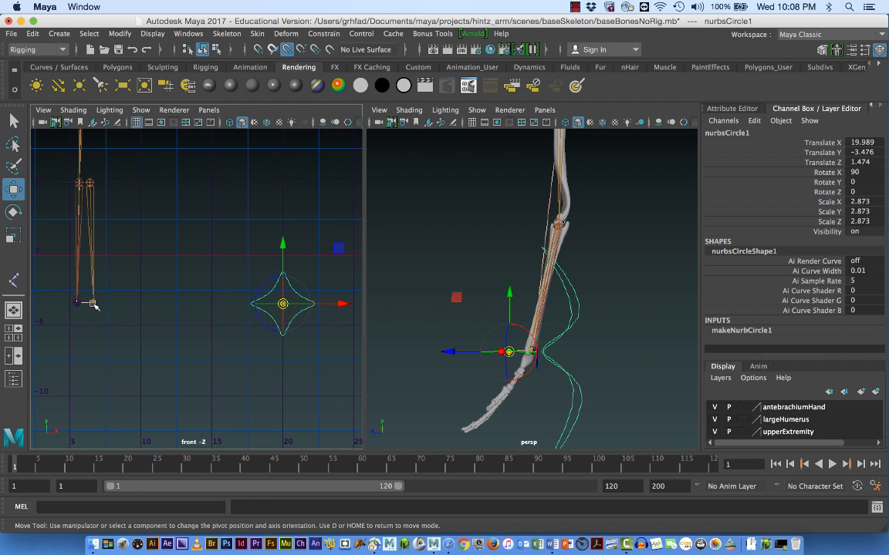
pyautogui.scroll(3, 93, 304)
pyautogui.moveTo(95, 310); pyautogui.dragTo(176, 313, button='middle')
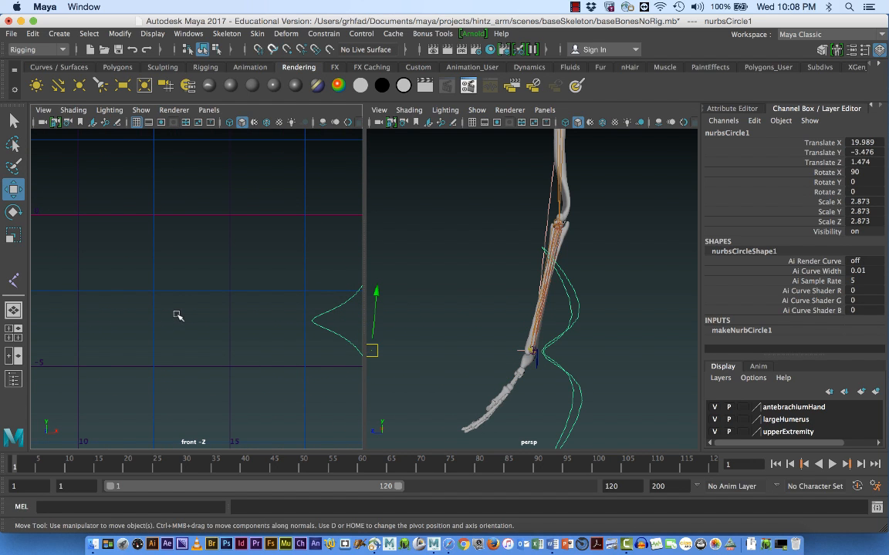
pyautogui.hotkey('ctrl', 'z')
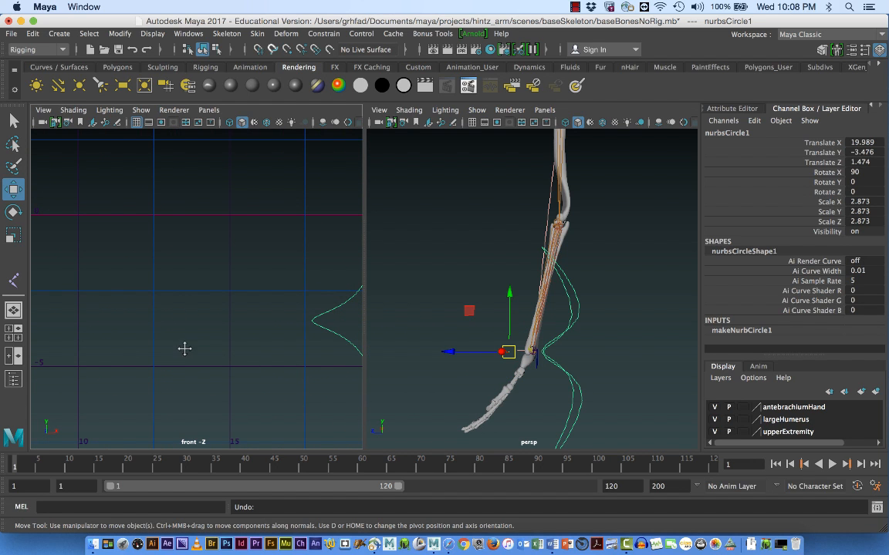
# - Snap the star curve's pivot onto the wrist joint while the curve itself stays beside the hand
pyautogui.keyDown('alt'); pyautogui.moveTo(184, 349); pyautogui.dragTo(312, 348, button='middle'); pyautogui.keyUp('alt')
pyautogui.press('v')
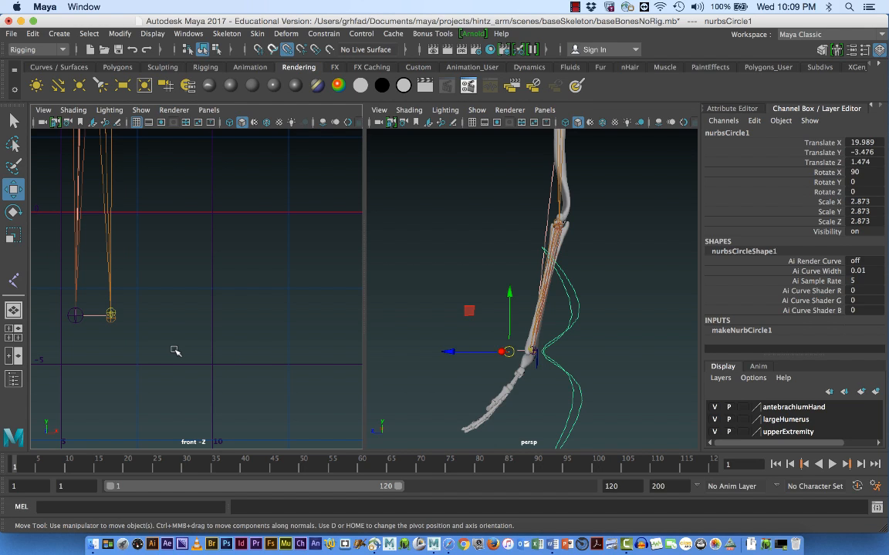
pyautogui.press('d')
pyautogui.press('v')
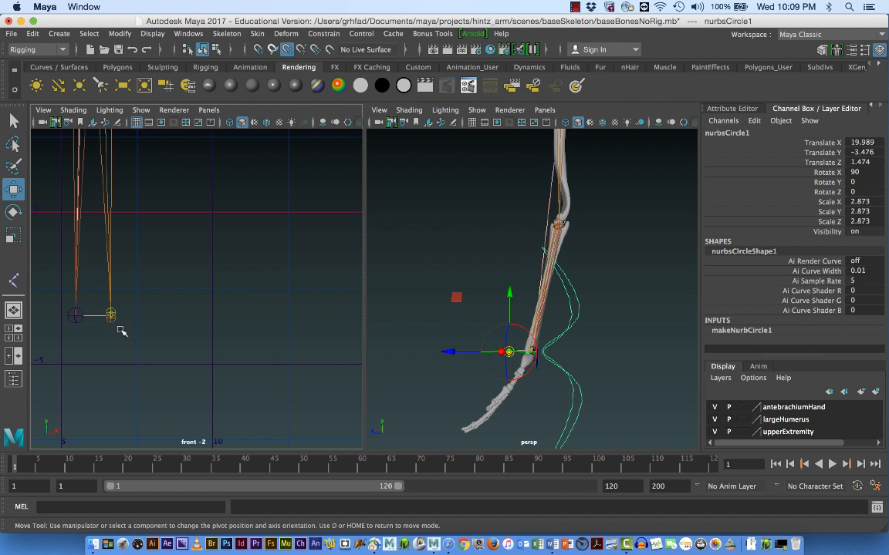
pyautogui.moveTo(112, 322); pyautogui.dragTo(114, 321, button='middle')
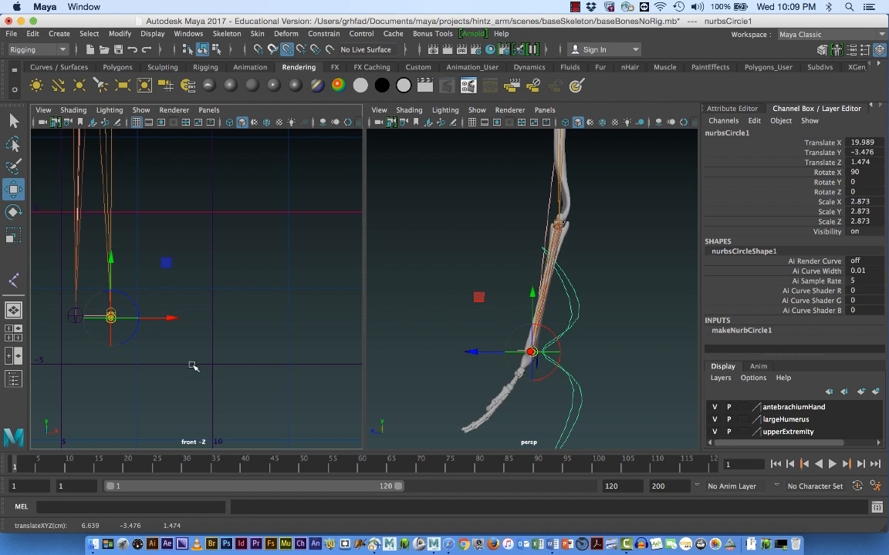
# - Show polygons again in the front view, with the hand bones and the star curve in frame
pyautogui.scroll(-6, 185, 369)
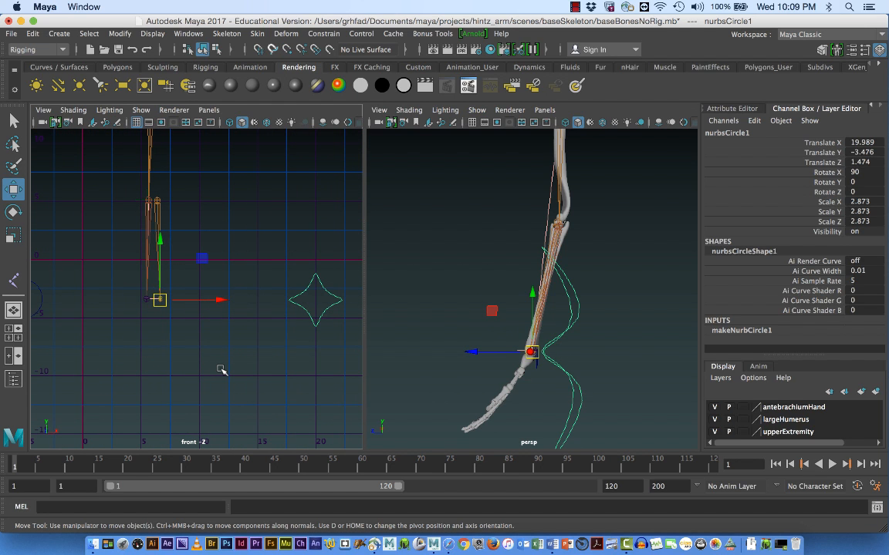
pyautogui.click(148, 112)
pyautogui.click(167, 122)
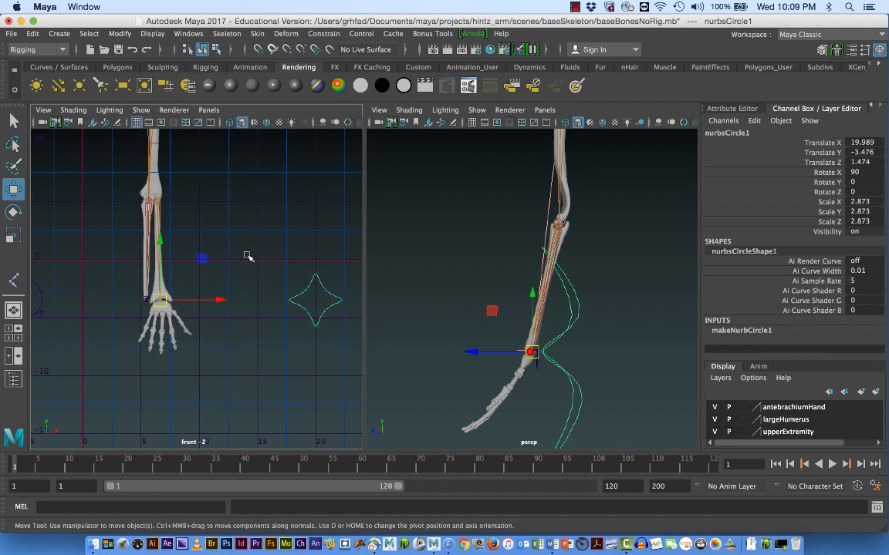
pyautogui.scroll(-3, 246, 338)
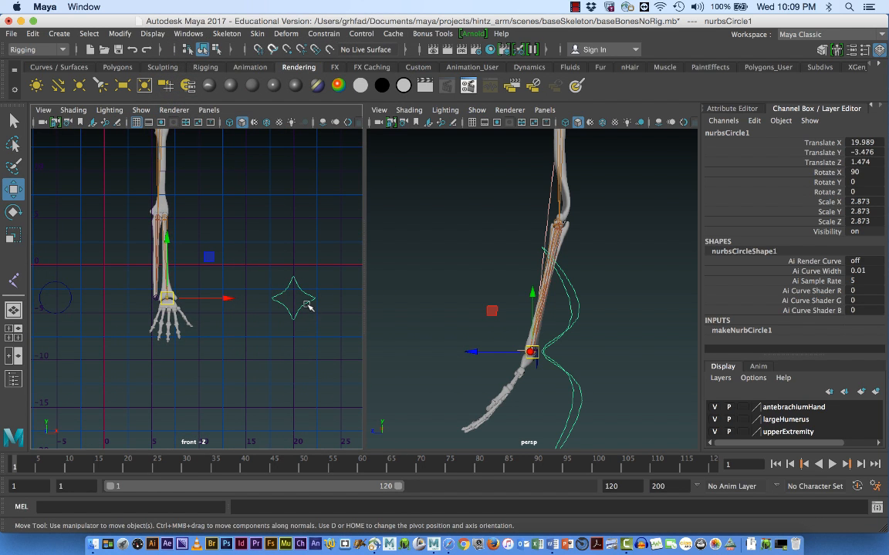
# - Delete the star curve's history and freeze its transformations
pyautogui.click(32, 34)
pyautogui.moveTo(69, 179)
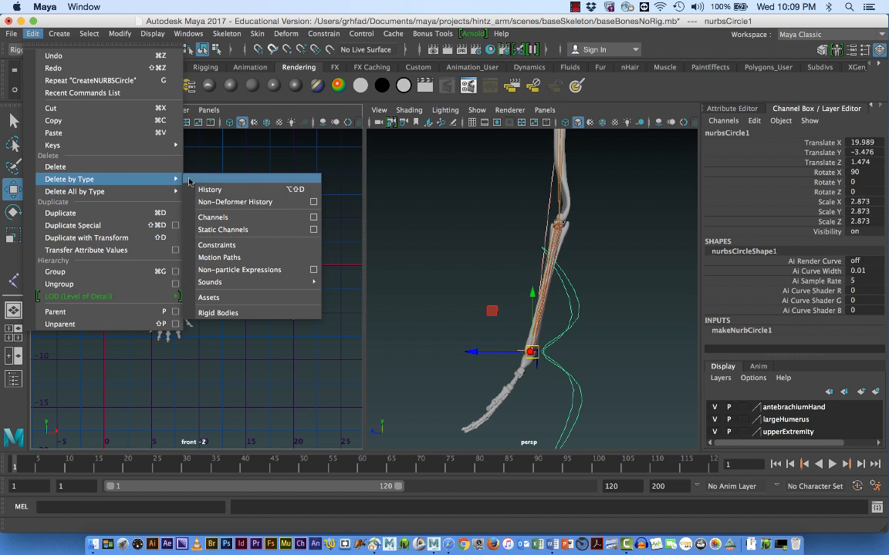
pyautogui.click(220, 191)
pyautogui.click(120, 34)
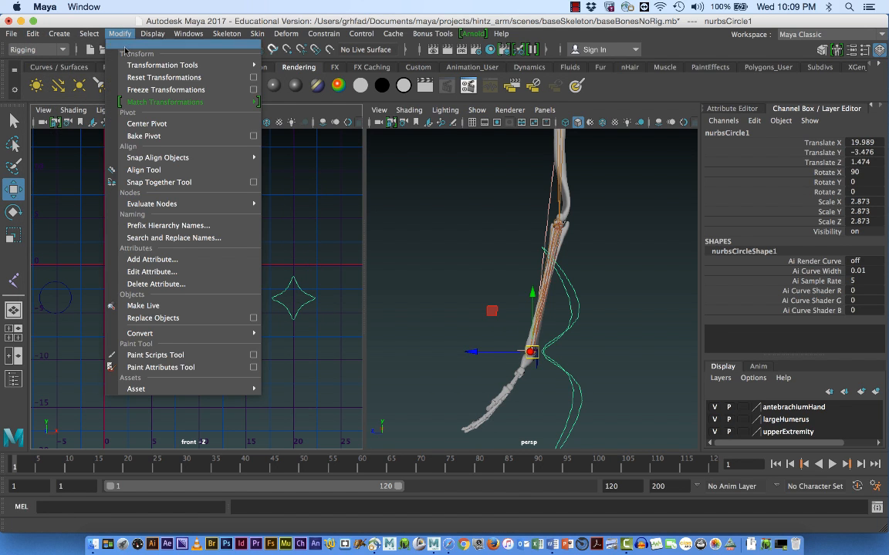
pyautogui.click(135, 90)
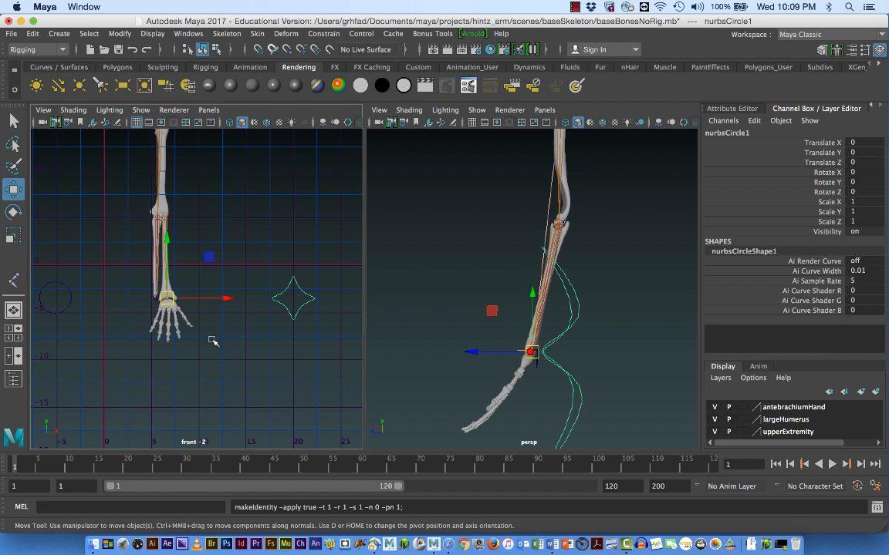
# - Reselect the star curve and open the Outliner with the radius joint chain expanded down to the wrist joint
pyautogui.click(300, 335)
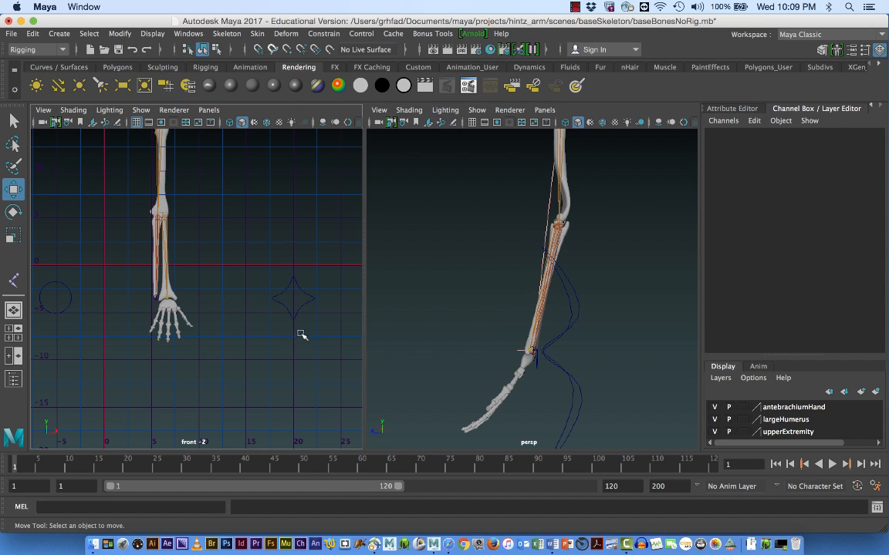
pyautogui.click(307, 305)
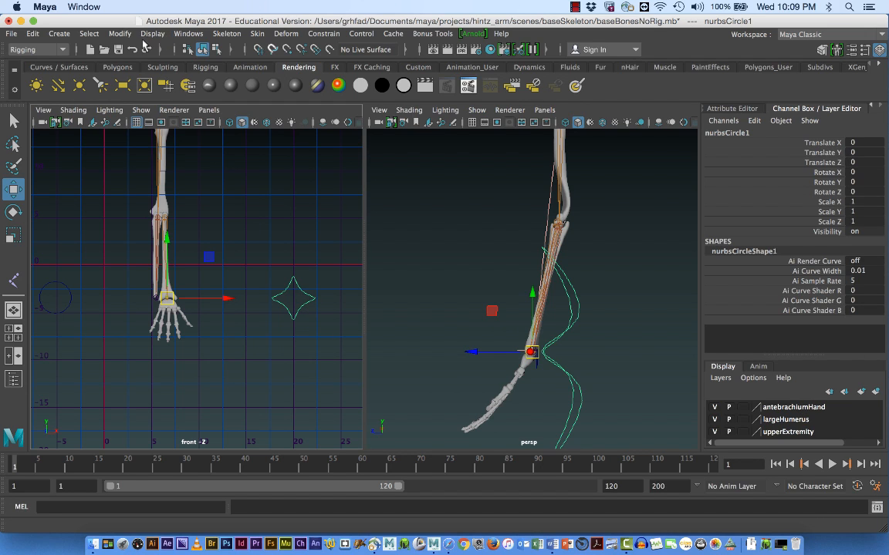
pyautogui.click(188, 33)
pyautogui.click(197, 151)
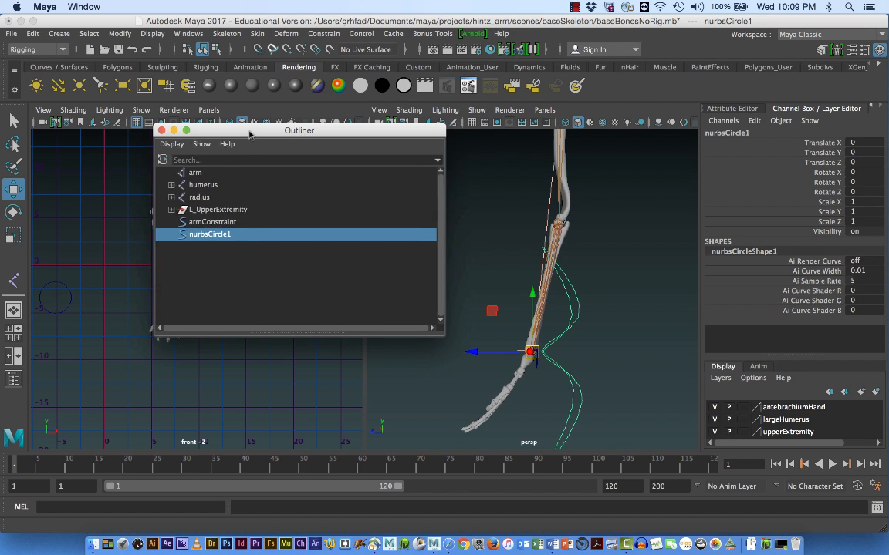
pyautogui.moveTo(249, 135); pyautogui.dragTo(126, 15)
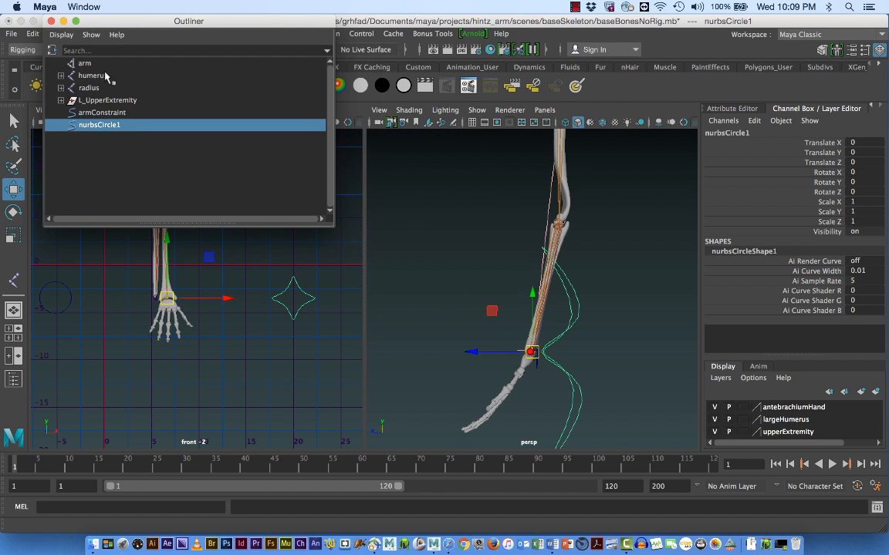
pyautogui.click(61, 76)
pyautogui.click(61, 75)
pyautogui.click(61, 88)
pyautogui.click(68, 100)
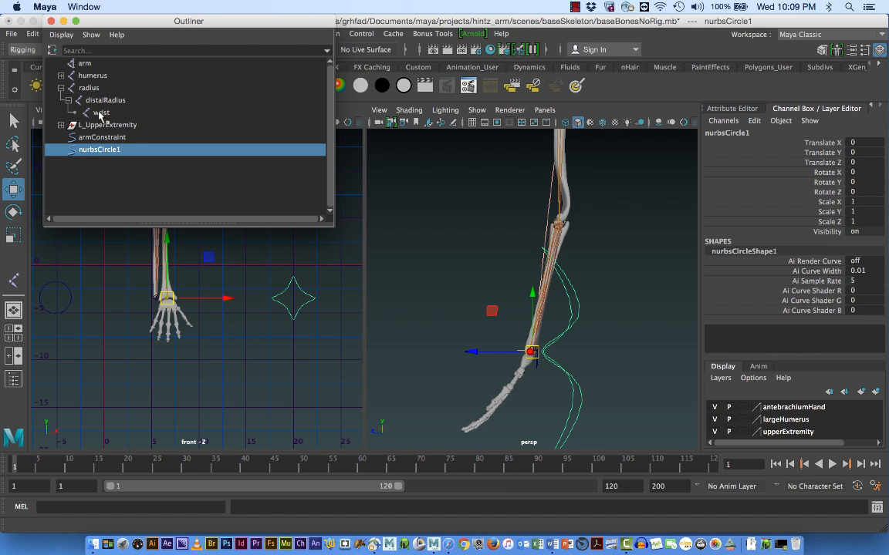
# - Orient-constrain the wrist joint to the star curve, with the curve as the driving object
pyautogui.click(100, 113)
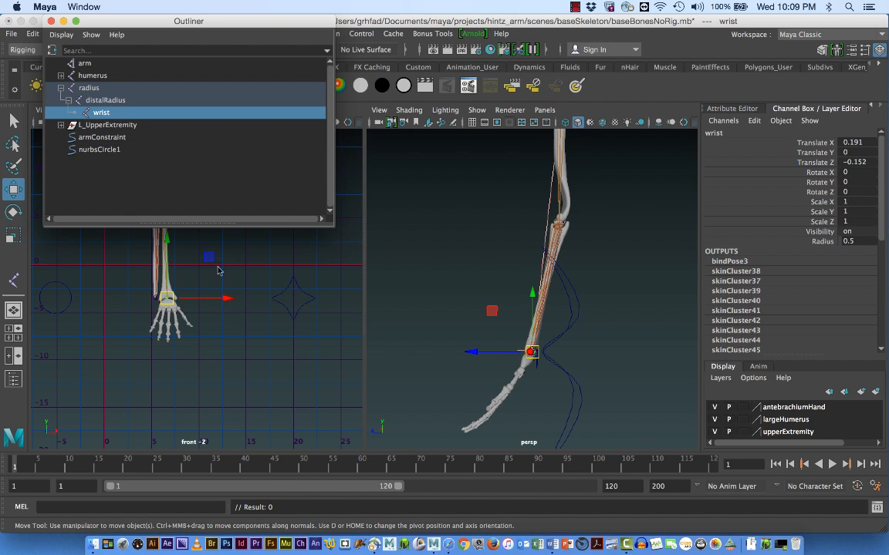
pyautogui.click(282, 307)
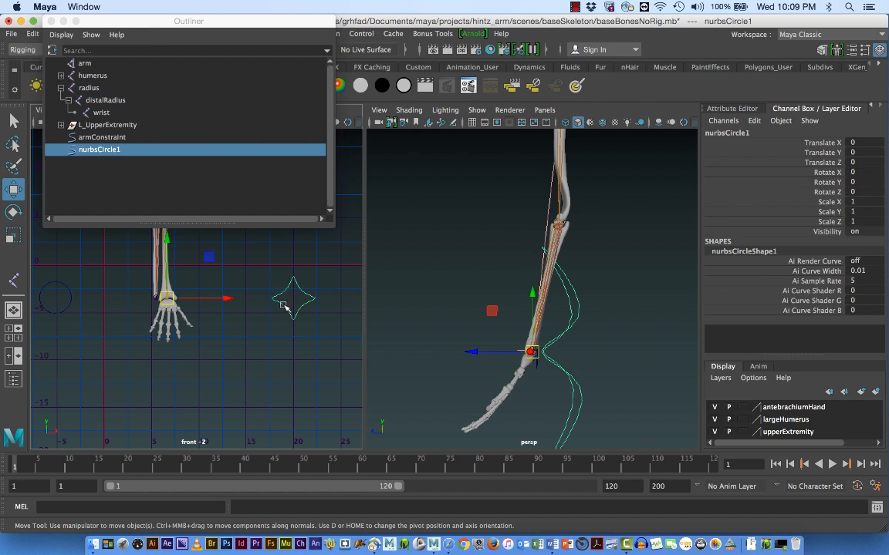
pyautogui.keyDown('ctrl'); pyautogui.click(105, 115); pyautogui.keyUp('ctrl')
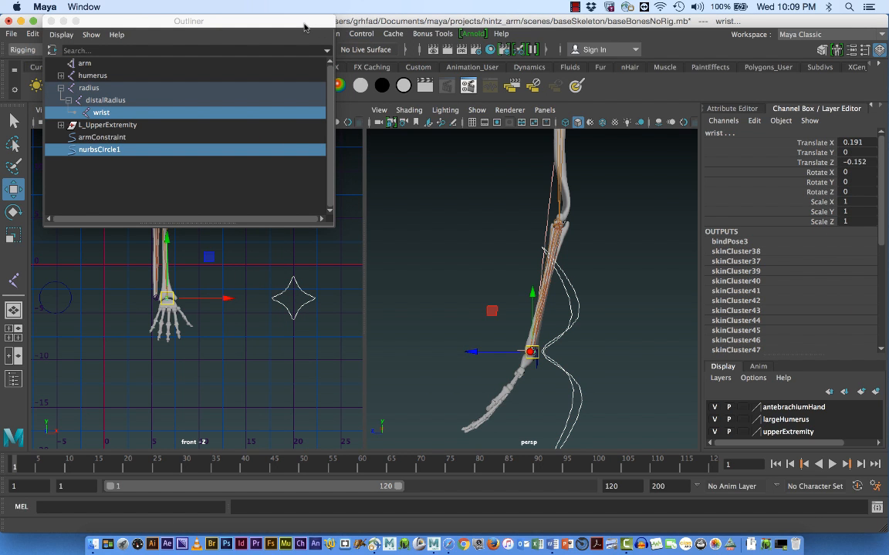
pyautogui.moveTo(302, 24); pyautogui.dragTo(619, 26)
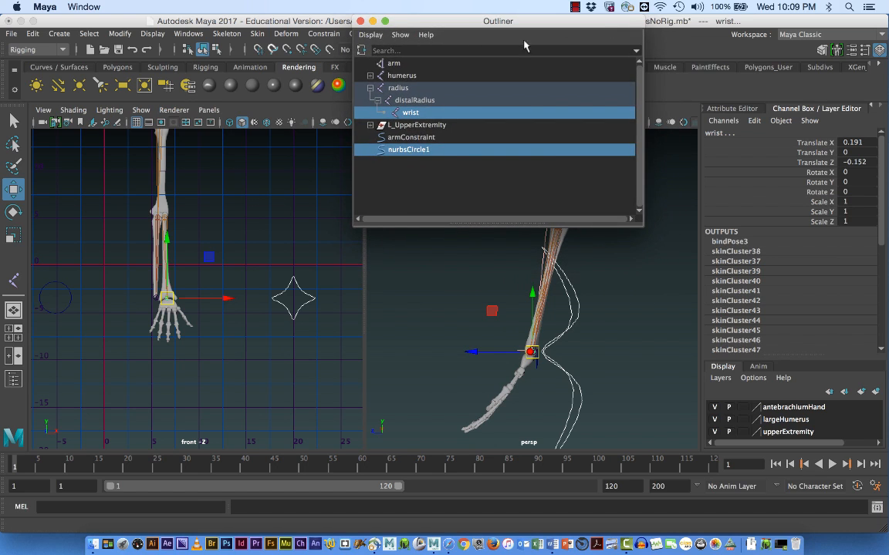
pyautogui.click(324, 34)
pyautogui.click(329, 90)
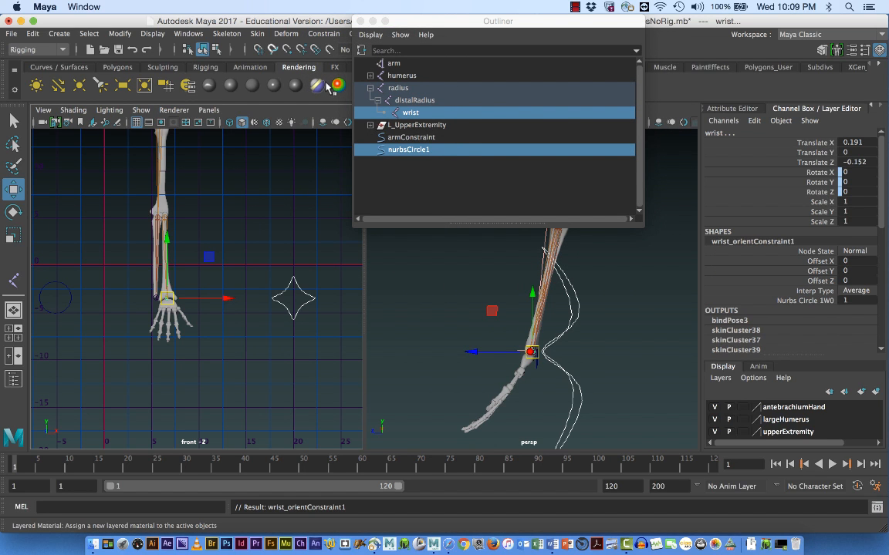
# - Try rotating the wrist joint and star curve together about X, and undo the rotation
pyautogui.press('e')
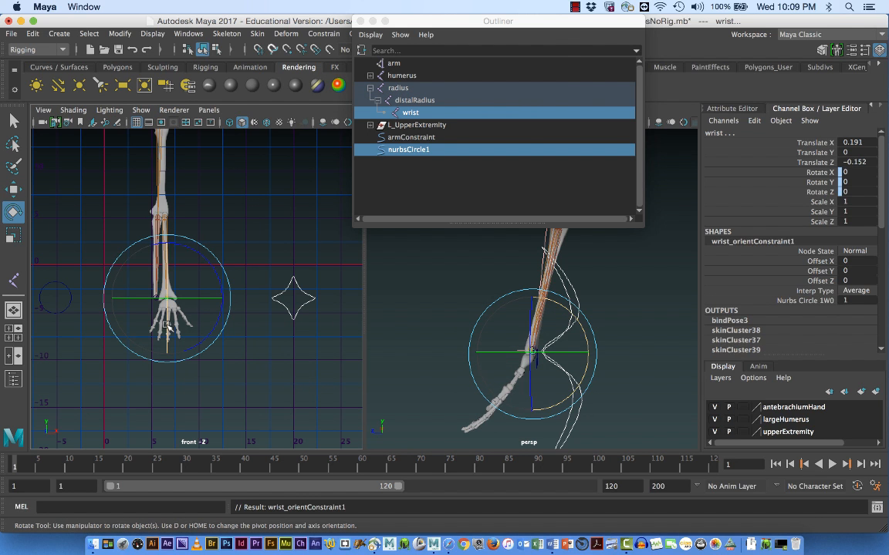
pyautogui.moveTo(164, 296); pyautogui.dragTo(182, 317)
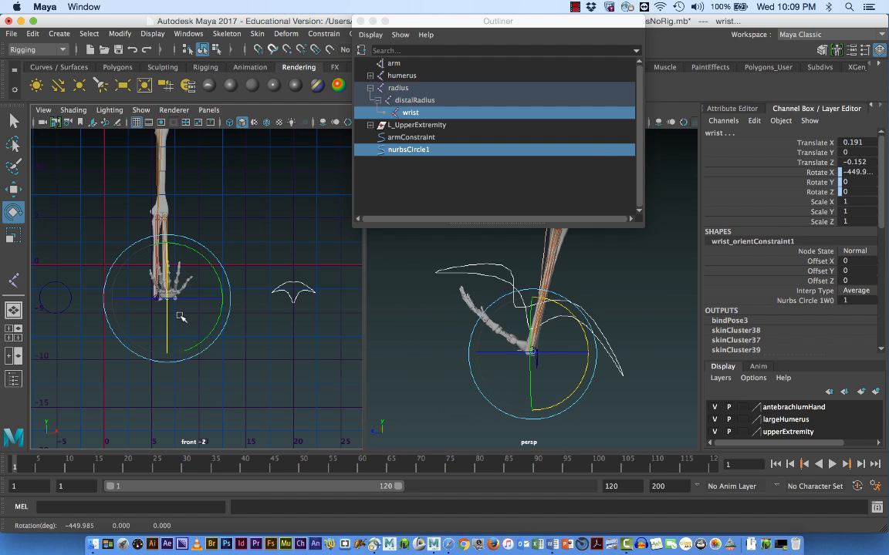
pyautogui.hotkey('ctrl', 'z')
# - Test the wrist by rotating only the star curve to about -20 degrees in X, and reset its Rotate X to 0
pyautogui.click(305, 355)
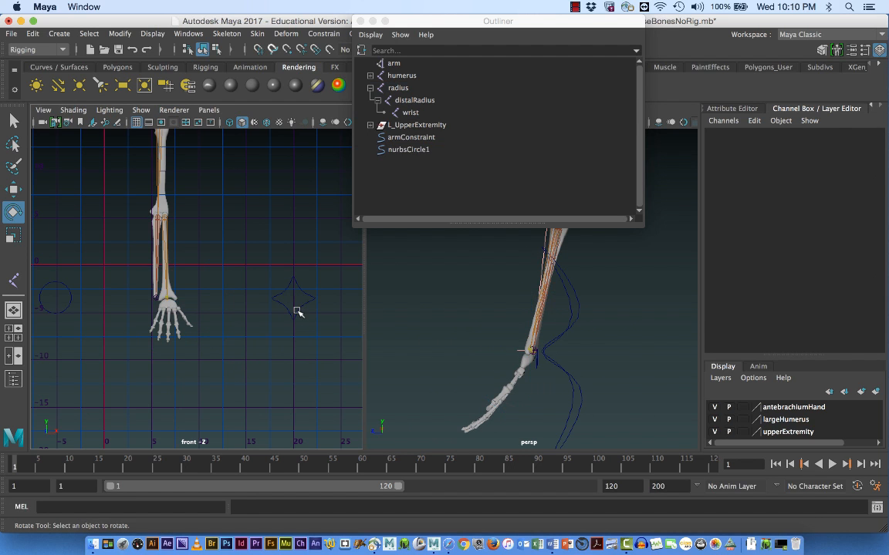
pyautogui.click(297, 311)
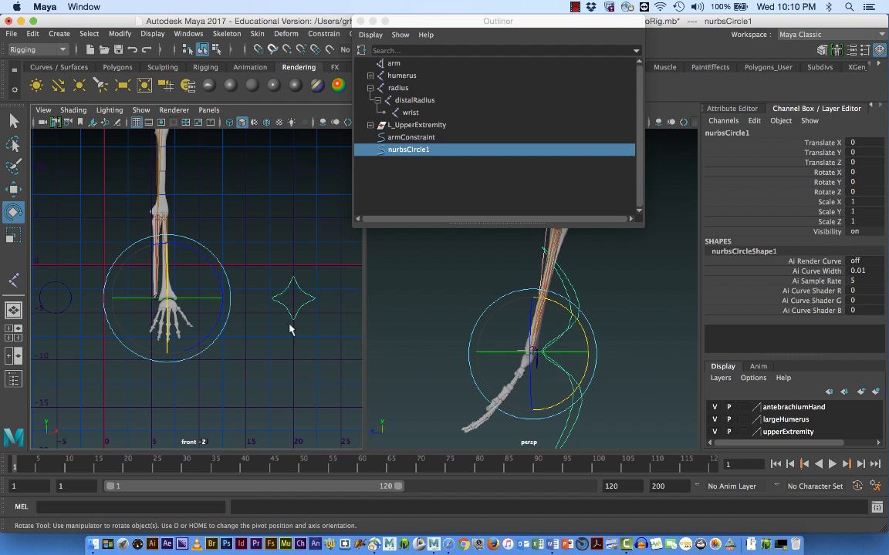
pyautogui.moveTo(548, 409); pyautogui.dragTo(528, 421)
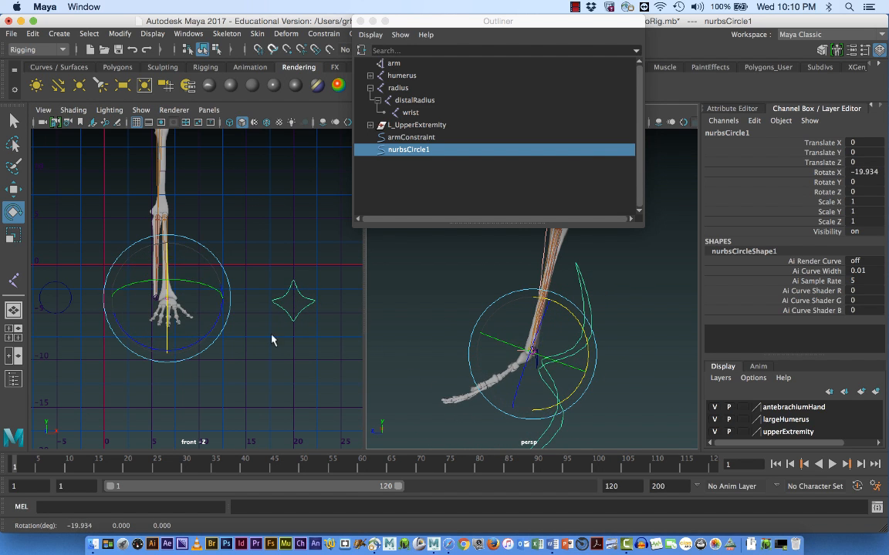
pyautogui.moveTo(212, 333); pyautogui.dragTo(208, 334)
pyautogui.hotkey('ctrl', 'z')
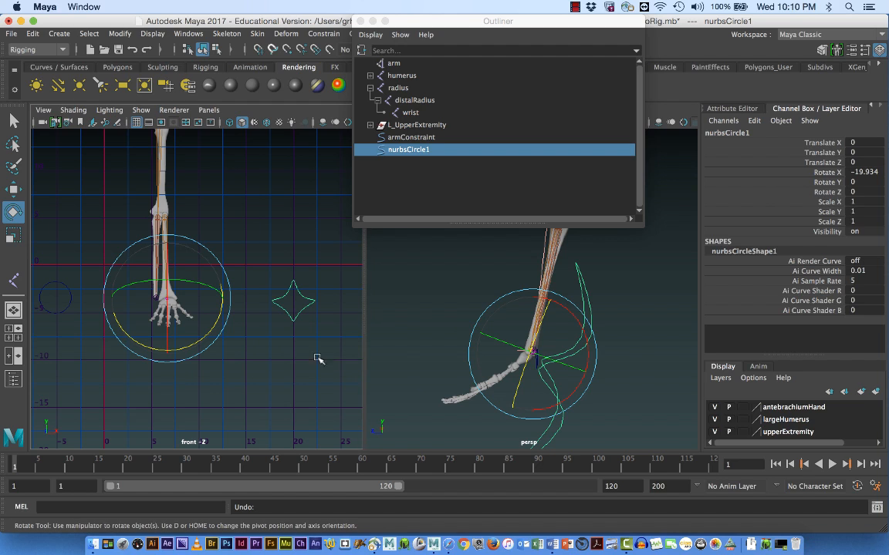
pyautogui.doubleClick(865, 173)
pyautogui.write('0')
pyautogui.press('Return')
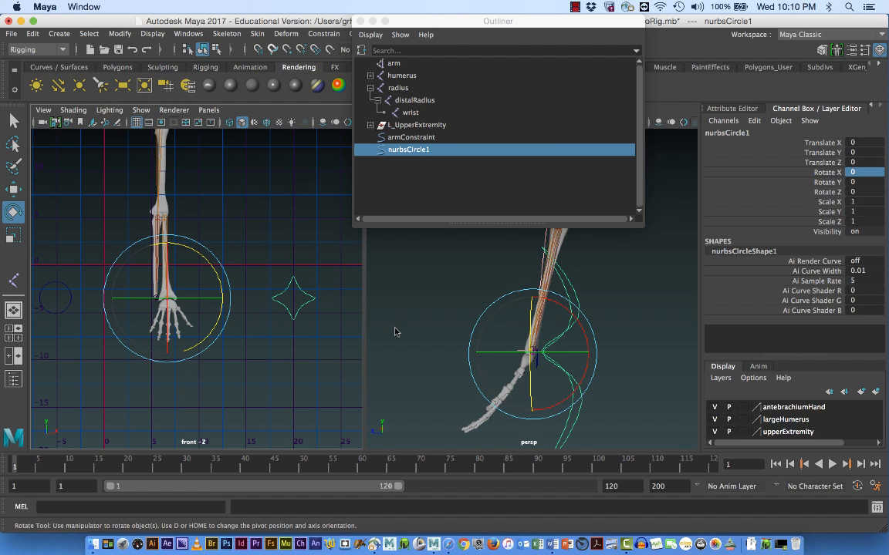
# - Rename the star curve nurbsCircle1 as wristConstraint and clear the selection
pyautogui.doubleClick(406, 150)
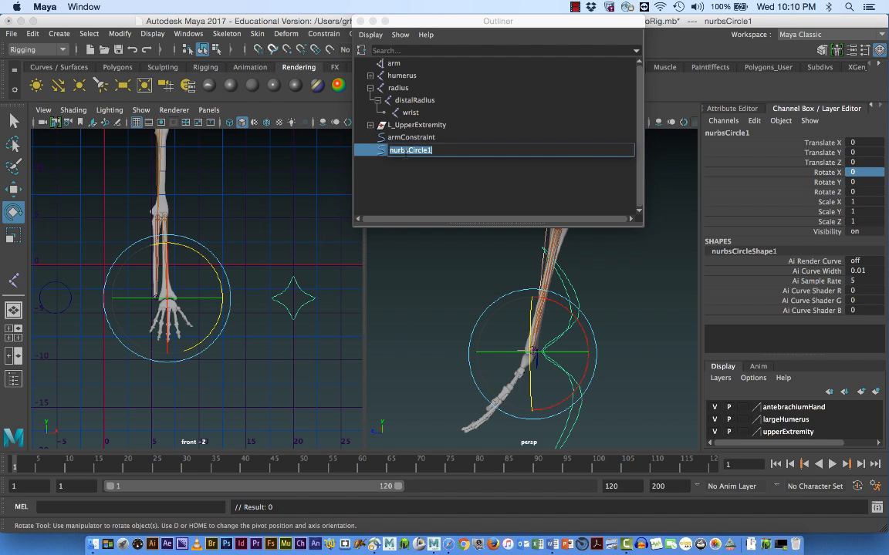
pyautogui.write('ha')
pyautogui.press('Return')
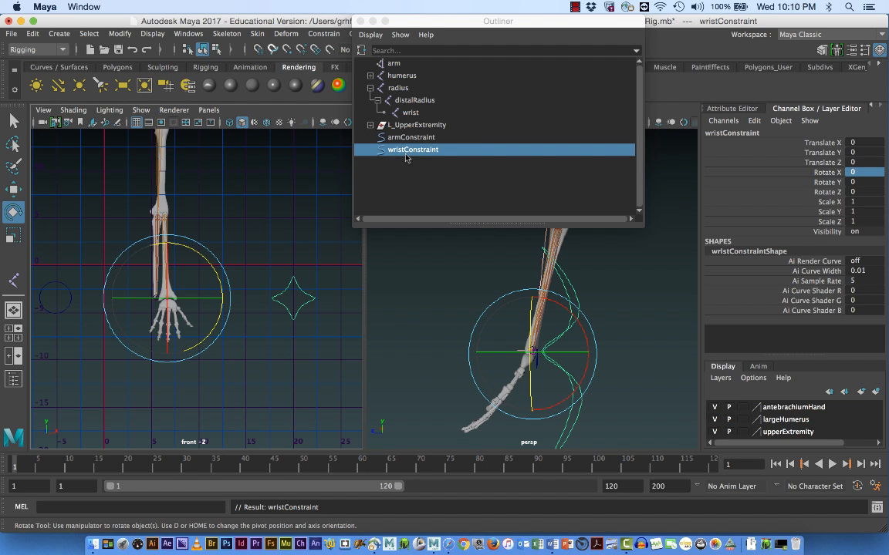
pyautogui.click(264, 356)
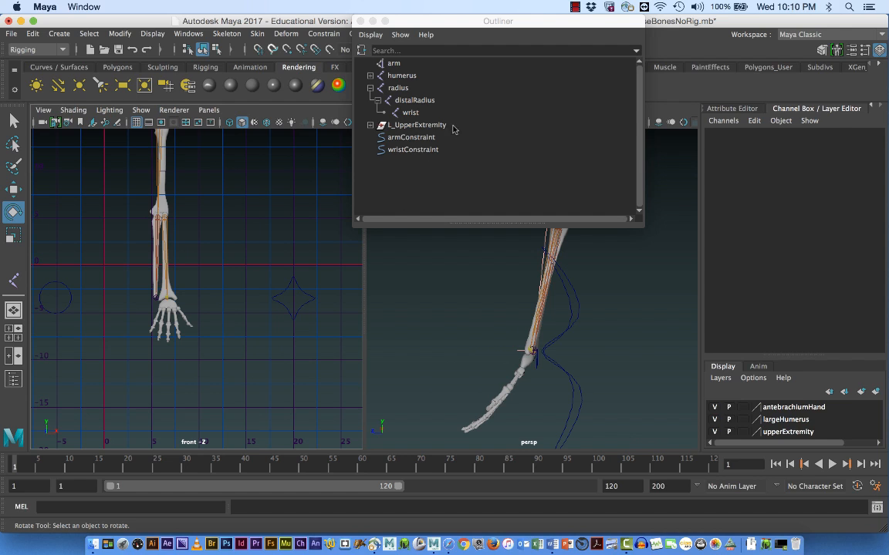
# - Parent the radius joint chain under the trochlearNotch joint of the humerus hierarchy and check its nested joints
pyautogui.click(398, 89)
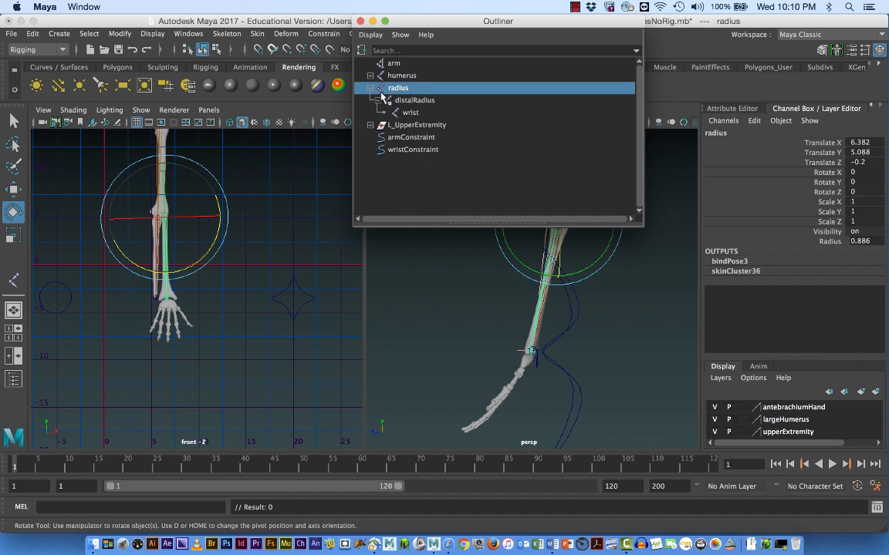
pyautogui.click(371, 88)
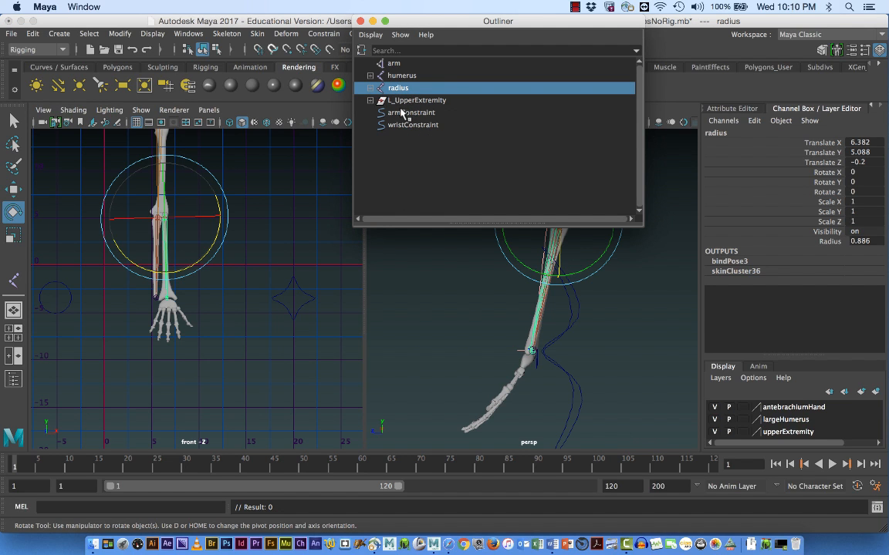
pyautogui.click(370, 76)
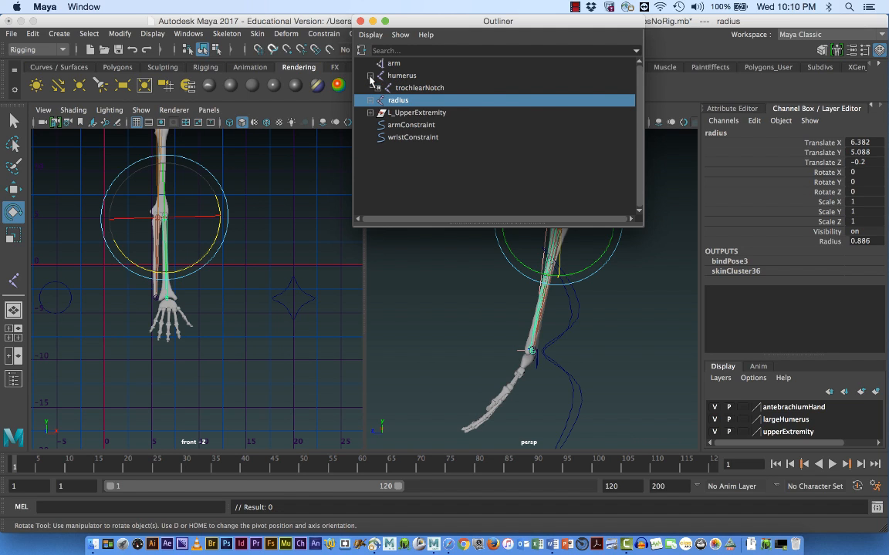
pyautogui.click(378, 88)
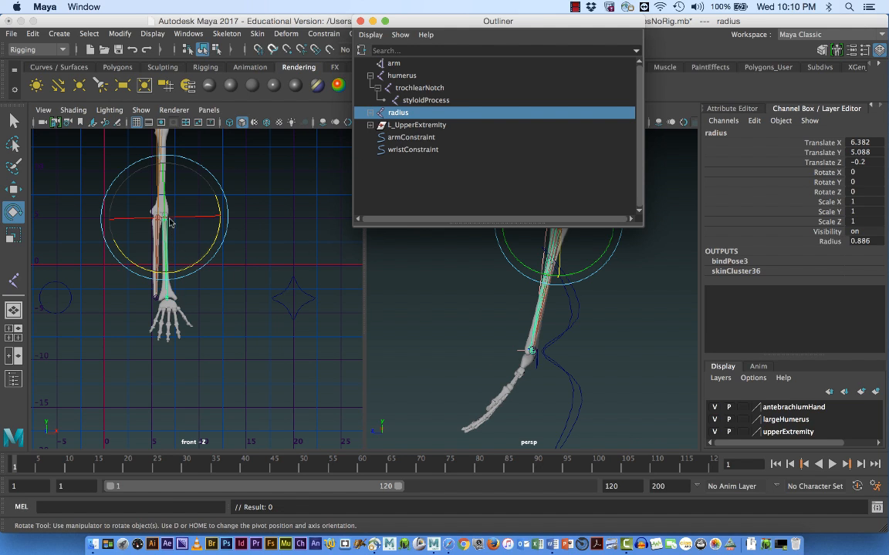
pyautogui.click(371, 114)
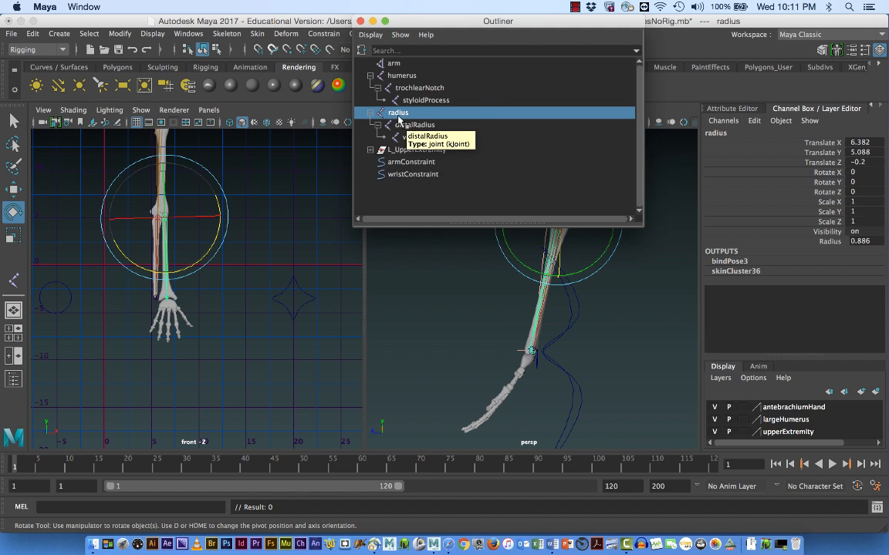
pyautogui.click(372, 114)
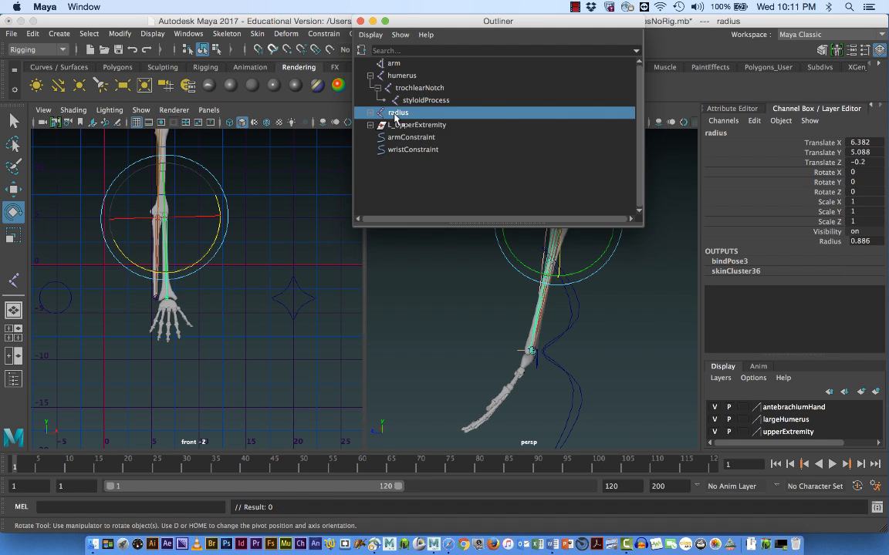
pyautogui.moveTo(395, 116); pyautogui.dragTo(409, 98)
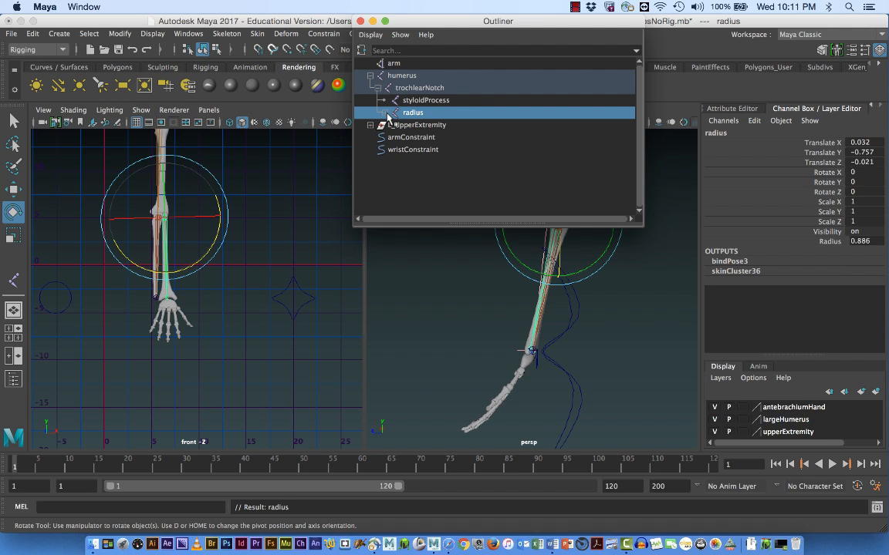
pyautogui.click(386, 113)
pyautogui.click(393, 126)
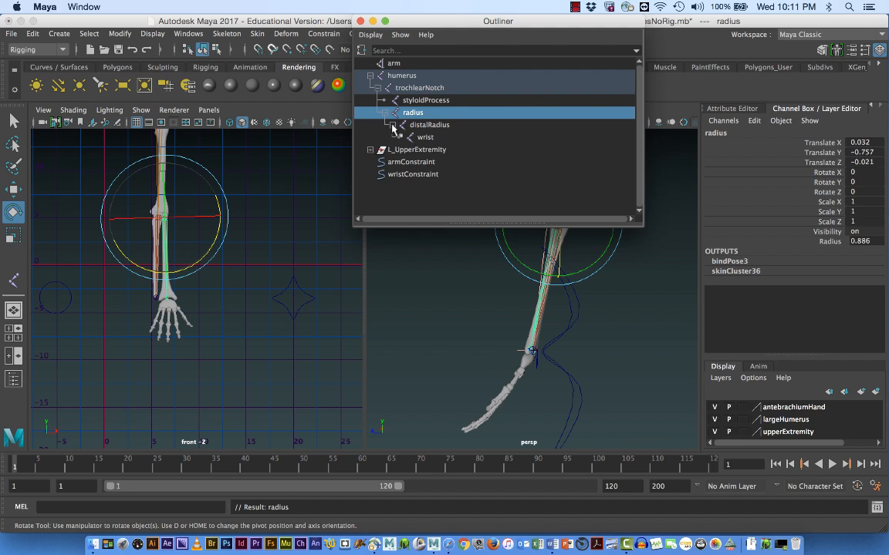
pyautogui.click(385, 113)
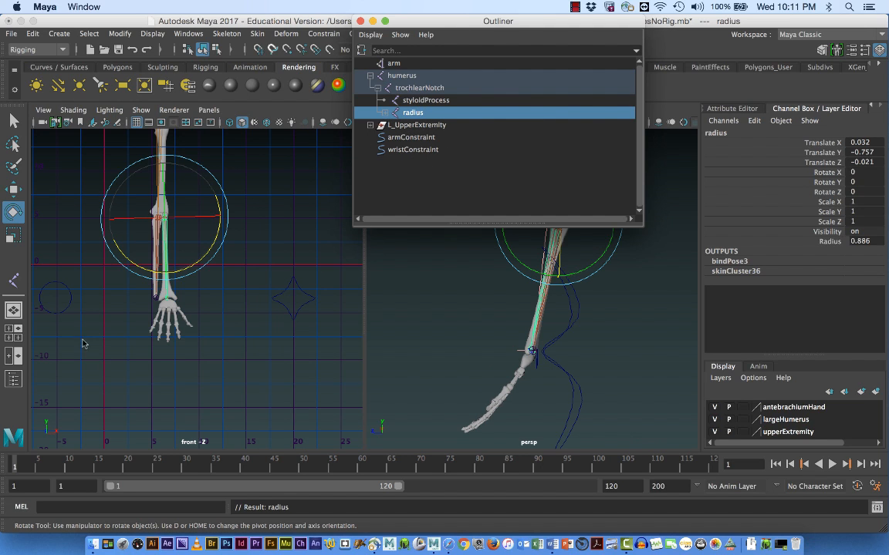
# - Raise the armConstraint circle to a Translate Y of about 14.27 to bend the arm at the elbow
pyautogui.click(69, 310)
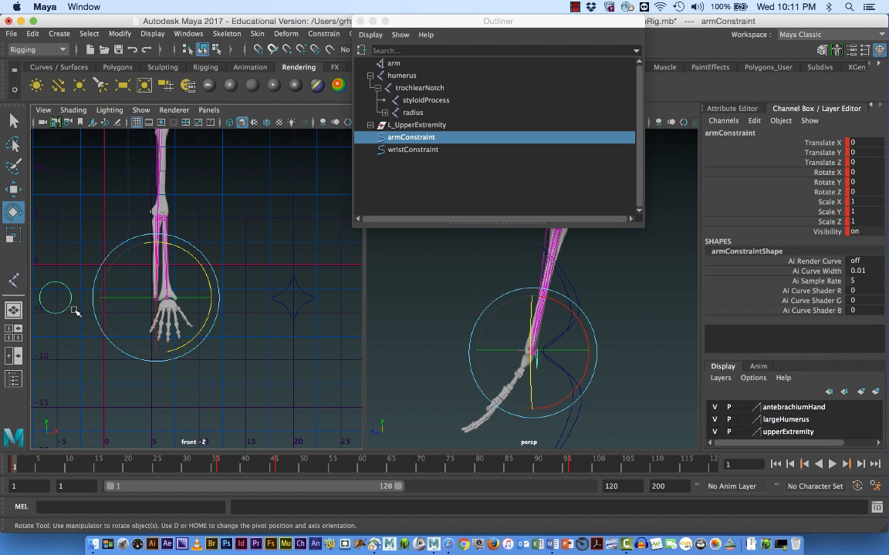
pyautogui.press('w')
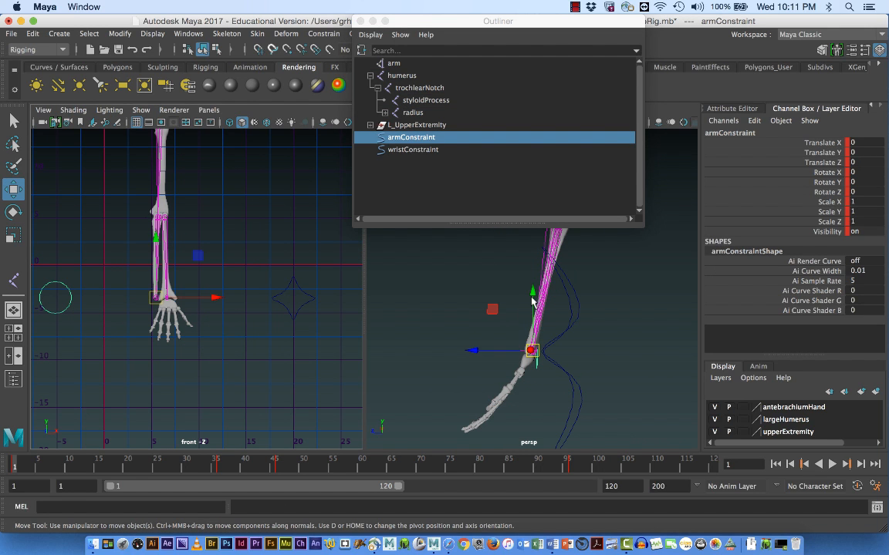
pyautogui.moveTo(532, 297); pyautogui.dragTo(552, 106)
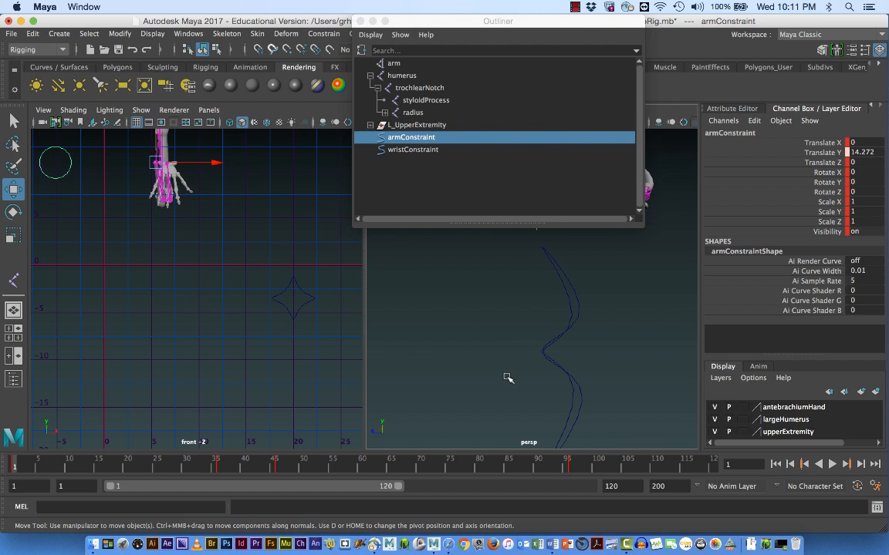
# - Rotate the wristConstraint star curve to about -61 degrees in X and move the Outliner clear of the viewports
pyautogui.click(567, 367)
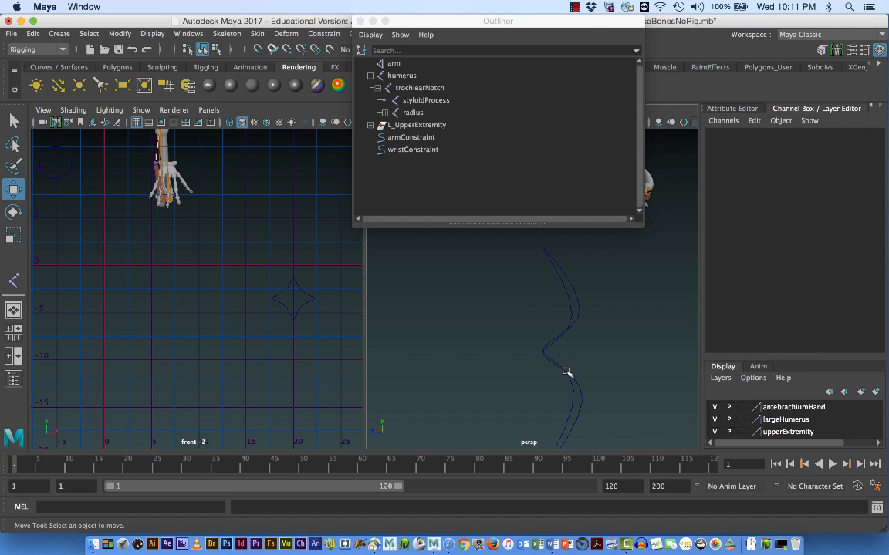
pyautogui.click(566, 372)
pyautogui.press('e')
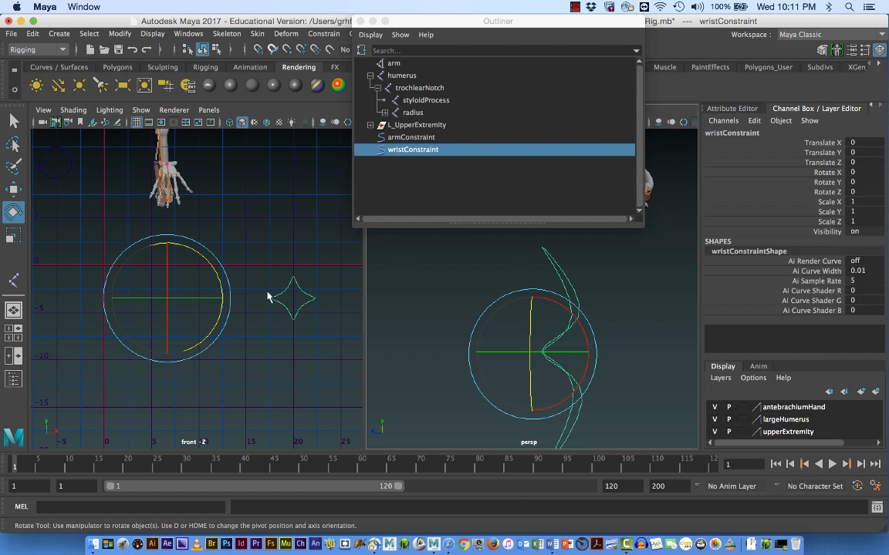
pyautogui.moveTo(165, 287); pyautogui.dragTo(171, 248)
pyautogui.moveTo(171, 243)
pyautogui.mouseDown()
pyautogui.moveTo(171, 254)
pyautogui.moveTo(170, 245)
pyautogui.mouseUp()
pyautogui.moveTo(399, 22); pyautogui.dragTo(813, 315)
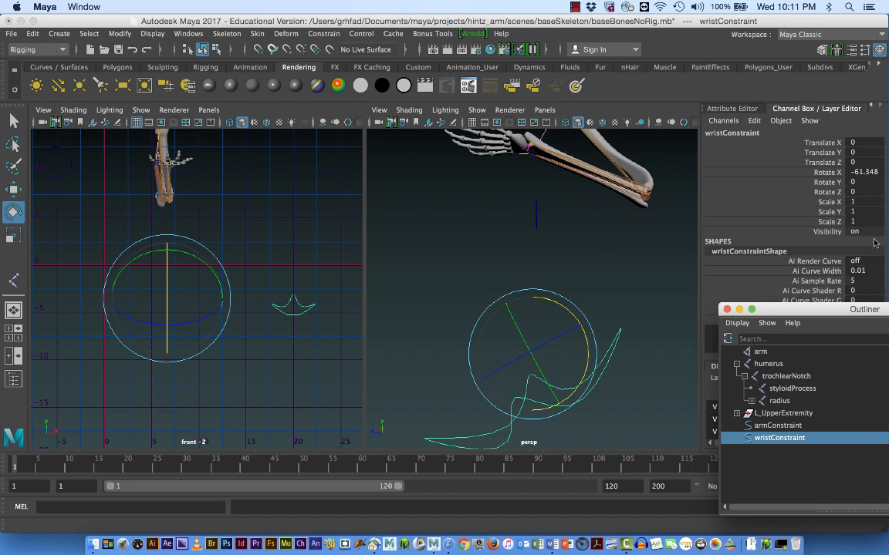
pyautogui.click(803, 377)
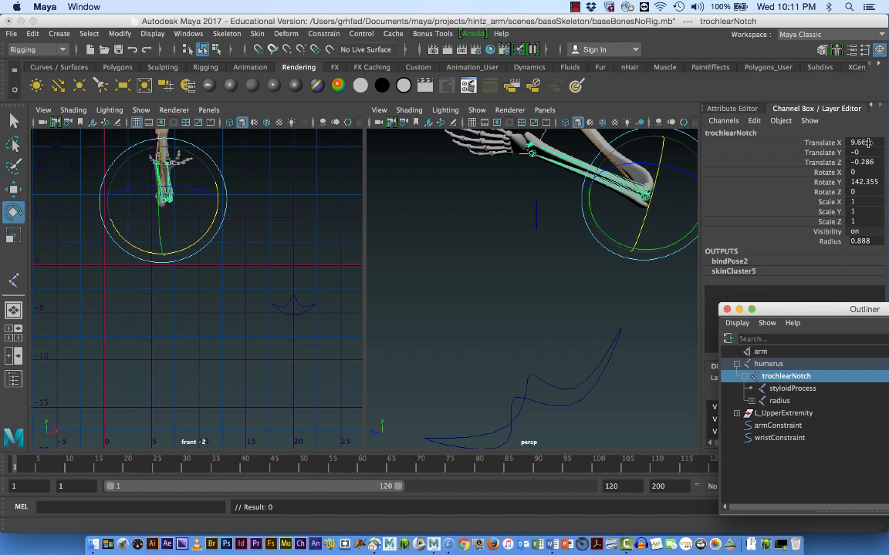
pyautogui.moveTo(869, 147); pyautogui.dragTo(873, 169)
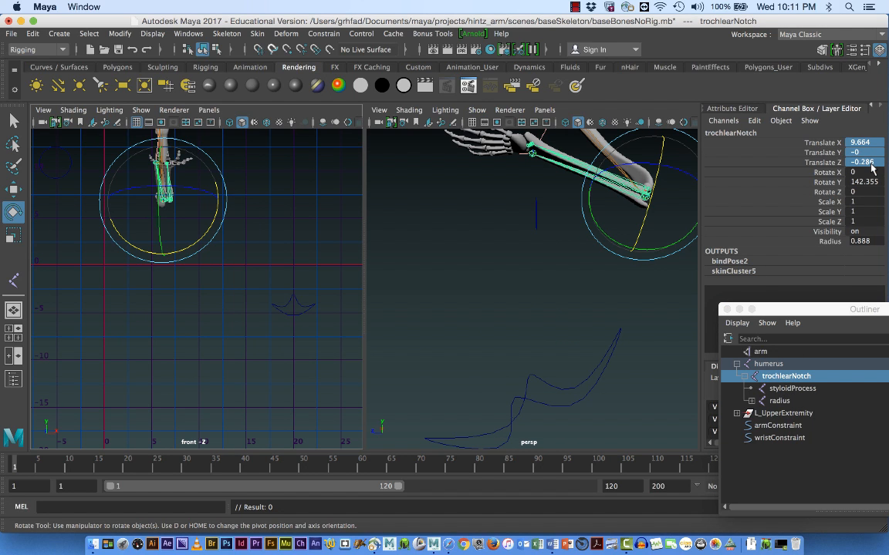
pyautogui.click(864, 162)
pyautogui.click(864, 183)
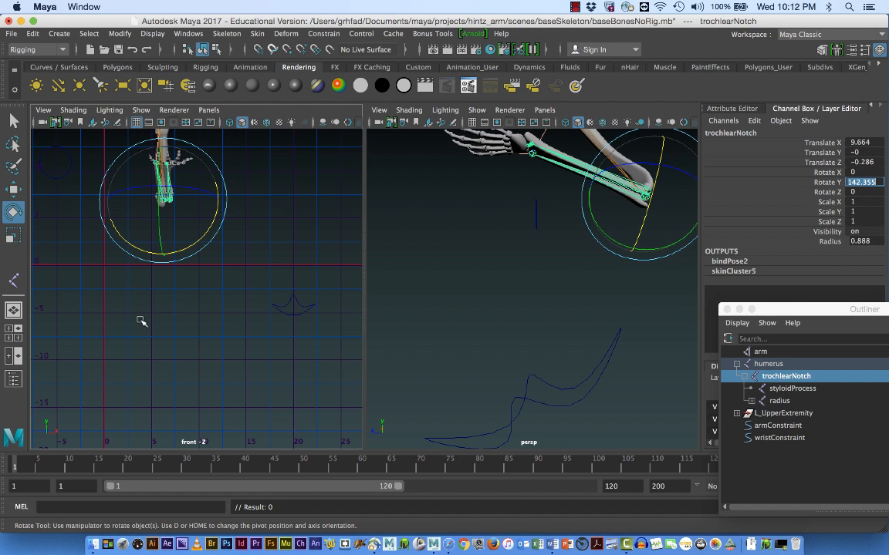
# - Set the armConstraint circle's Translate Y to 0 to straighten the arm
pyautogui.click(783, 425)
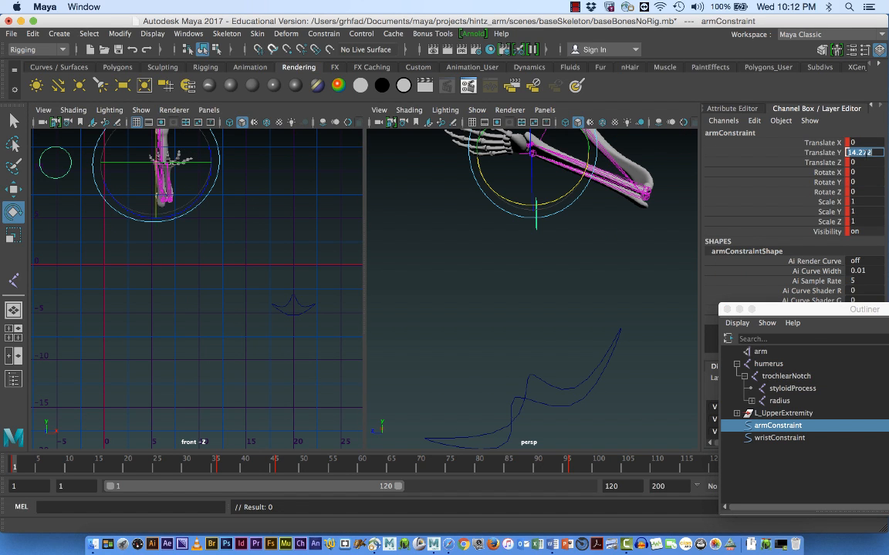
pyautogui.write('00')
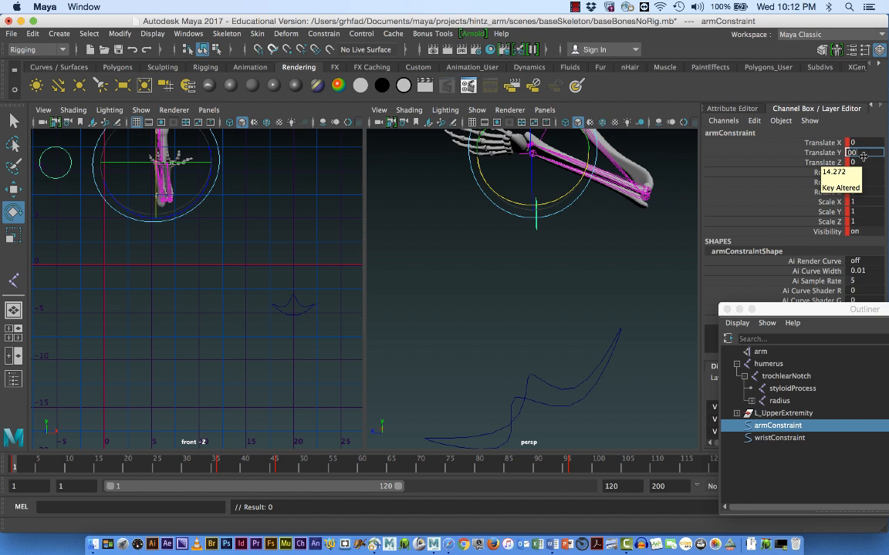
pyautogui.press('Return')
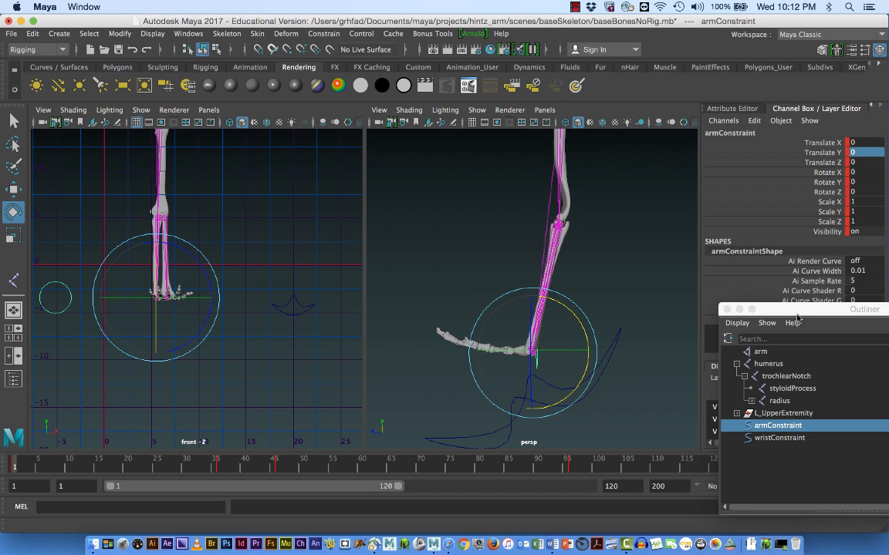
# - Select the wrist joint nested under radius and distalRadius, set its Rotate X to 0, and clear the selection
pyautogui.click(751, 401)
pyautogui.click(791, 425)
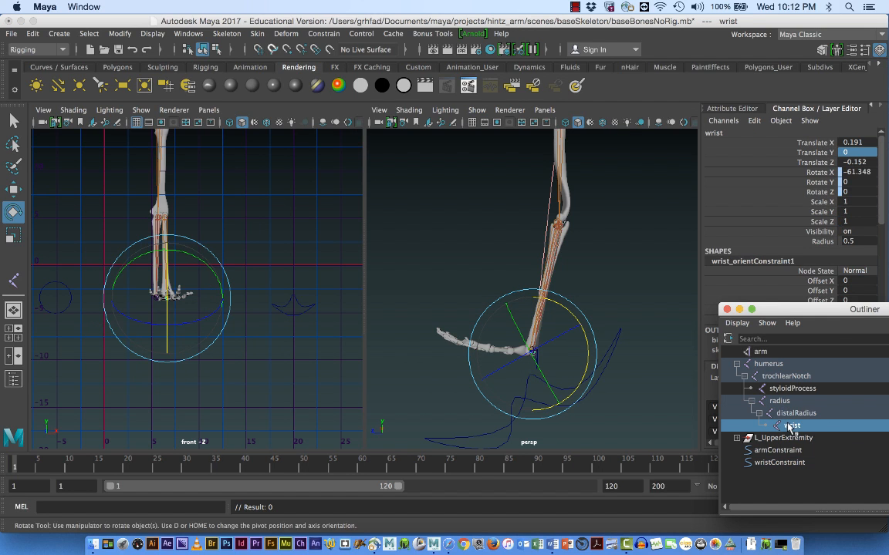
pyautogui.doubleClick(859, 172)
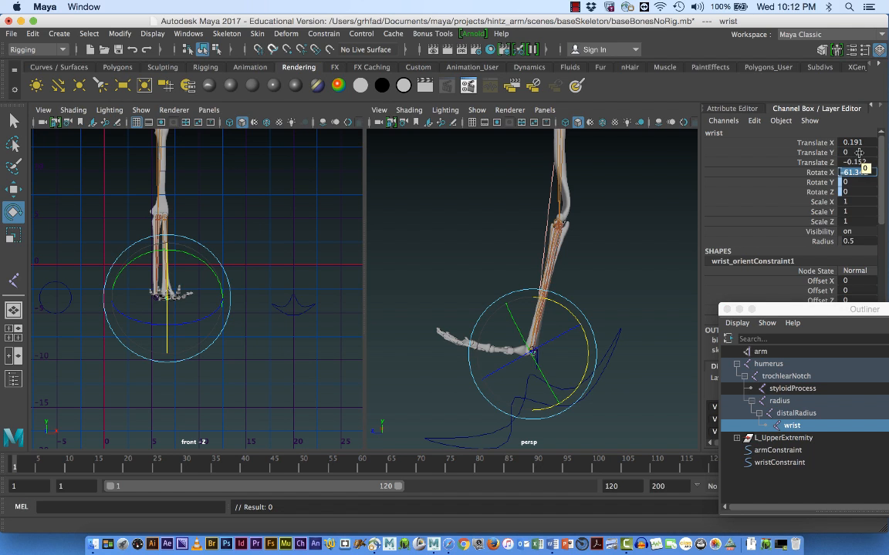
pyautogui.write('0')
pyautogui.press('Return')
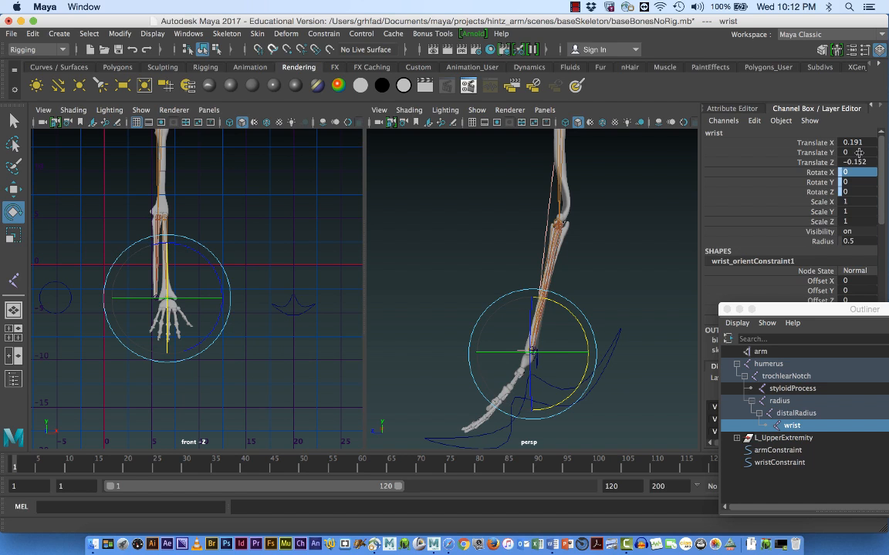
pyautogui.click(674, 317)
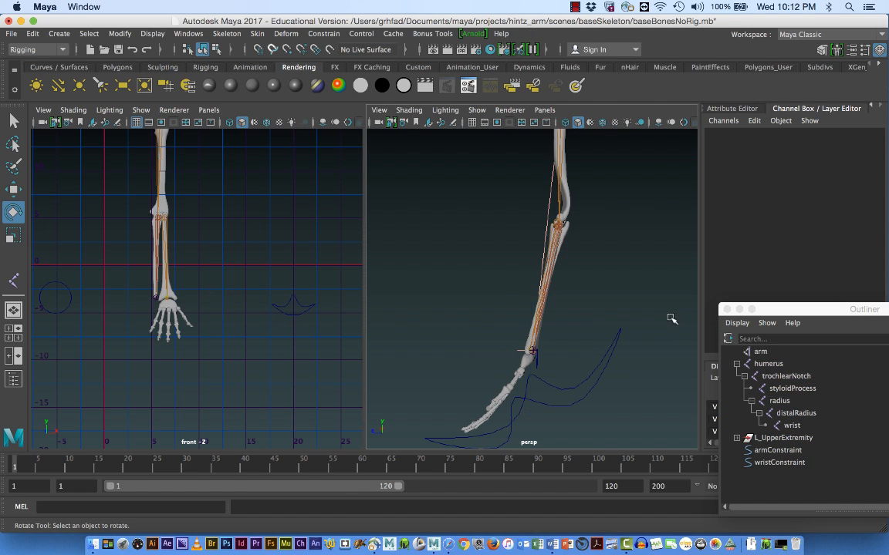
# - Set the wristConstraint star curve's Rotate X to 0 and deselect it
pyautogui.click(588, 399)
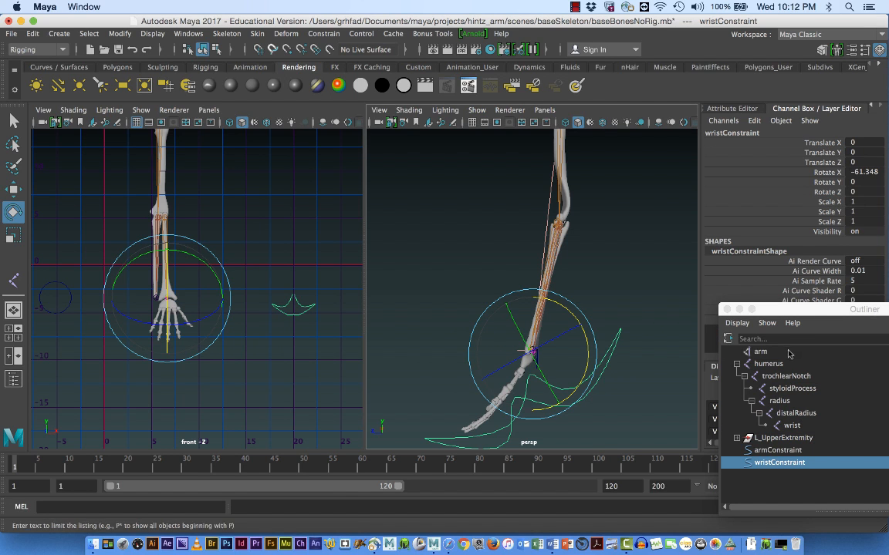
pyautogui.doubleClick(877, 173)
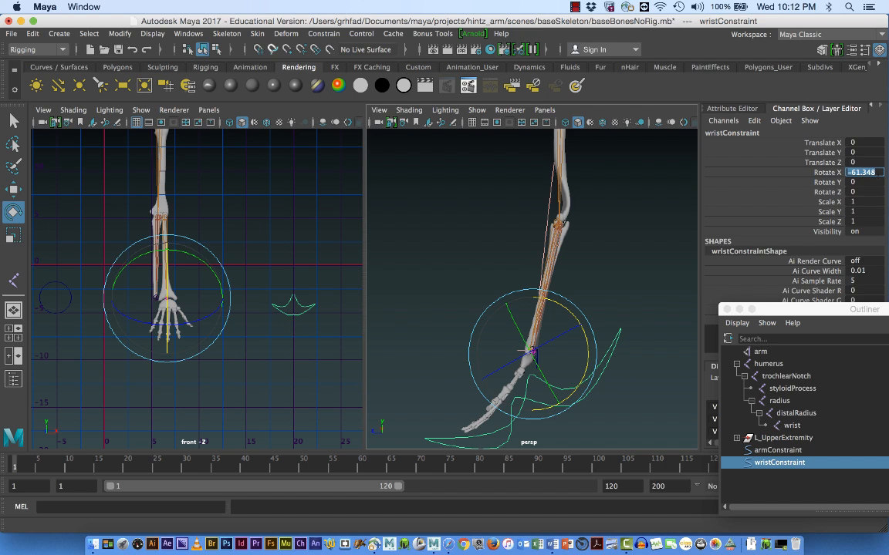
pyautogui.write('0')
pyautogui.press('Return')
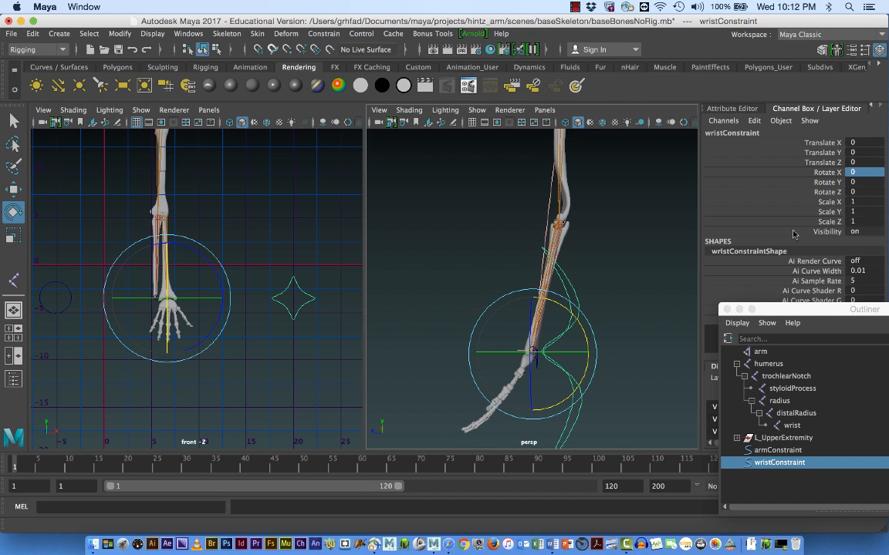
pyautogui.click(625, 348)
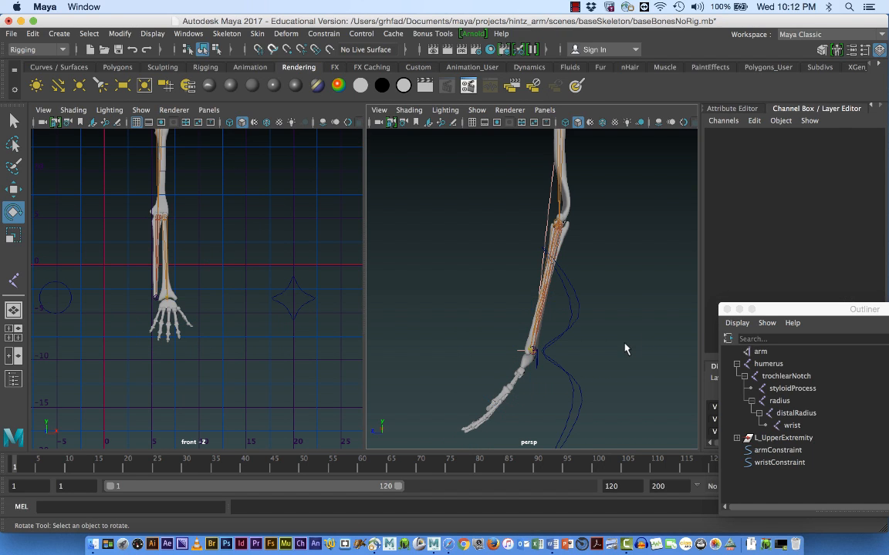
# - Test the wristConstraint curve with a rotation of about -4.6 degrees in X and reset its Rotate X to 0
pyautogui.click(570, 374)
pyautogui.moveTo(552, 405)
pyautogui.mouseDown()
pyautogui.moveTo(505, 394)
pyautogui.moveTo(521, 406)
pyautogui.moveTo(544, 401)
pyautogui.moveTo(576, 361)
pyautogui.moveTo(532, 414)
pyautogui.moveTo(502, 407)
pyautogui.moveTo(574, 416)
pyautogui.moveTo(497, 408)
pyautogui.moveTo(549, 401)
pyautogui.moveTo(516, 415)
pyautogui.moveTo(482, 402)
pyautogui.moveTo(552, 417)
pyautogui.mouseUp()
pyautogui.doubleClick(862, 173)
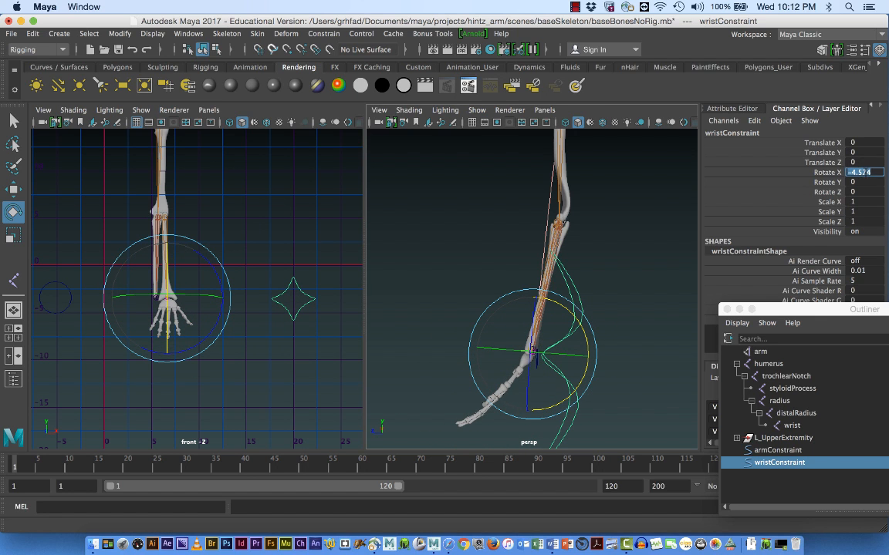
pyautogui.write('0')
pyautogui.press('Return')
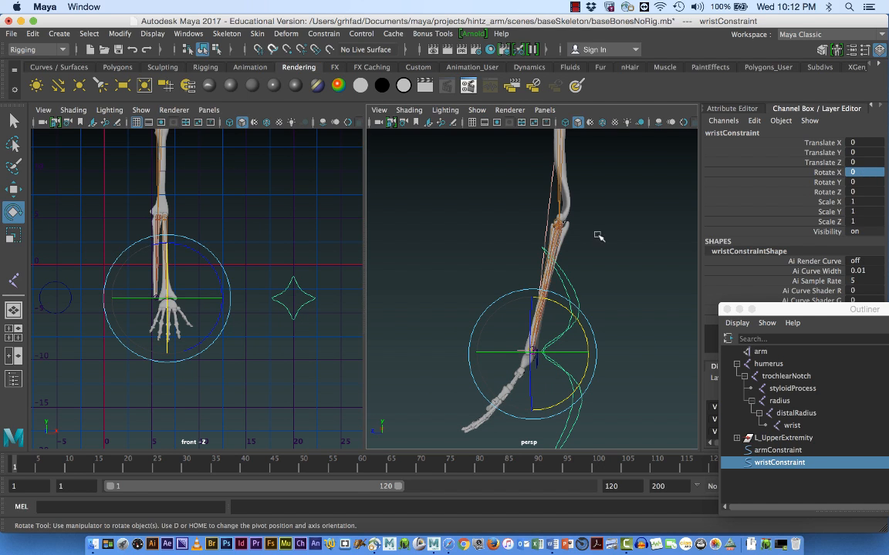
# - Graph the input and output connections of the wristConstraint curve in the Hypergraph
pyautogui.click(619, 257)
pyautogui.click(574, 293)
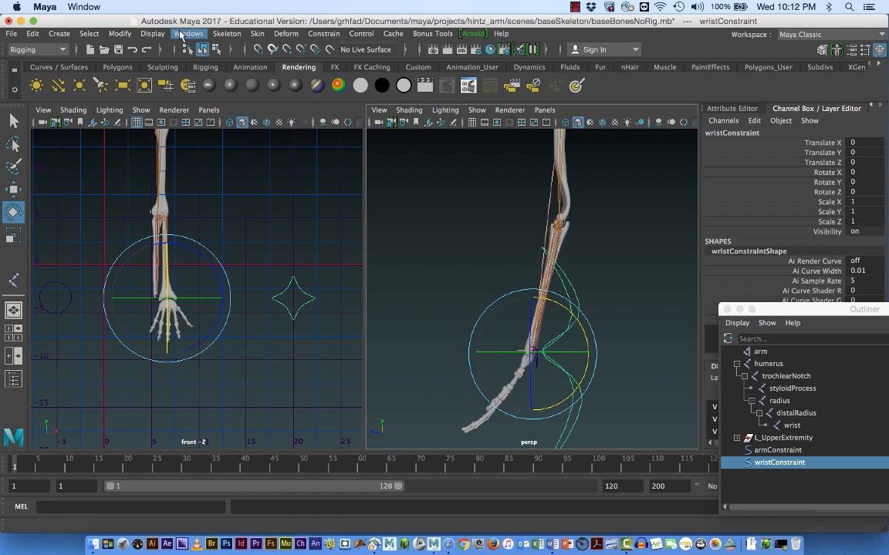
pyautogui.click(181, 35)
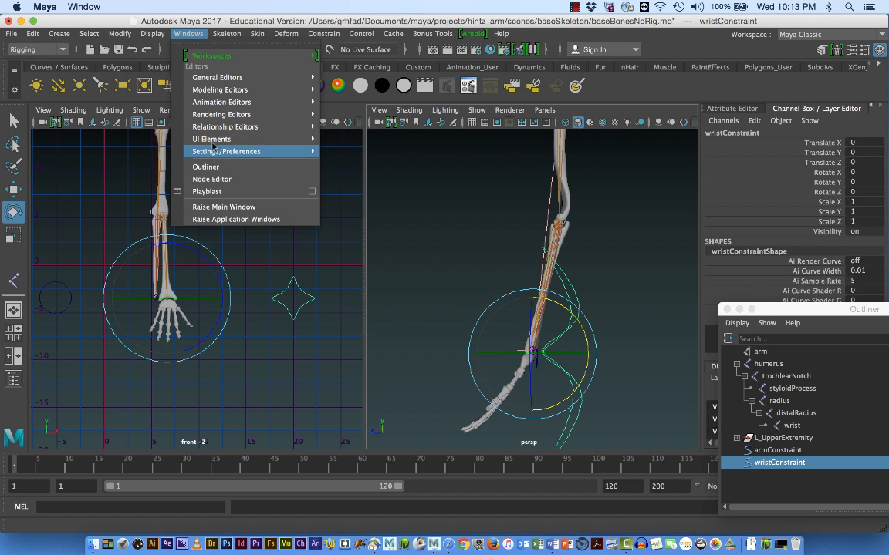
pyautogui.moveTo(222, 81)
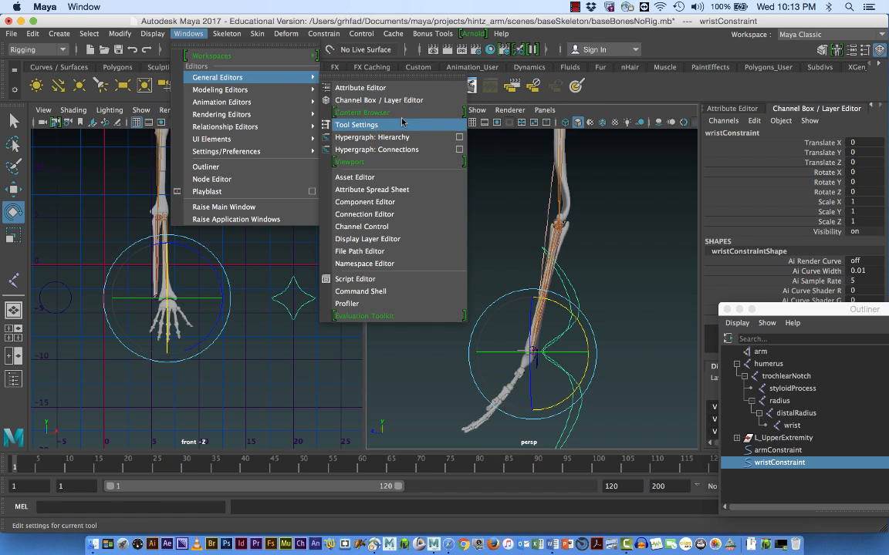
pyautogui.click(372, 138)
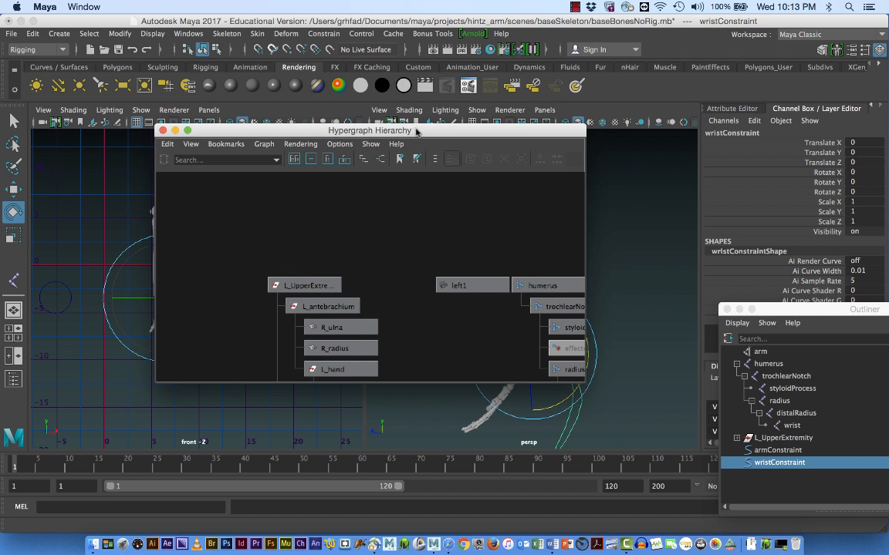
pyautogui.moveTo(415, 133); pyautogui.dragTo(486, 23)
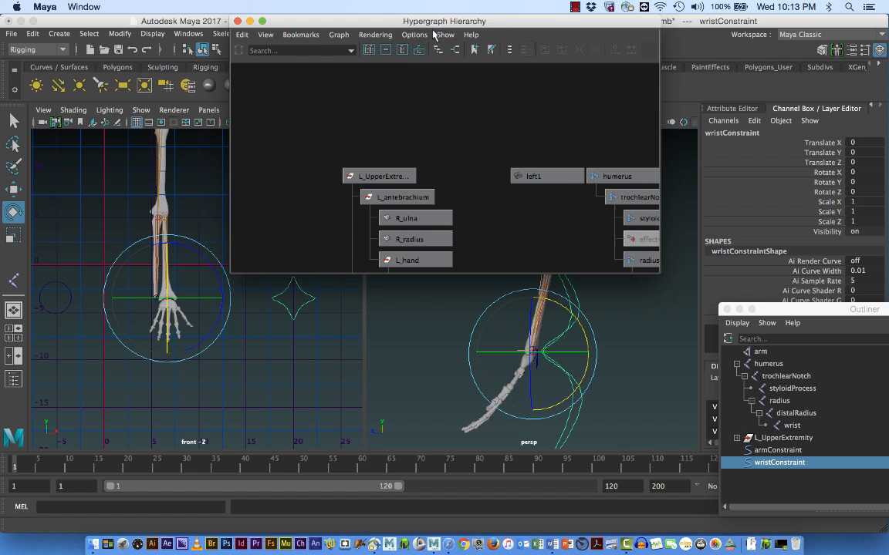
pyautogui.click(386, 50)
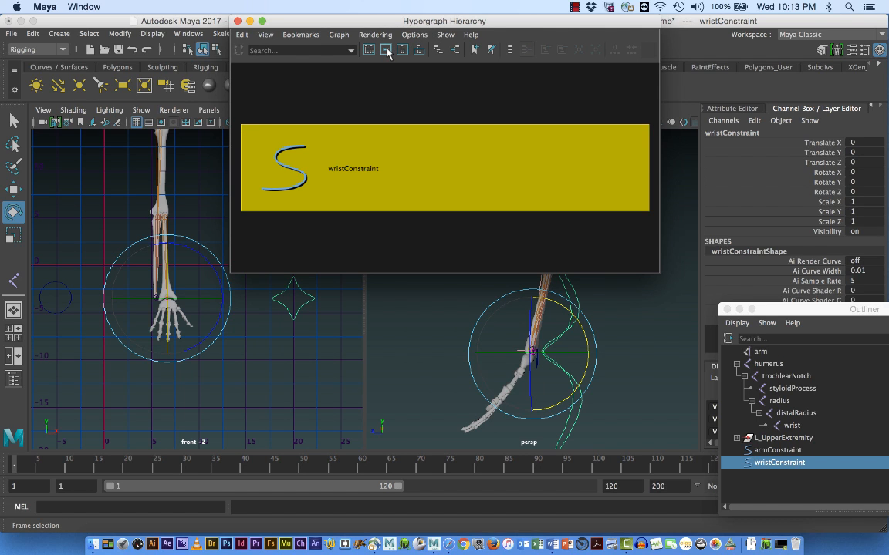
pyautogui.click(454, 50)
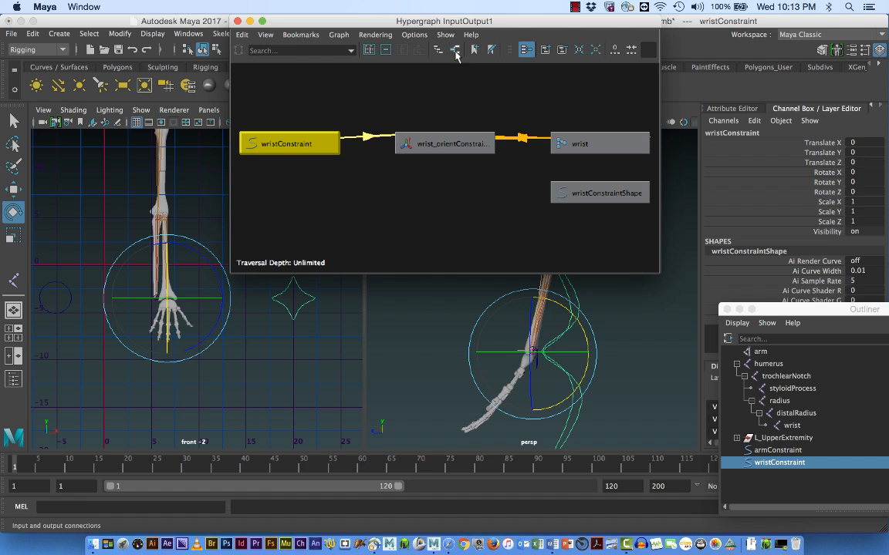
# - Delete the orient constraint node between wristConstraint and the wrist joint, and close the Hypergraph
pyautogui.click(445, 146)
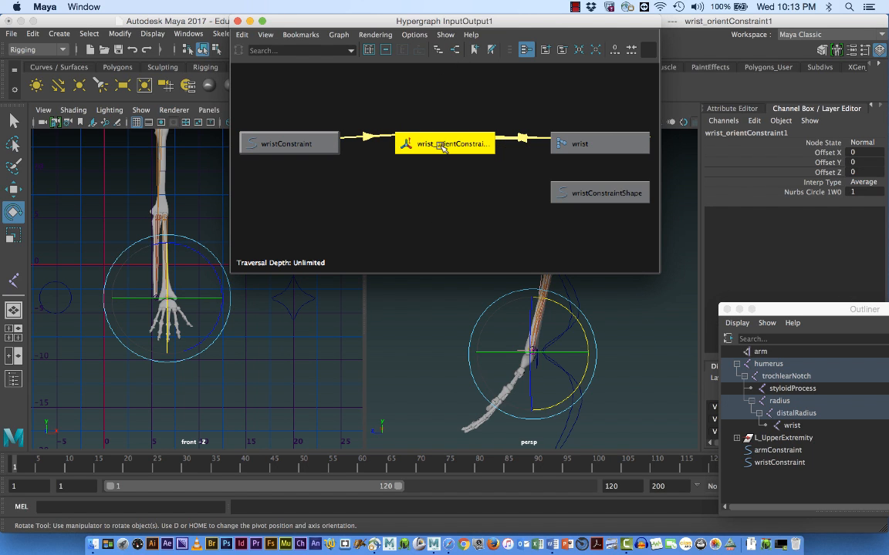
pyautogui.click(304, 144)
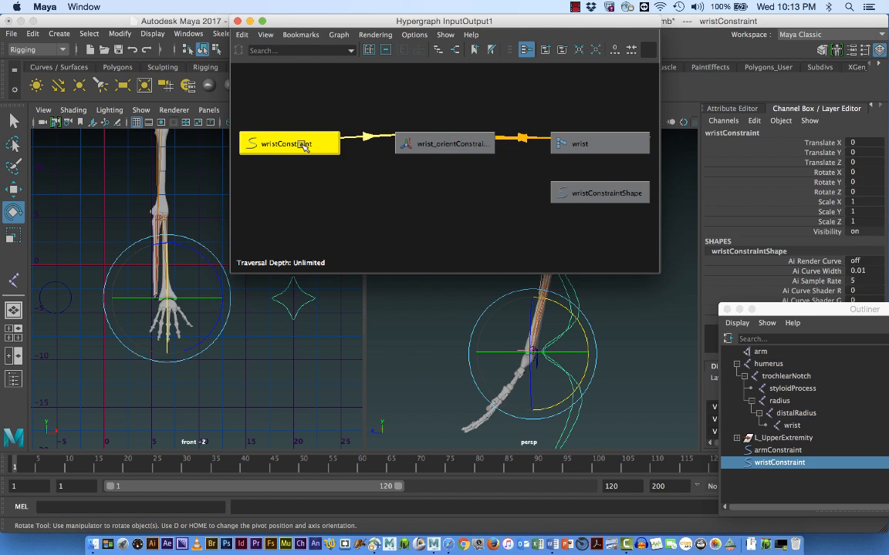
pyautogui.click(431, 149)
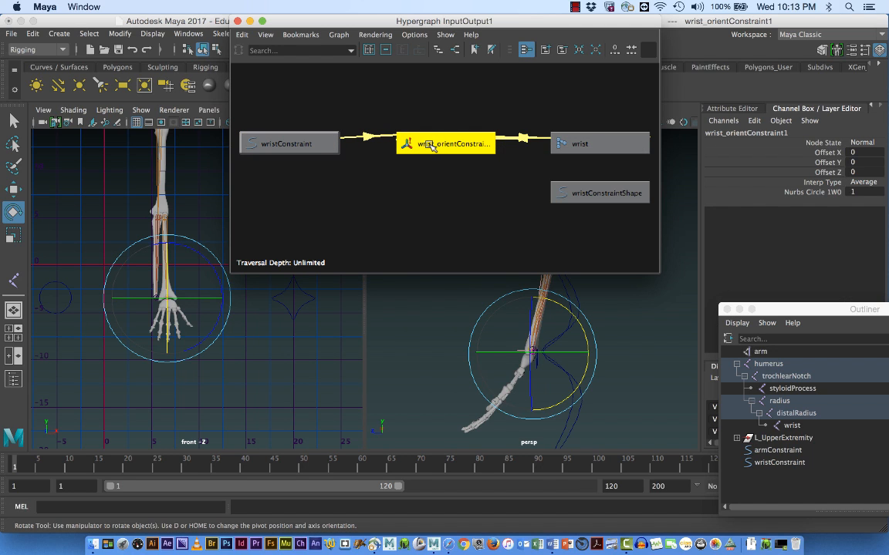
pyautogui.press('Delete')
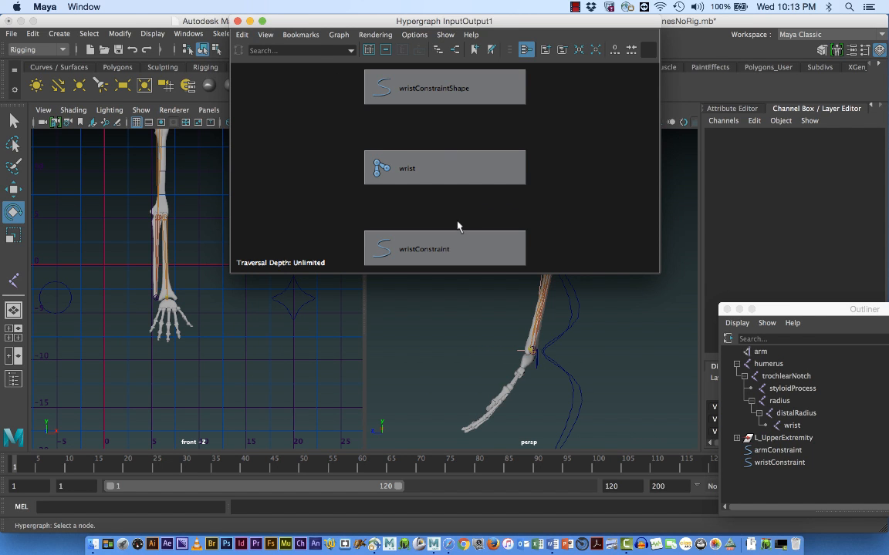
pyautogui.click(451, 250)
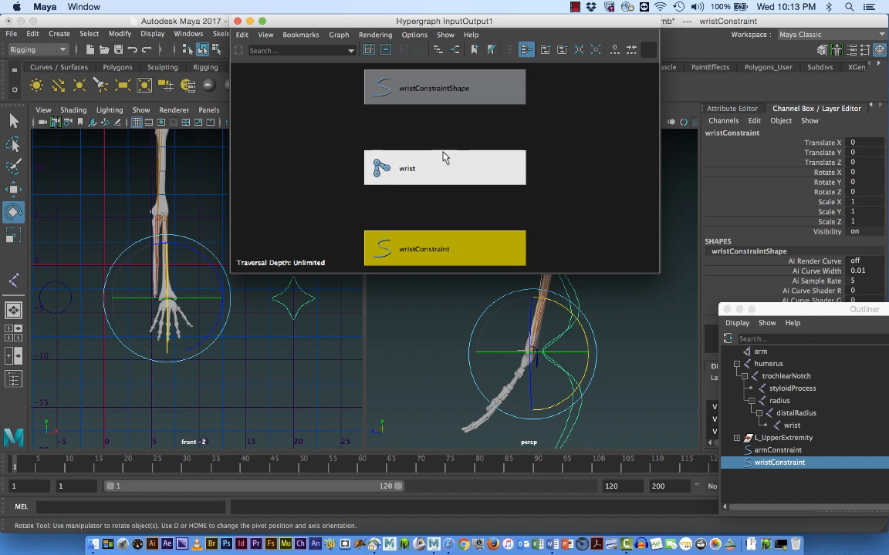
pyautogui.click(417, 91)
pyautogui.click(237, 20)
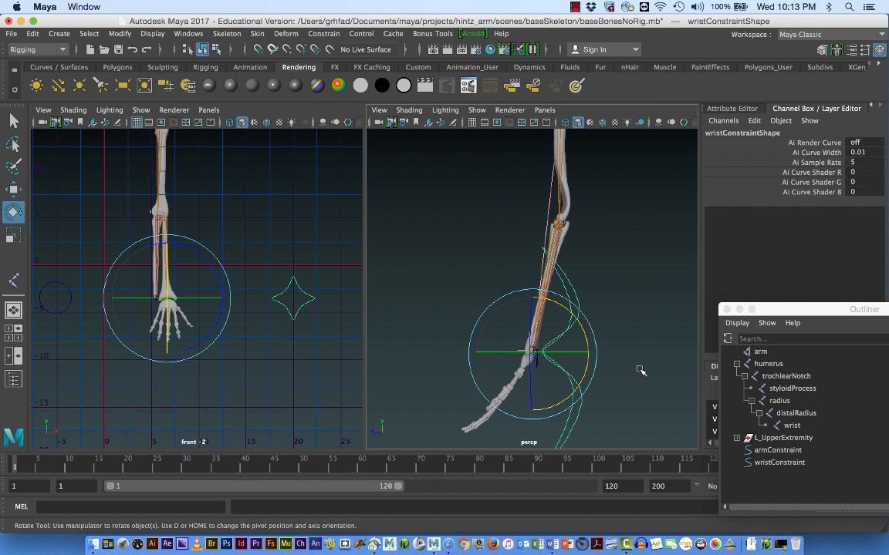
# - Try rotating the star curve without its constraint, undo the rotation, and restore the Channel Box display
pyautogui.moveTo(584, 373); pyautogui.dragTo(540, 407)
pyautogui.press('z')
pyautogui.click(878, 51)
pyautogui.click(878, 52)
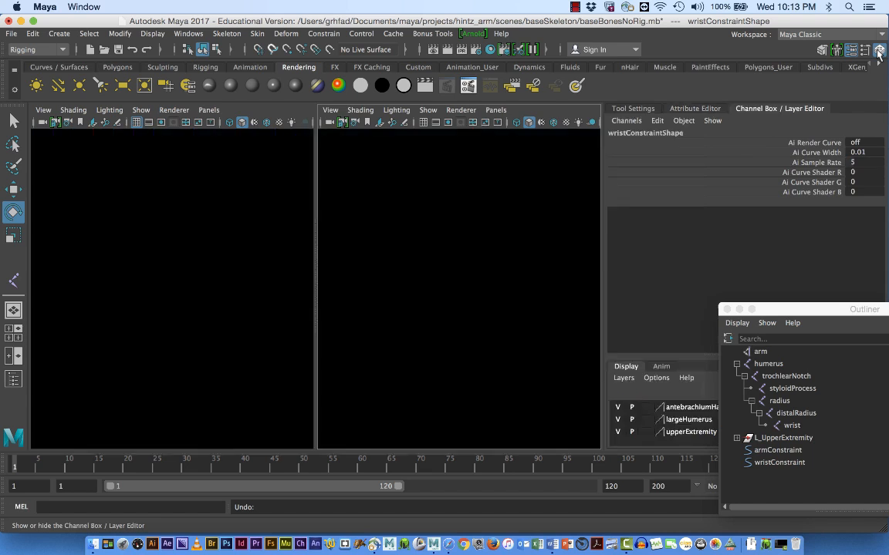
pyautogui.click(864, 51)
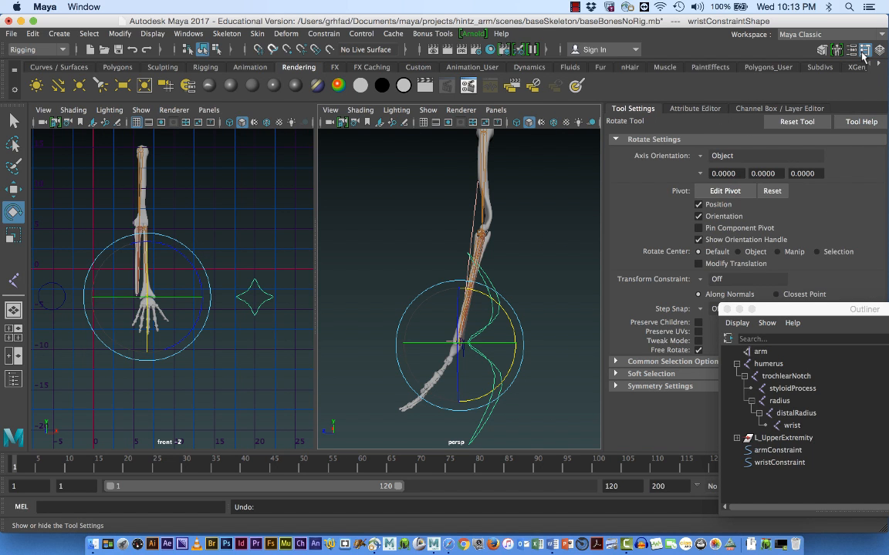
pyautogui.click(864, 50)
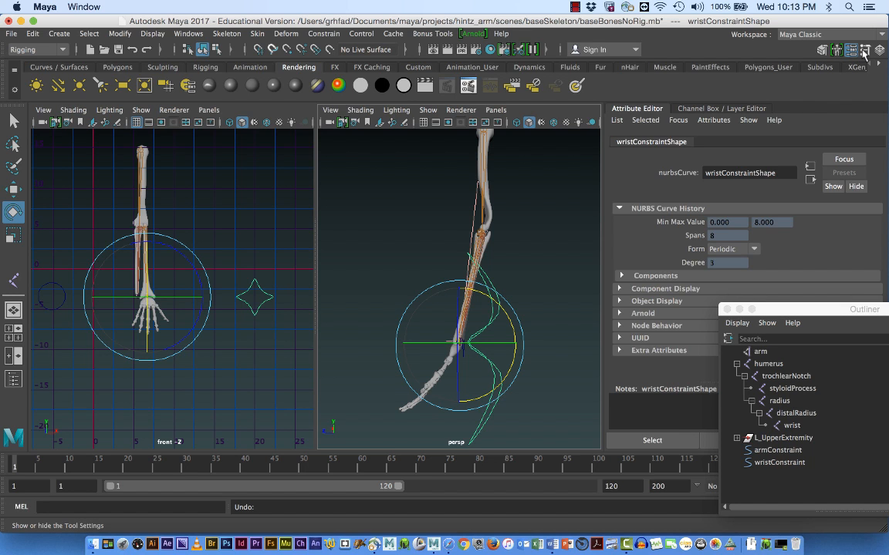
pyautogui.click(865, 50)
pyautogui.click(796, 110)
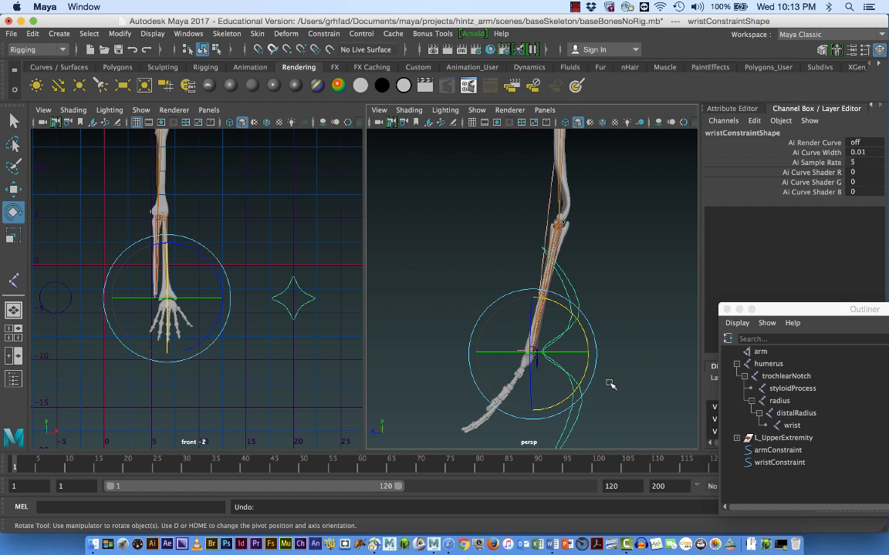
# - Delete the construction history of the wristConstraint star curve and freeze its transformations
pyautogui.click(589, 403)
pyautogui.click(583, 402)
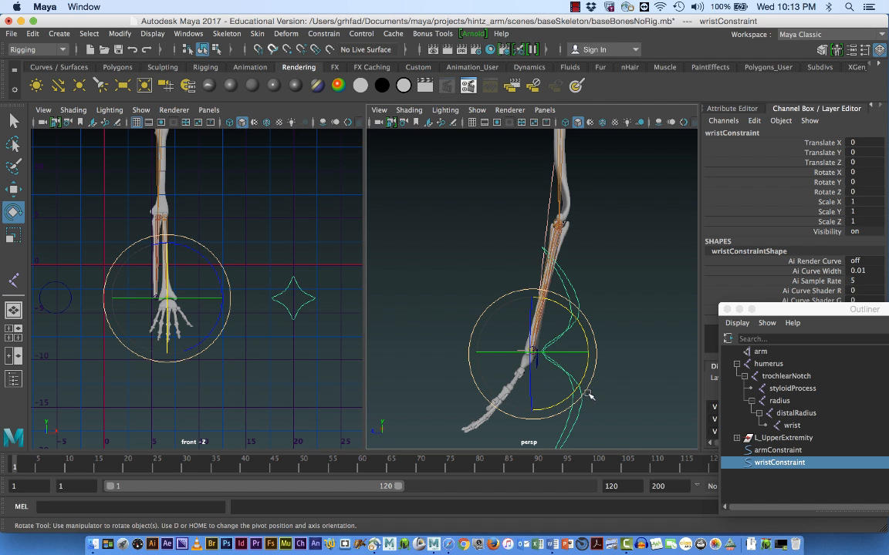
pyautogui.click(33, 34)
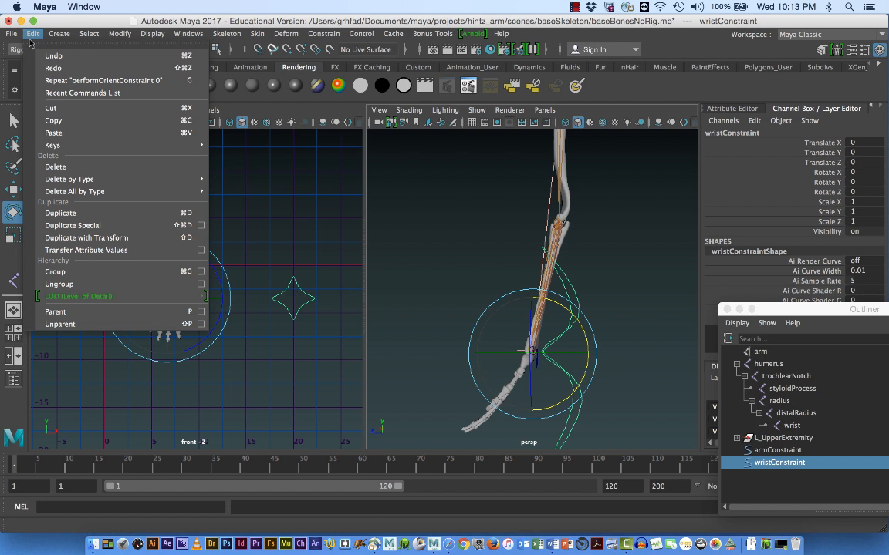
pyautogui.moveTo(54, 180)
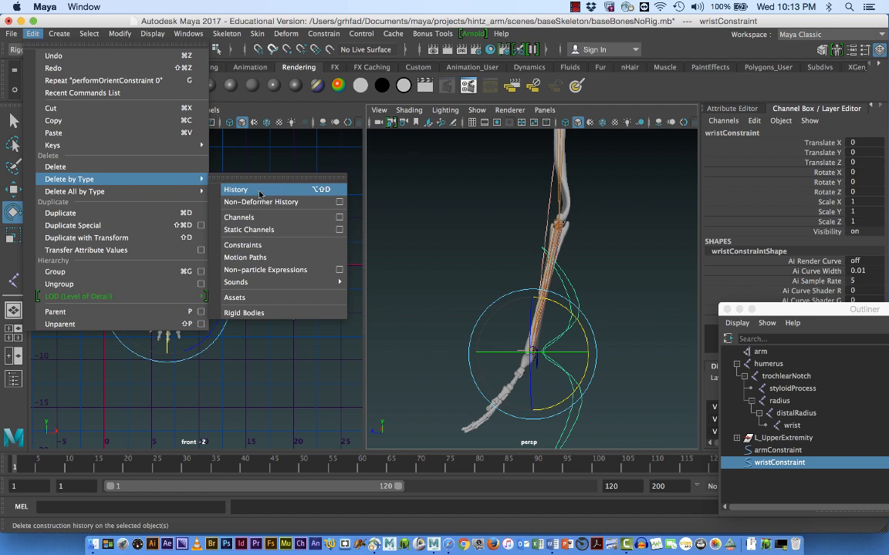
pyautogui.click(236, 174)
pyautogui.click(121, 34)
pyautogui.click(169, 90)
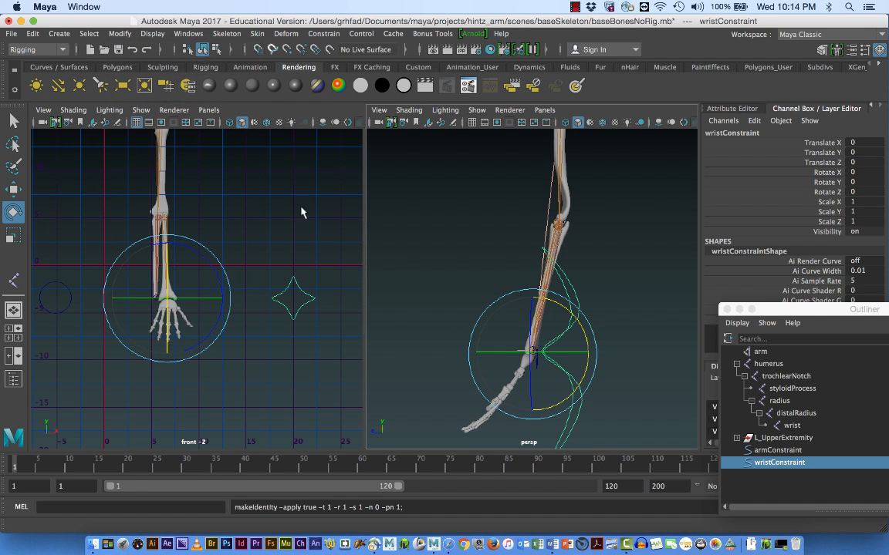
# - Reopen the Outliner, expand the humerus hierarchy down to the wrist joint, and move the window clear of the viewports
pyautogui.click(727, 309)
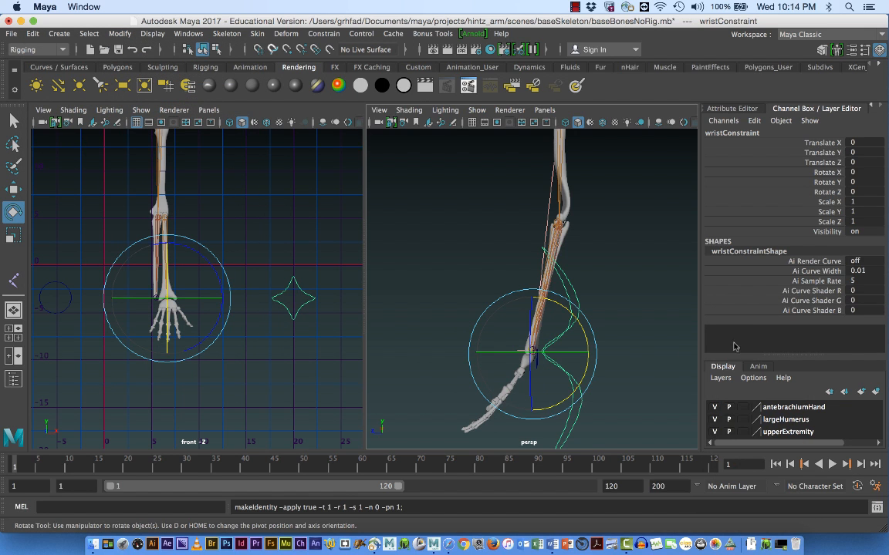
pyautogui.click(189, 34)
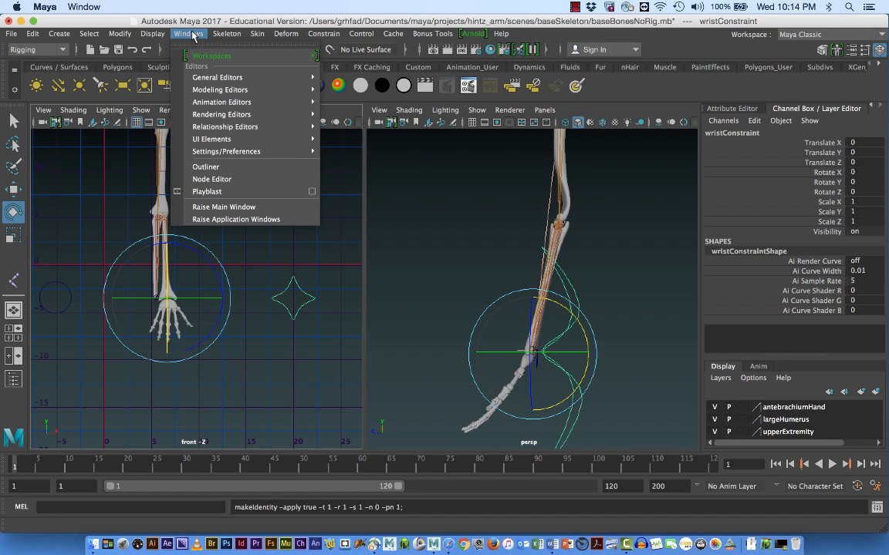
pyautogui.click(204, 167)
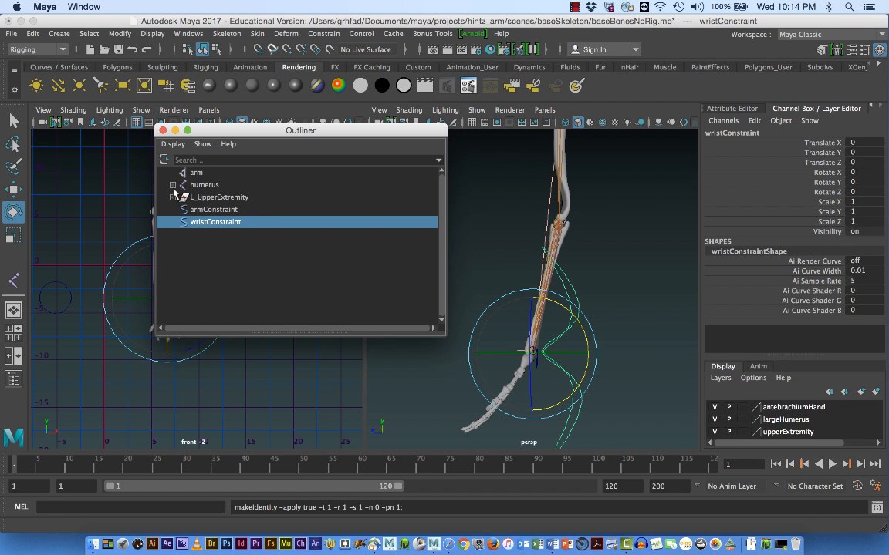
pyautogui.click(173, 185)
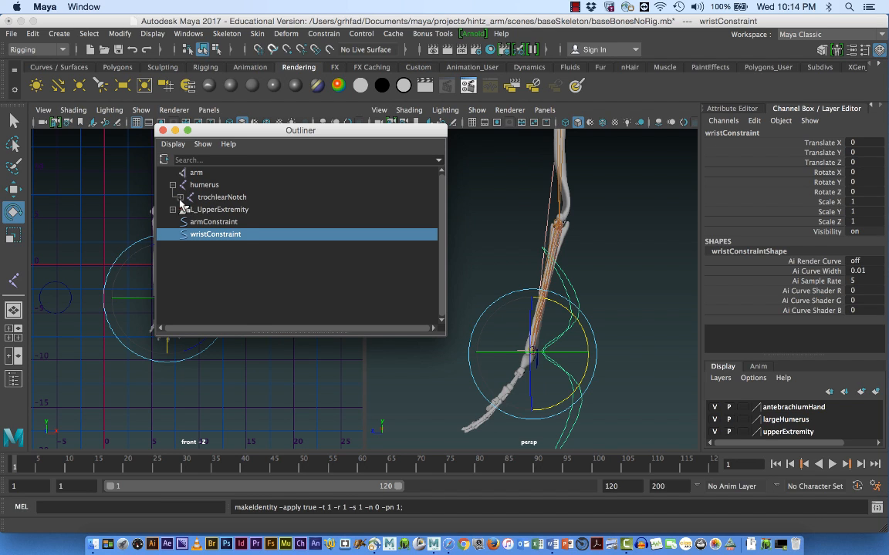
pyautogui.click(180, 197)
pyautogui.click(186, 222)
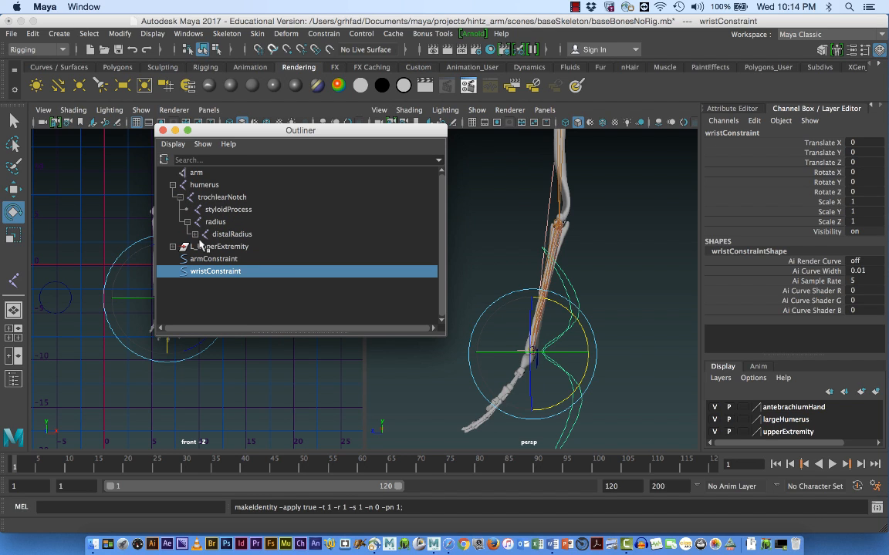
pyautogui.click(194, 234)
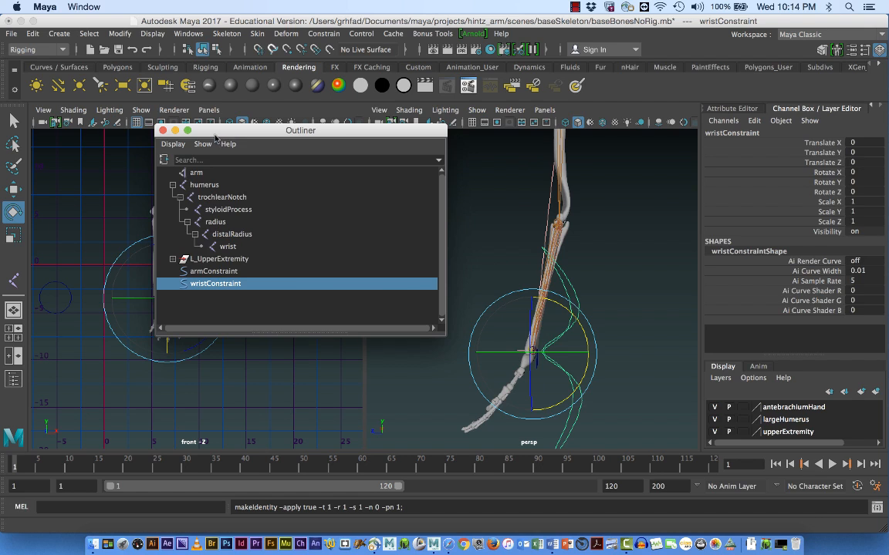
pyautogui.moveTo(231, 132); pyautogui.dragTo(704, 40)
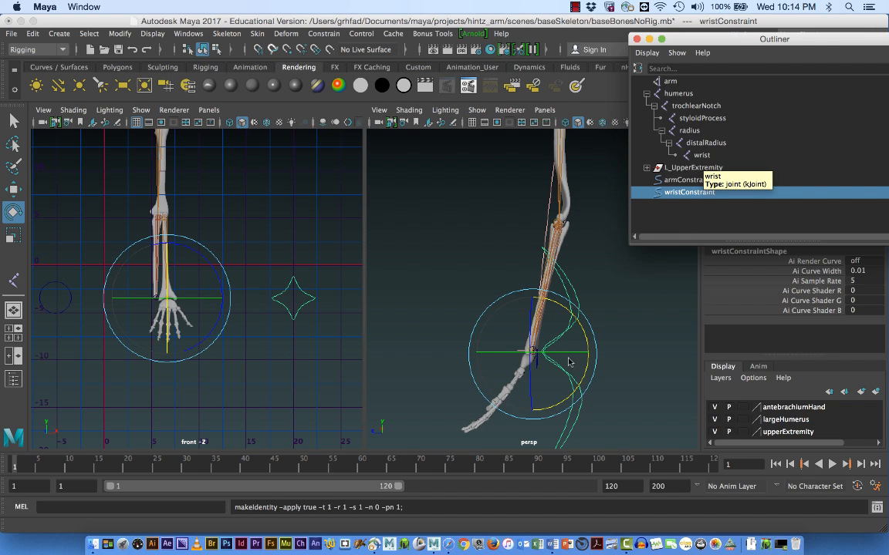
# - Add an orient constraint from wristConstraint to the wrist joint with Maintain offset enabled
pyautogui.press('q')
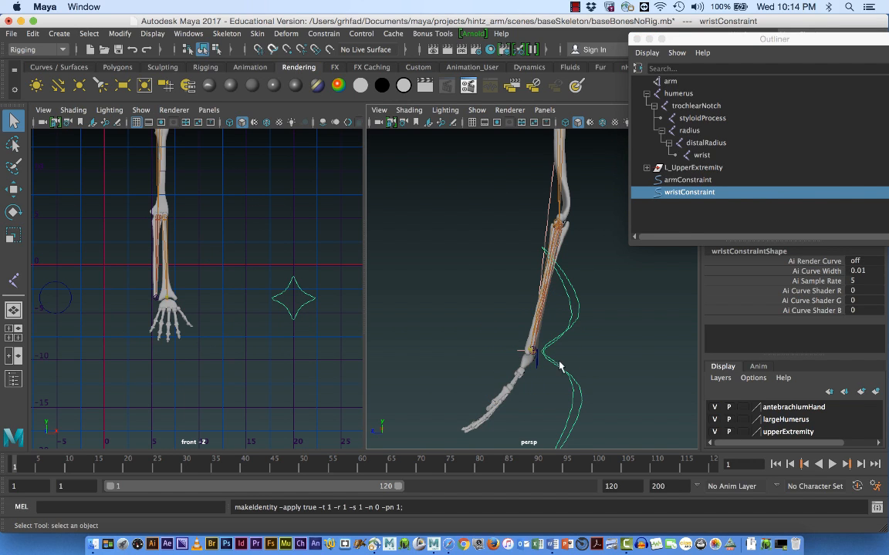
pyautogui.keyDown('ctrl'); pyautogui.click(700, 157); pyautogui.keyUp('ctrl')
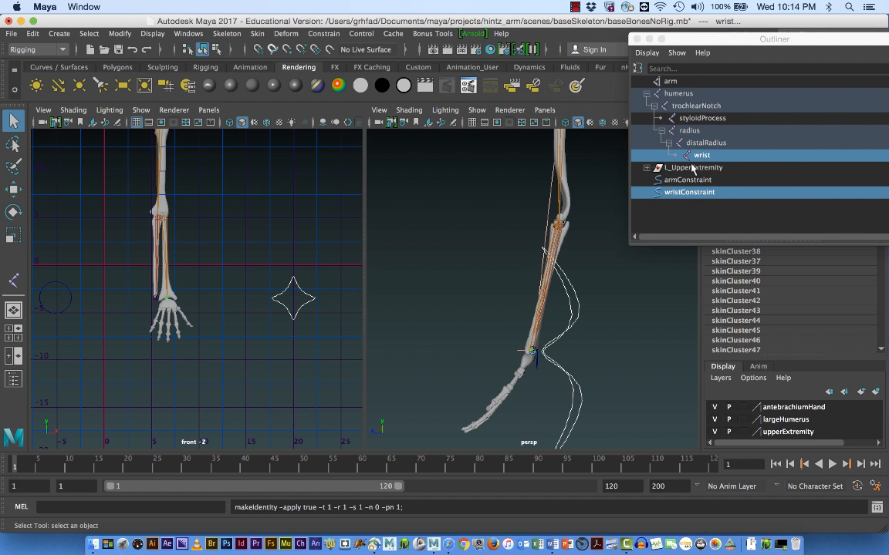
pyautogui.moveTo(640, 39); pyautogui.dragTo(707, 67)
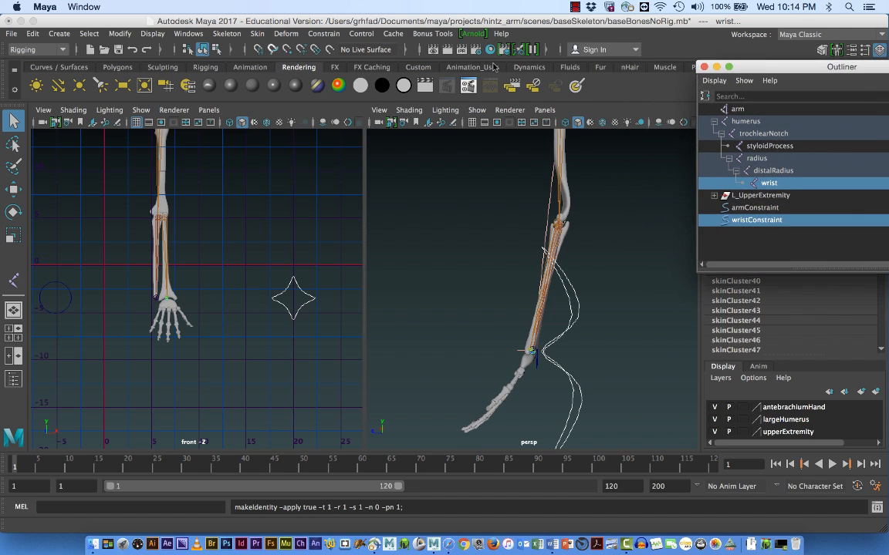
pyautogui.click(323, 34)
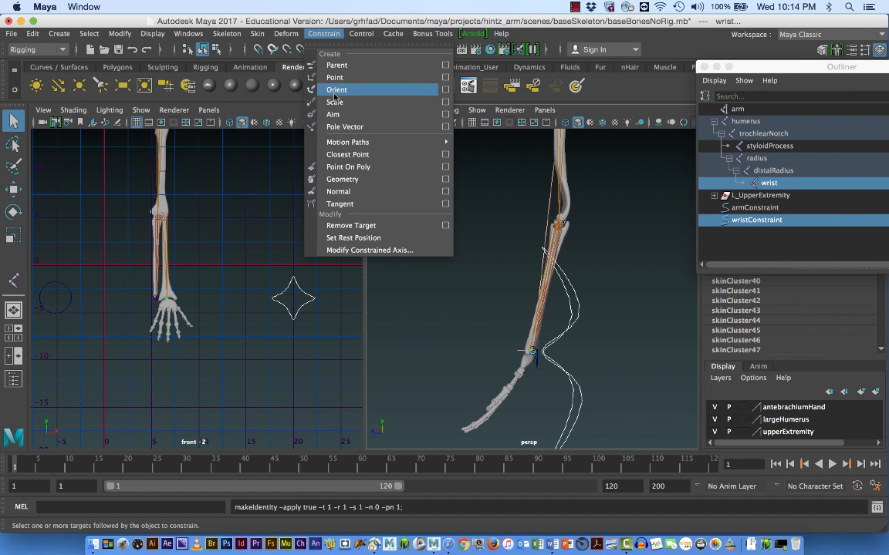
pyautogui.click(445, 89)
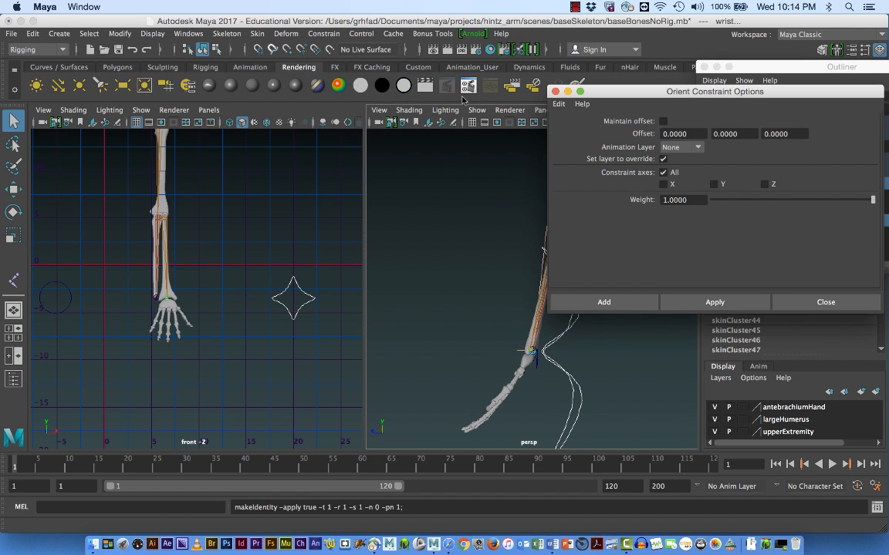
pyautogui.click(663, 121)
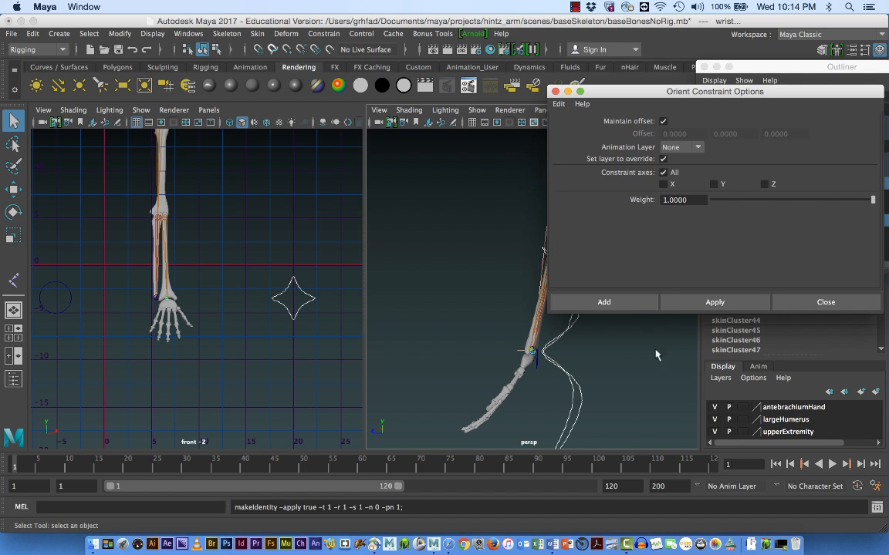
pyautogui.click(604, 302)
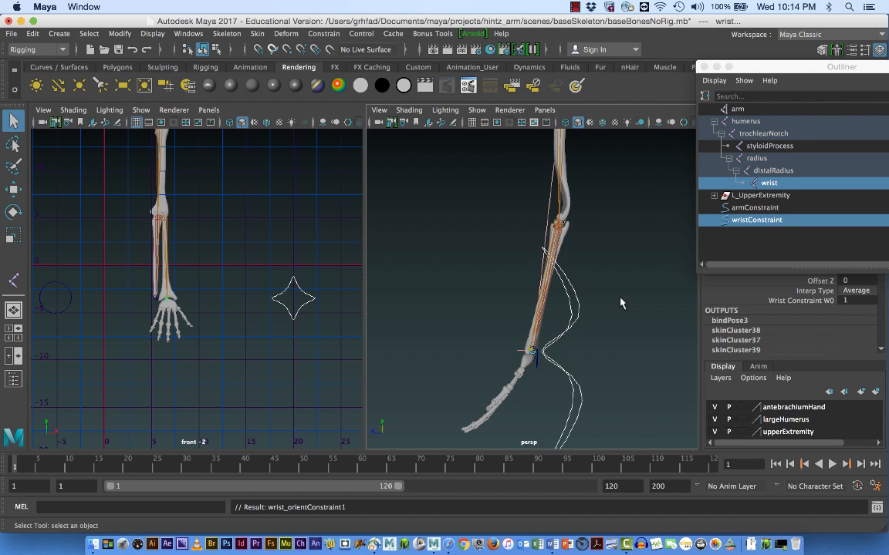
# - Test the wrist control by rotating the star curve about 13.9 degrees in X, and undo the rotation
pyautogui.click(582, 402)
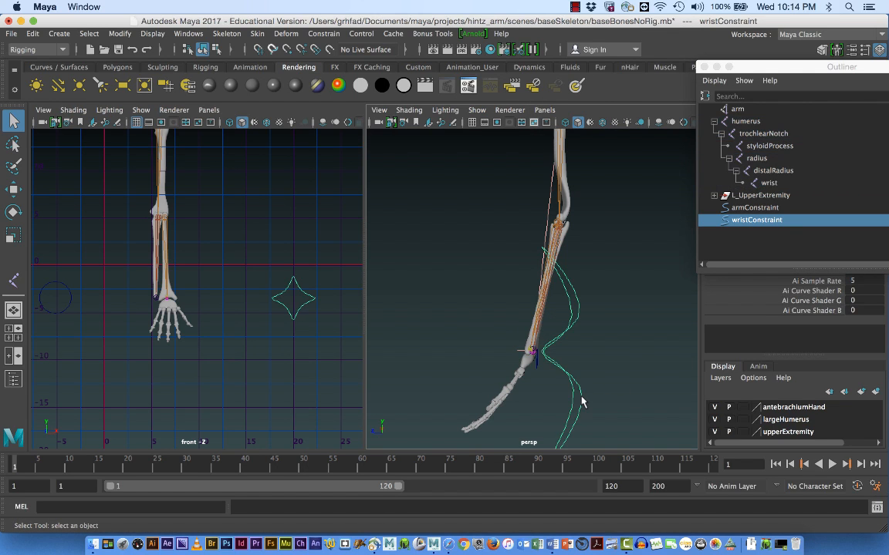
pyautogui.press('e')
pyautogui.moveTo(565, 407); pyautogui.dragTo(584, 398)
pyautogui.press('z')
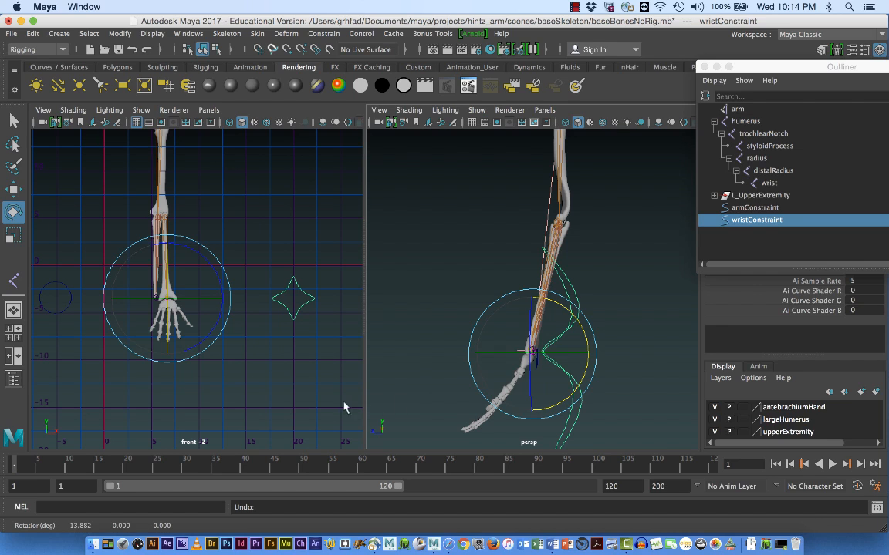
# - Bend the arm by raising the armConstraint curve to about 7.1 cm in Y
pyautogui.click(750, 208)
pyautogui.press('w')
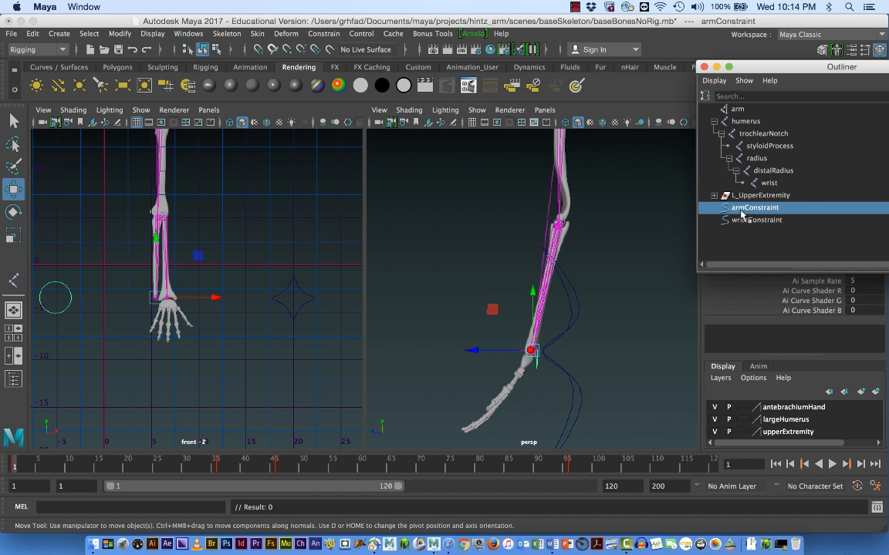
pyautogui.moveTo(534, 294); pyautogui.dragTo(523, 148)
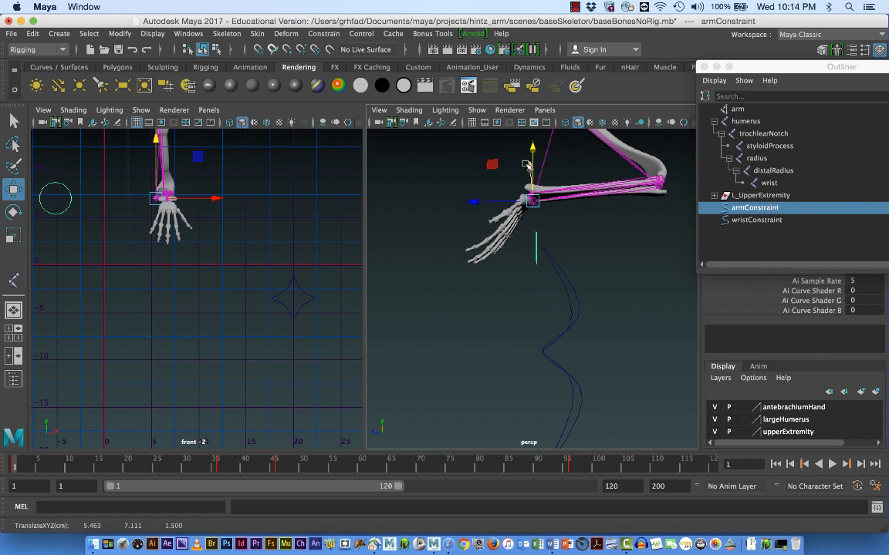
# - Rotate the wristConstraint star about -89.6 degrees in X to bend the hand upward
pyautogui.click(573, 288)
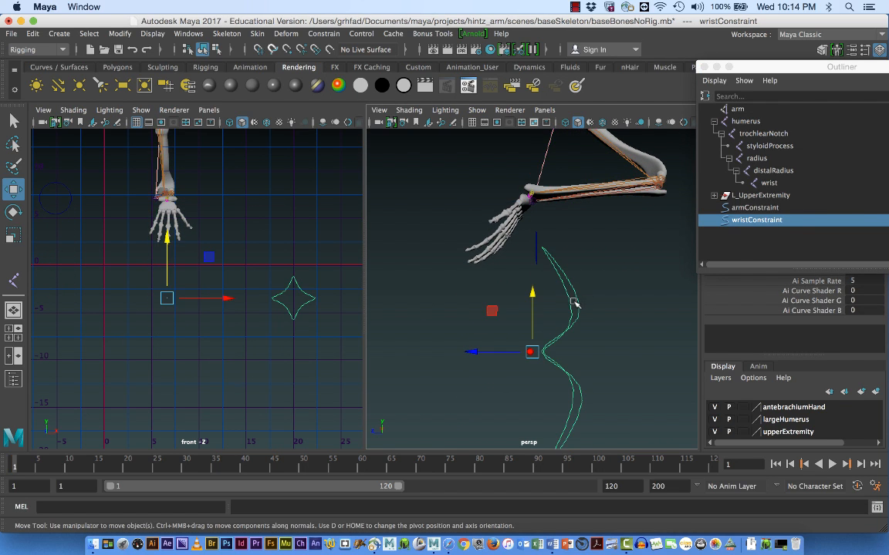
pyautogui.press('e')
pyautogui.moveTo(569, 311); pyautogui.dragTo(592, 364)
pyautogui.moveTo(585, 328); pyautogui.dragTo(581, 383)
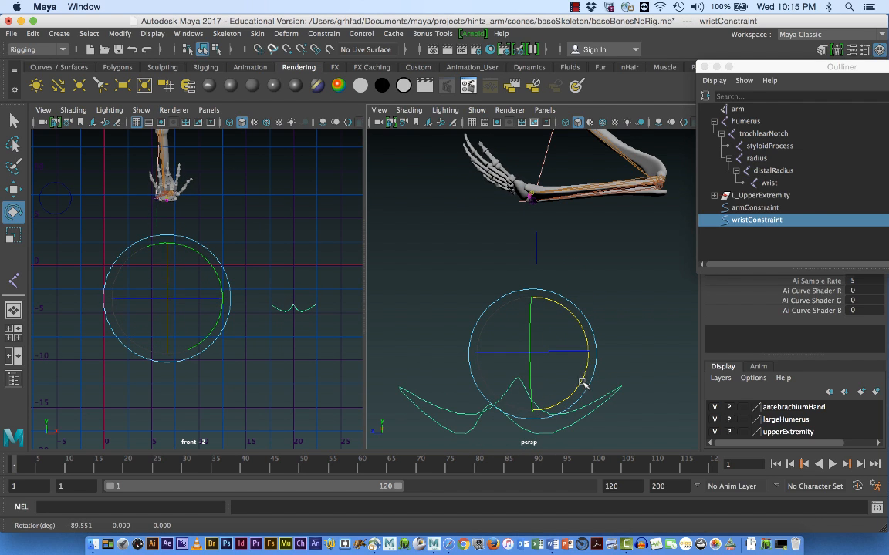
# - Raise the armConstraint curve further to about 14.9 cm in Y to test the fully bent arm
pyautogui.click(540, 257)
pyautogui.click(538, 253)
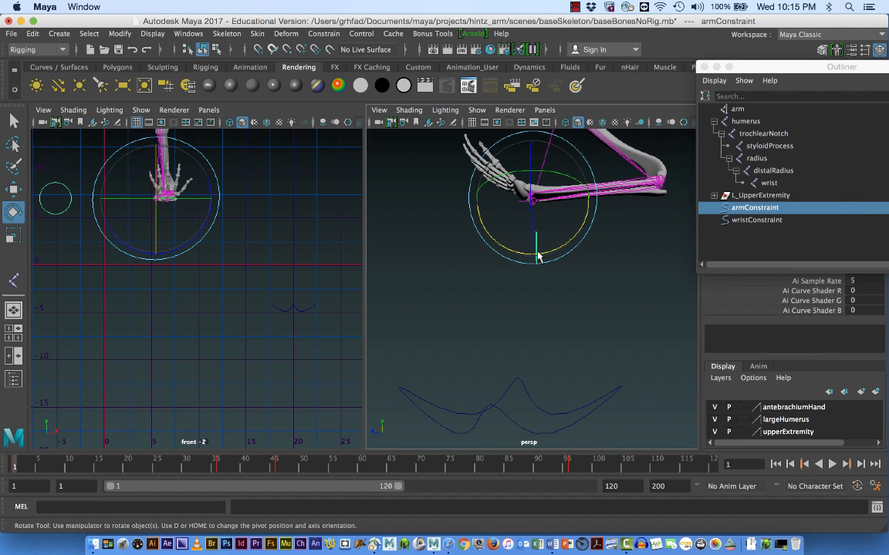
pyautogui.press('w')
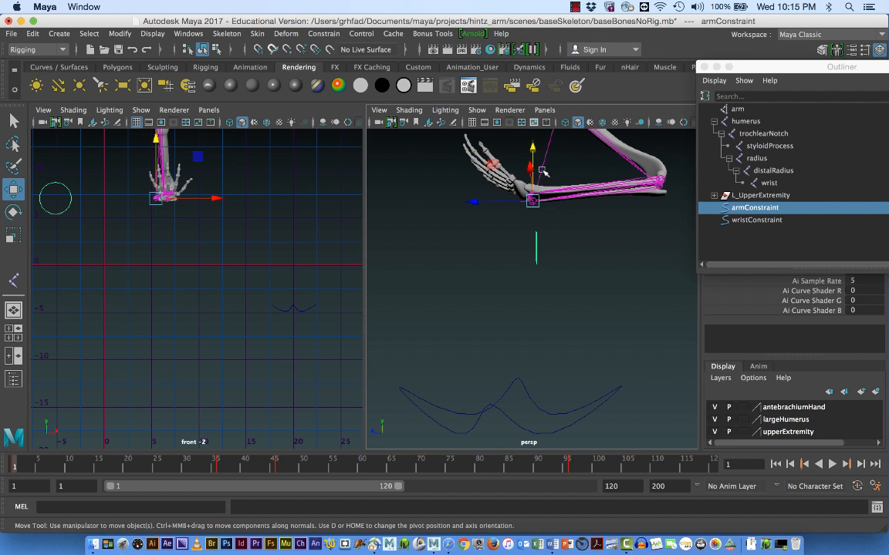
pyautogui.moveTo(535, 154); pyautogui.dragTo(535, 100)
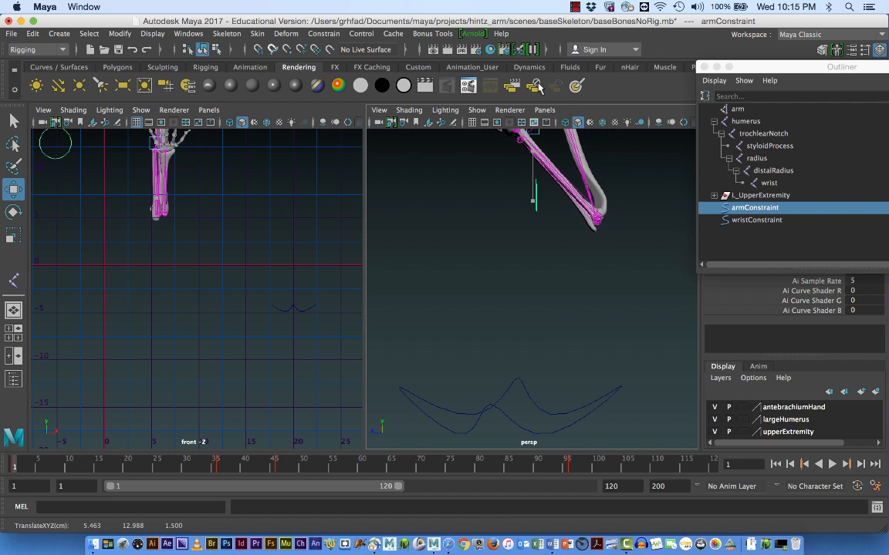
pyautogui.keyDown('alt'); pyautogui.moveTo(321, 307); pyautogui.dragTo(332, 395, button='middle'); pyautogui.keyUp('alt')
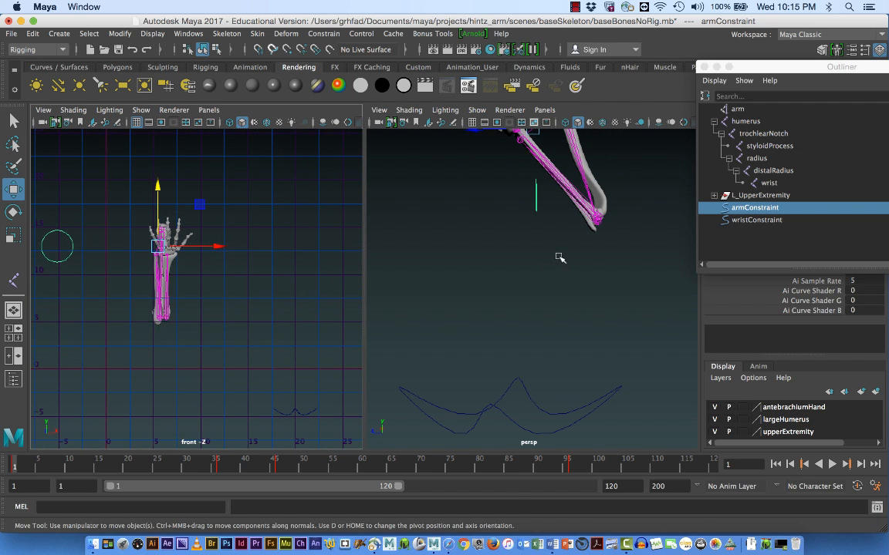
pyautogui.keyDown('alt'); pyautogui.moveTo(560, 257); pyautogui.dragTo(543, 311, button='middle'); pyautogui.keyUp('alt')
pyautogui.keyDown('alt'); pyautogui.moveTo(543, 311); pyautogui.dragTo(489, 140); pyautogui.keyUp('alt')
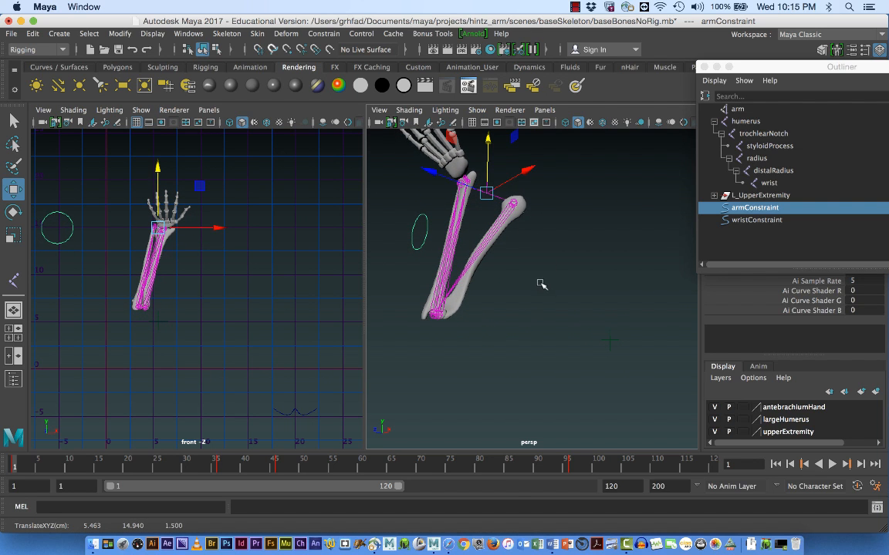
# - Test the elbow direction by moving locator1 to about 7.8 cm in X, and return to the first frame
pyautogui.keyDown('alt'); pyautogui.moveTo(541, 283); pyautogui.dragTo(633, 273); pyautogui.keyUp('alt')
pyautogui.keyDown('alt'); pyautogui.moveTo(569, 274); pyautogui.dragTo(623, 298, button='middle'); pyautogui.keyUp('alt')
pyautogui.keyDown('alt'); pyautogui.moveTo(623, 298); pyautogui.dragTo(518, 290, button='right'); pyautogui.keyUp('alt')
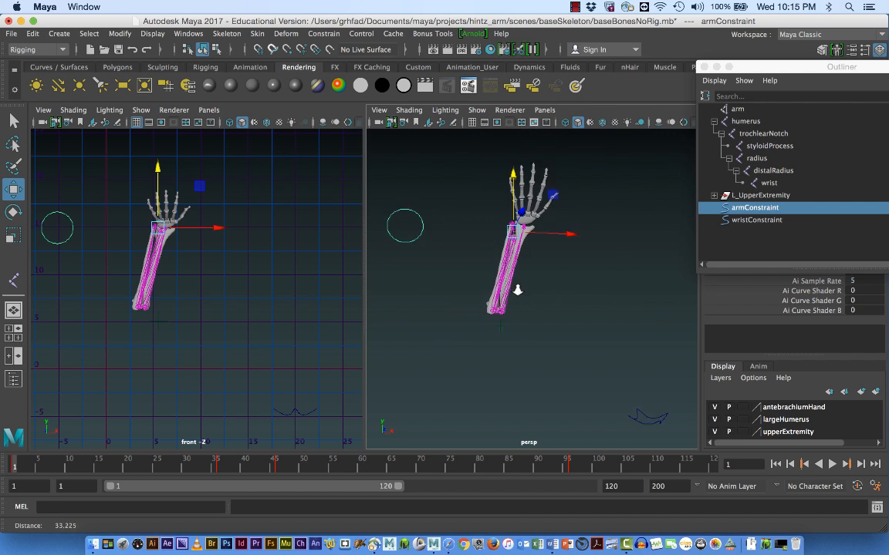
pyautogui.keyDown('alt'); pyautogui.moveTo(516, 290); pyautogui.dragTo(483, 328); pyautogui.keyUp('alt')
pyautogui.click(502, 283)
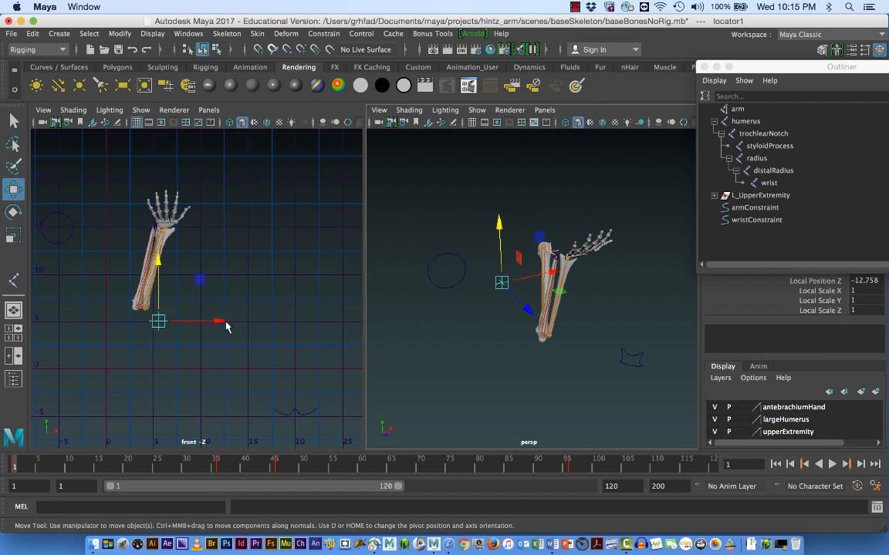
pyautogui.moveTo(219, 323); pyautogui.dragTo(240, 322)
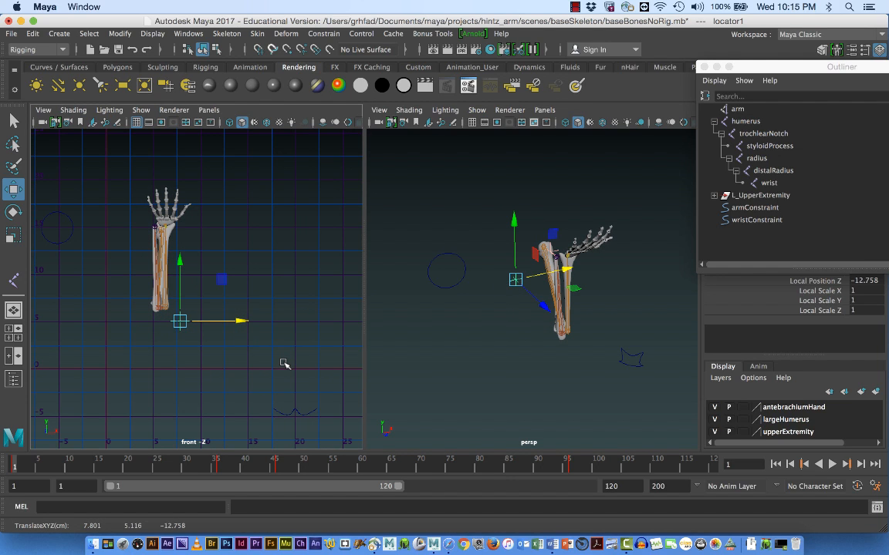
pyautogui.click(775, 464)
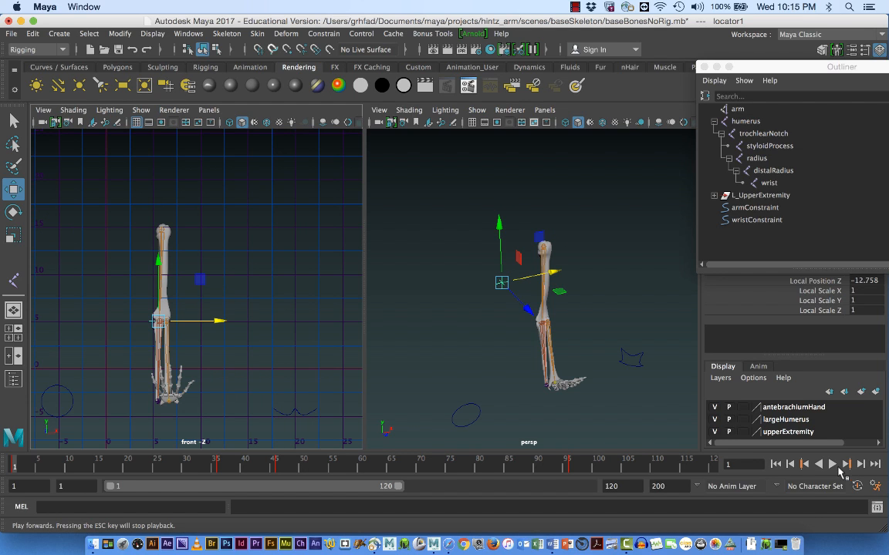
# - Set the wristConstraint star's Rotate X to 0 and key all its channels at frame 1
pyautogui.click(634, 369)
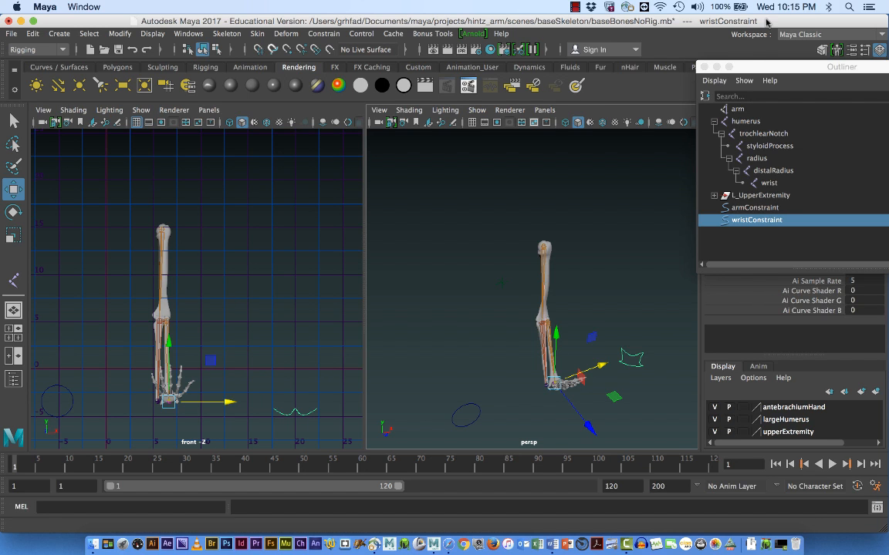
pyautogui.click(717, 68)
pyautogui.doubleClick(866, 172)
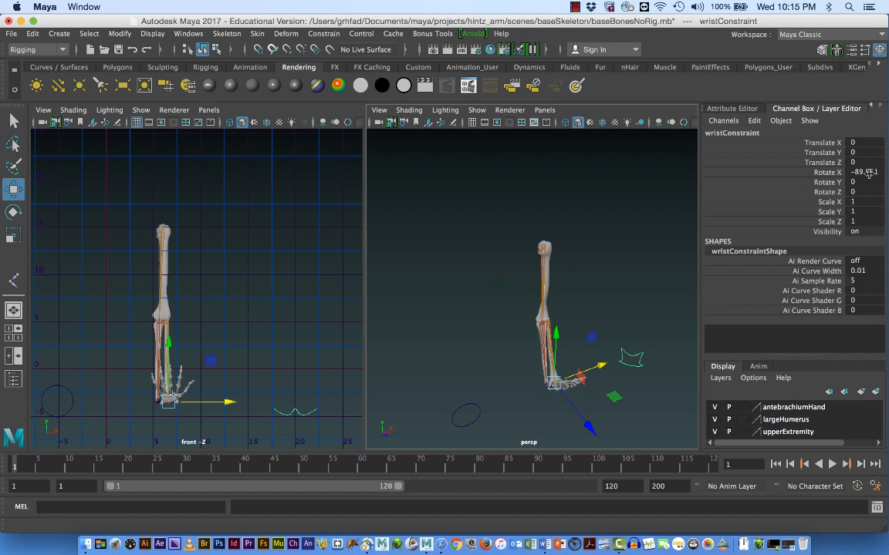
pyautogui.write('0')
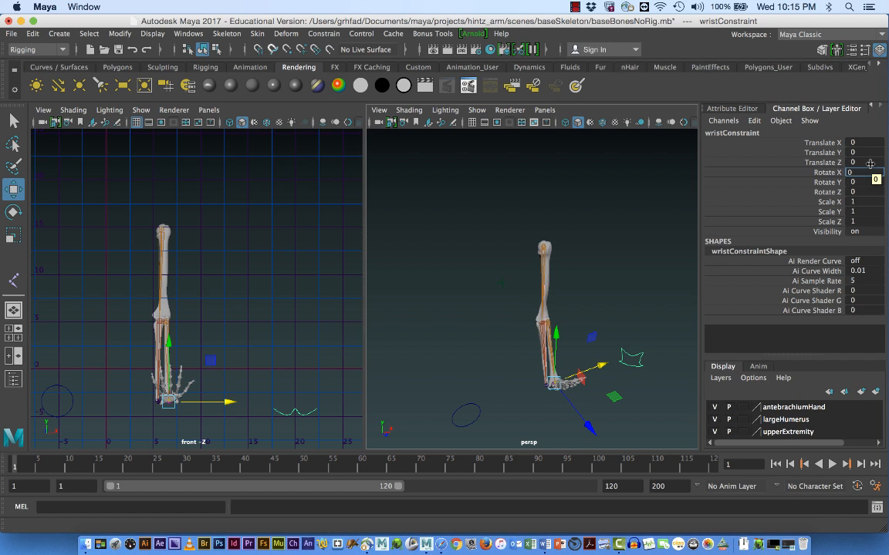
pyautogui.press('Return')
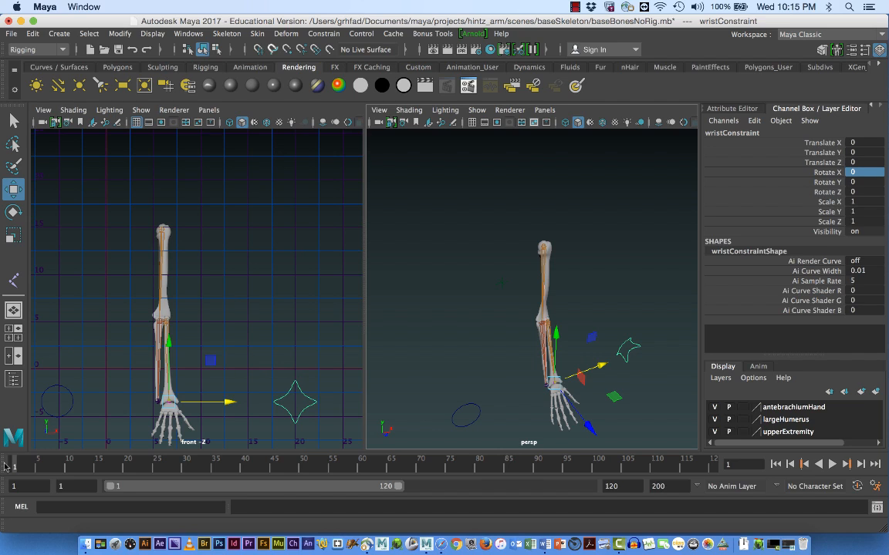
pyautogui.press('s')
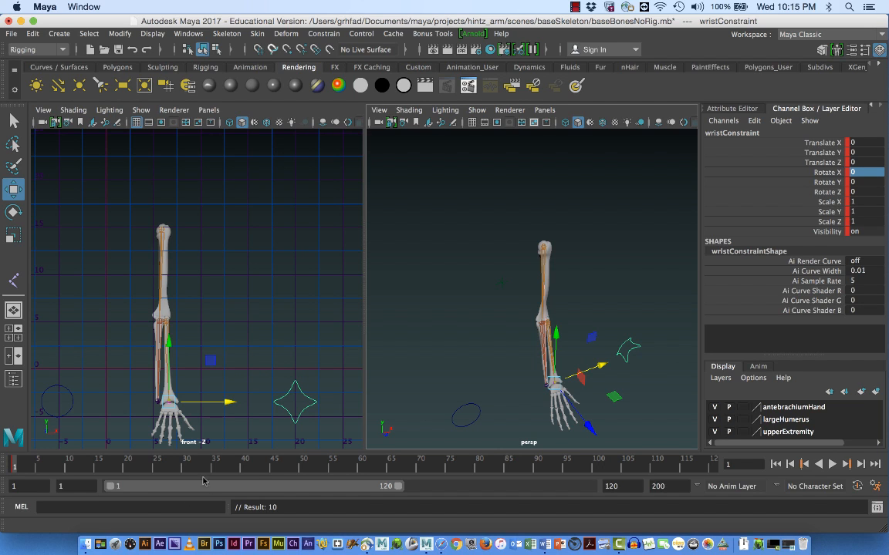
# - At frame 36, rotate the wristConstraint star to -115 degrees in X and key it
pyautogui.click(215, 467)
pyautogui.hotkey('alt', 'v')
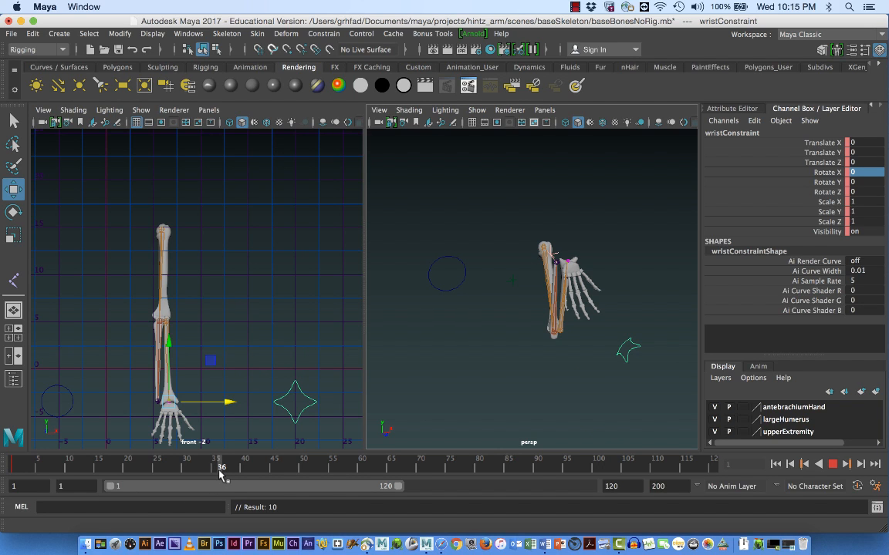
pyautogui.hotkey('alt', 'v')
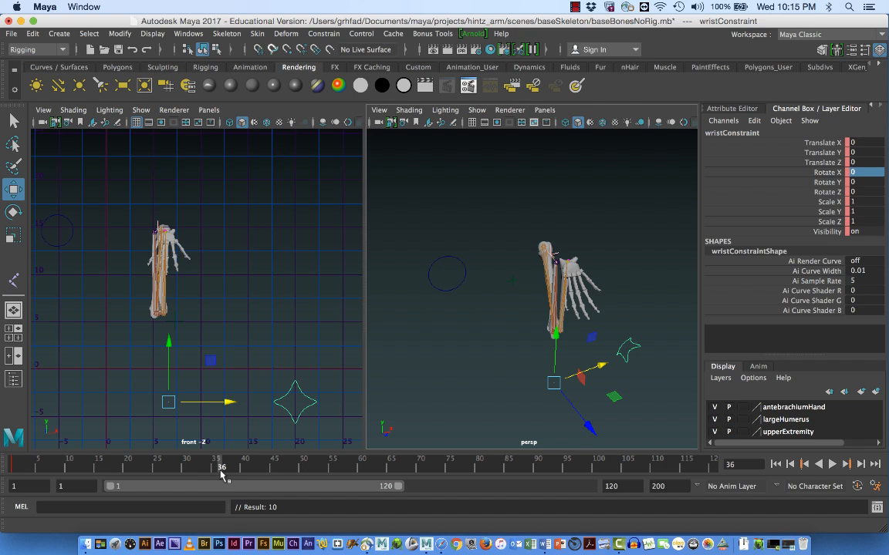
pyautogui.press('e')
pyautogui.moveTo(167, 388); pyautogui.dragTo(181, 332)
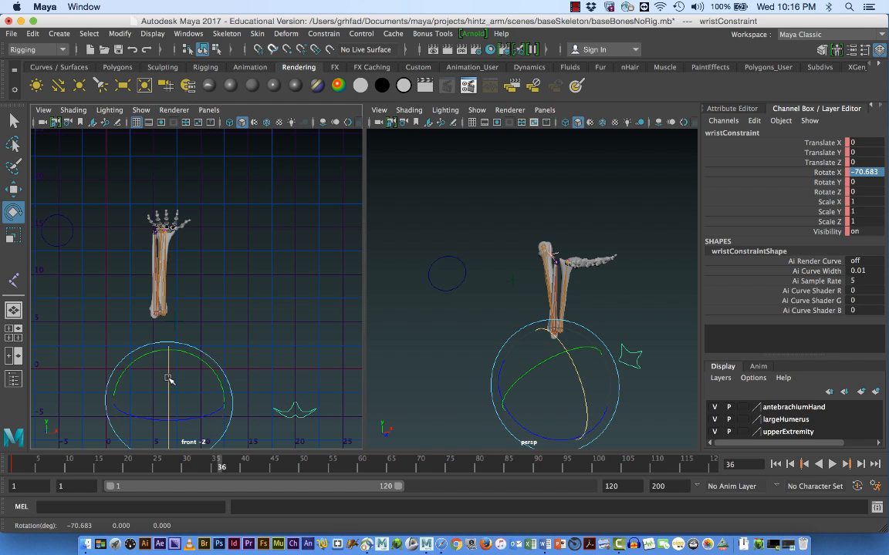
pyautogui.moveTo(170, 378); pyautogui.dragTo(174, 351)
pyautogui.click(872, 172)
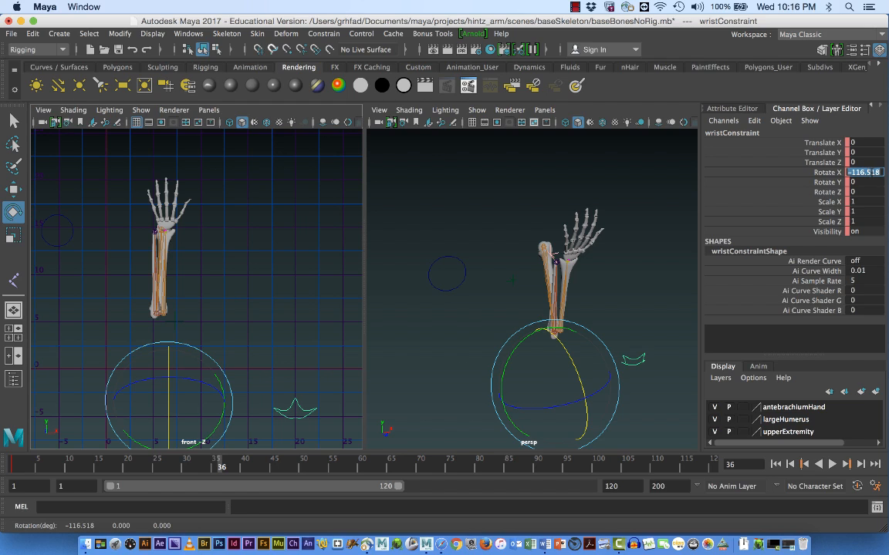
pyautogui.write('-')
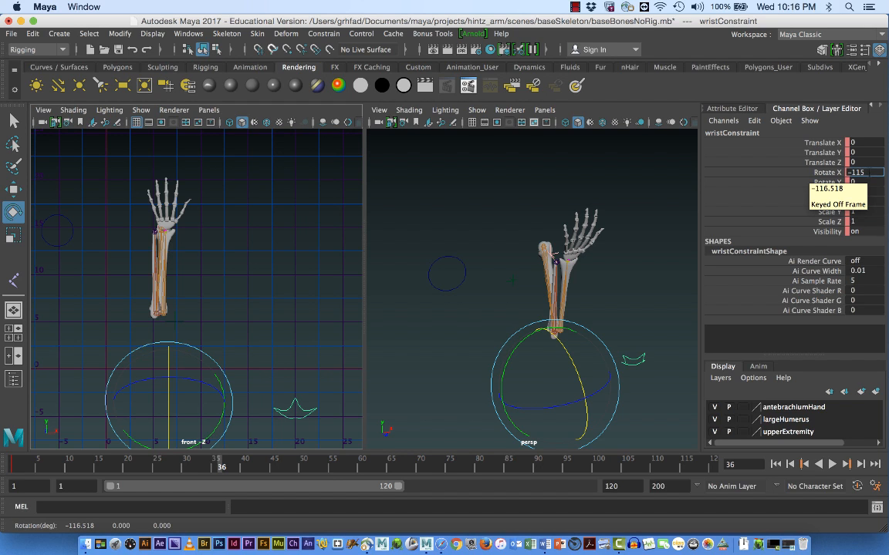
pyautogui.press('Return')
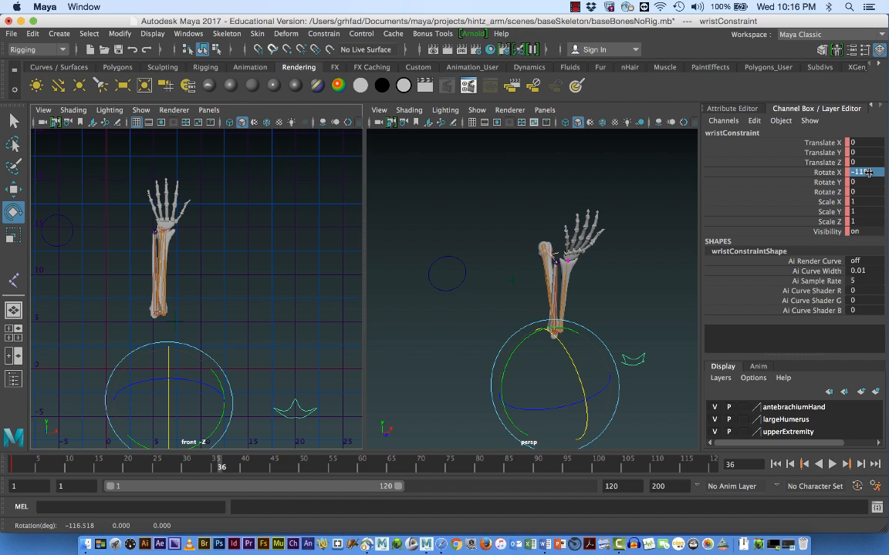
pyautogui.press('s')
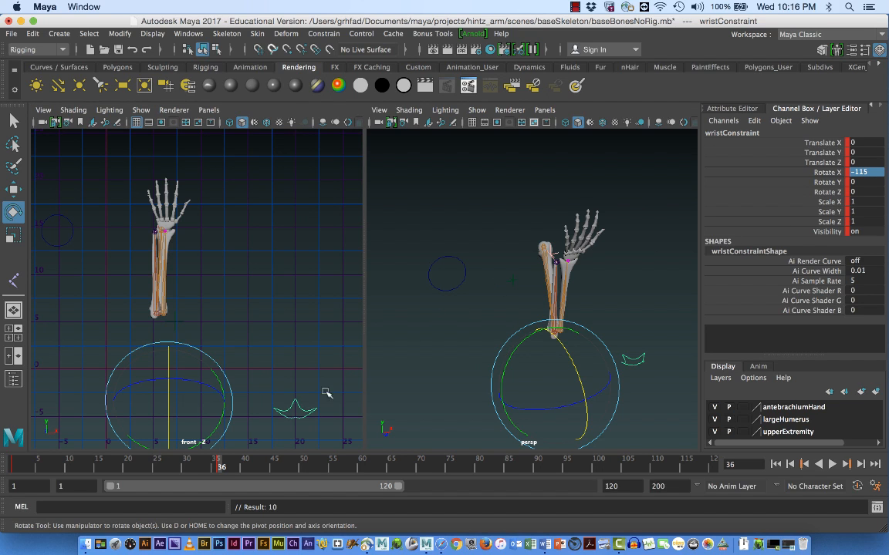
# - At armConstraint's last keyed frame, 96, set the wristConstraint star's Rotate X to 0 and key it
pyautogui.moveTo(236, 461)
pyautogui.mouseDown()
pyautogui.moveTo(218, 469)
pyautogui.moveTo(293, 468)
pyautogui.moveTo(218, 469)
pyautogui.moveTo(276, 480)
pyautogui.moveTo(220, 479)
pyautogui.moveTo(585, 499)
pyautogui.mouseUp()
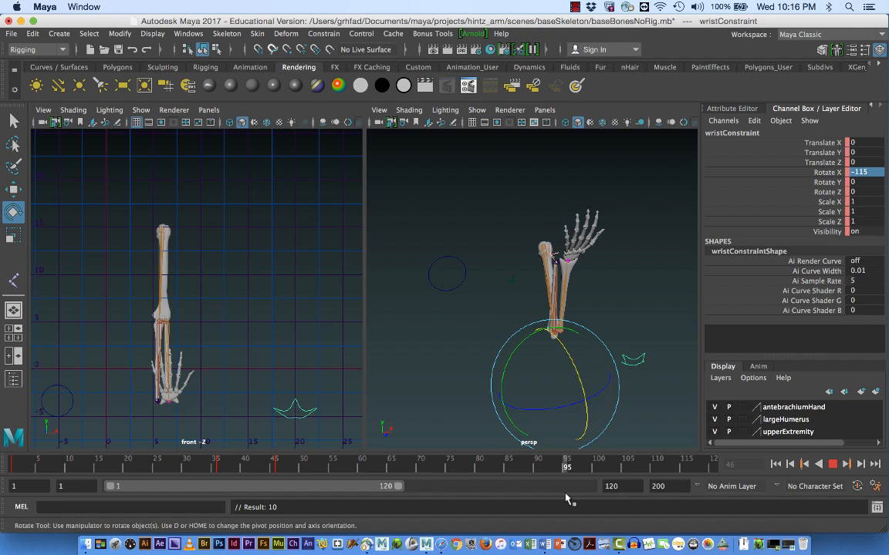
pyautogui.moveTo(568, 500)
pyautogui.mouseDown()
pyautogui.moveTo(576, 502)
pyautogui.moveTo(567, 502)
pyautogui.mouseUp()
pyautogui.click(68, 394)
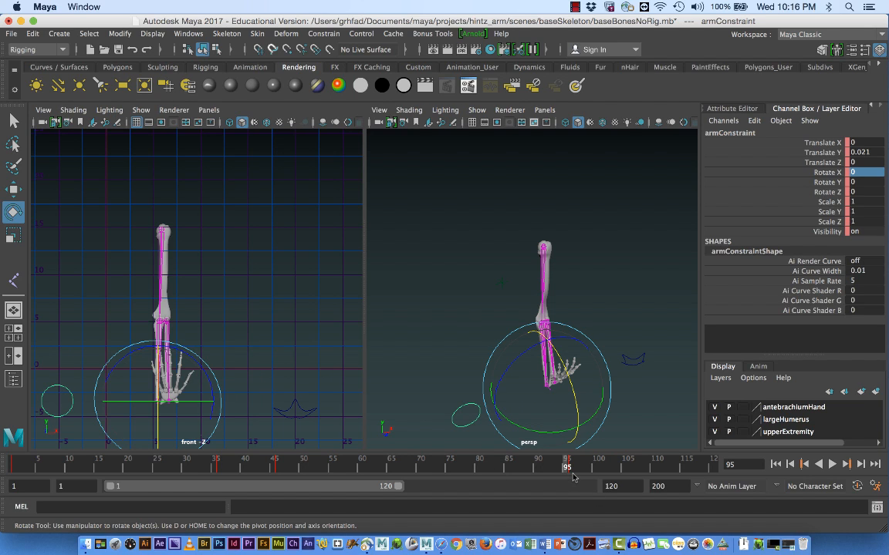
pyautogui.hotkey('alt', 'v')
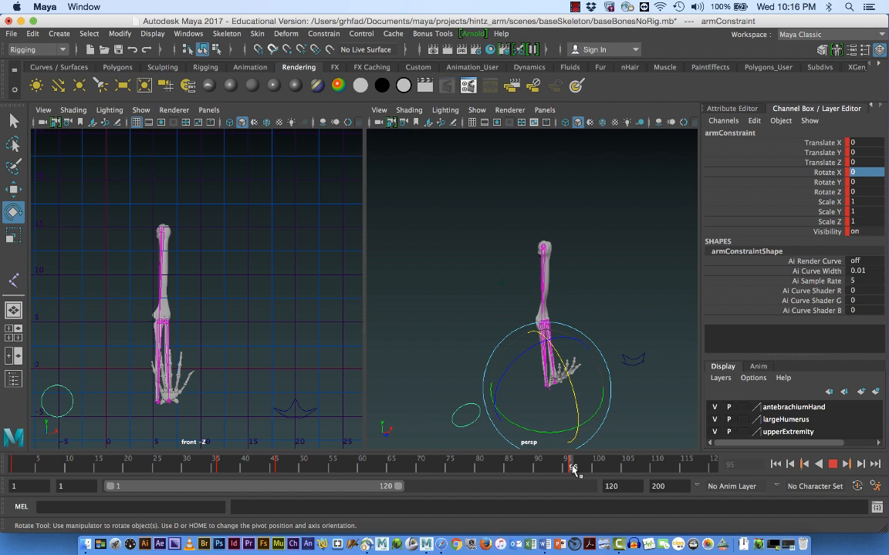
pyautogui.click(574, 467)
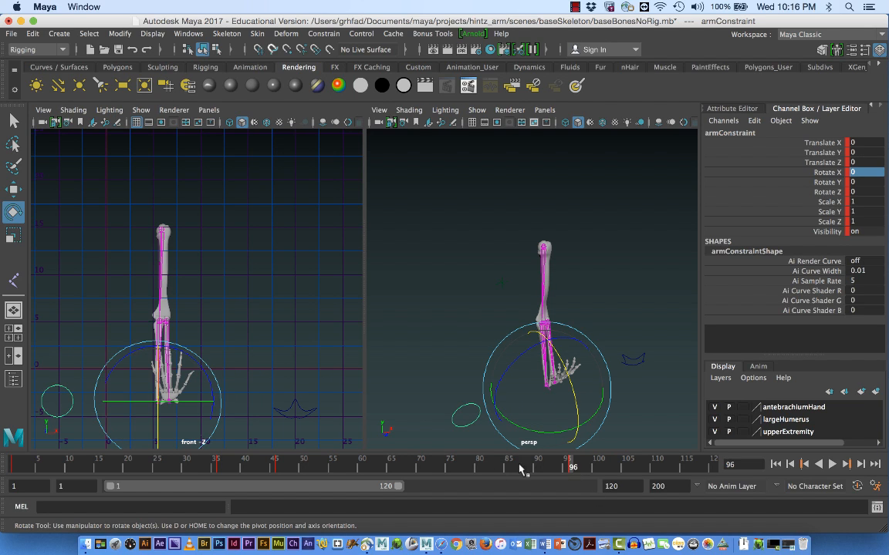
pyautogui.click(636, 358)
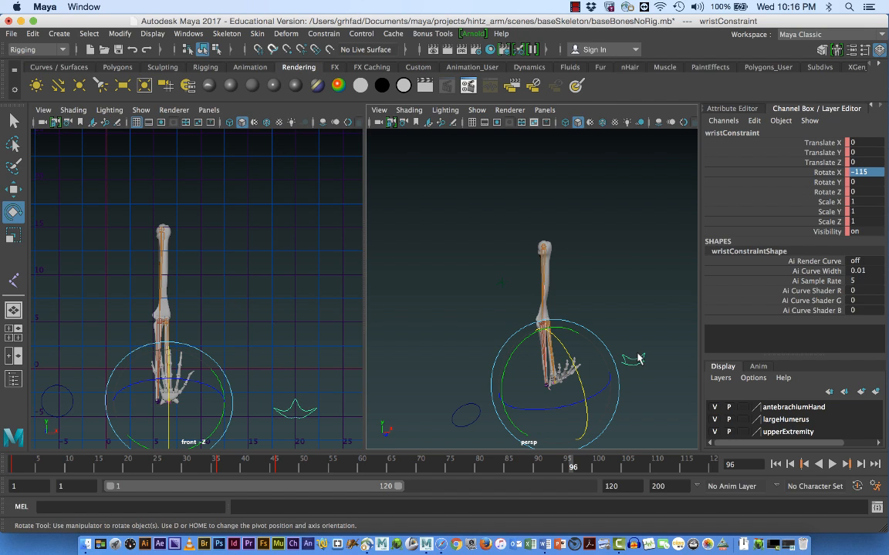
pyautogui.click(867, 172)
pyautogui.write('0')
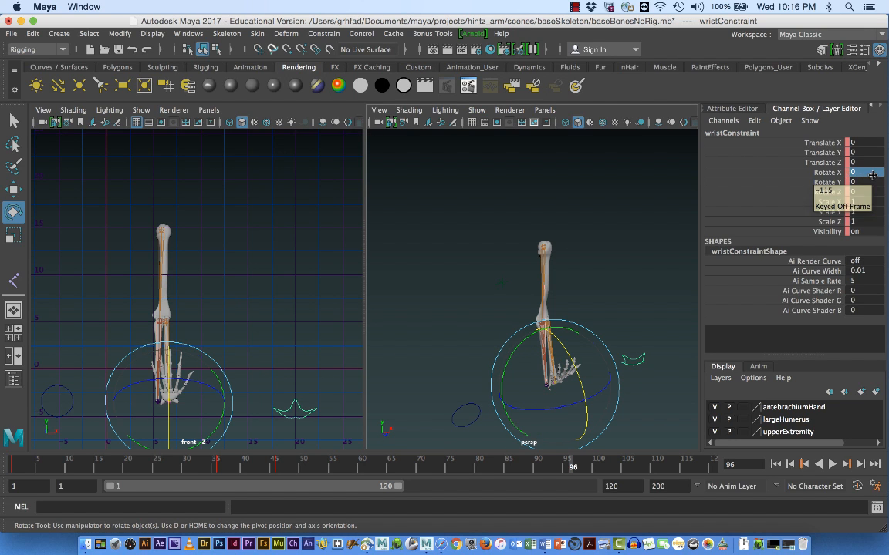
pyautogui.press('Return')
pyautogui.press('s')
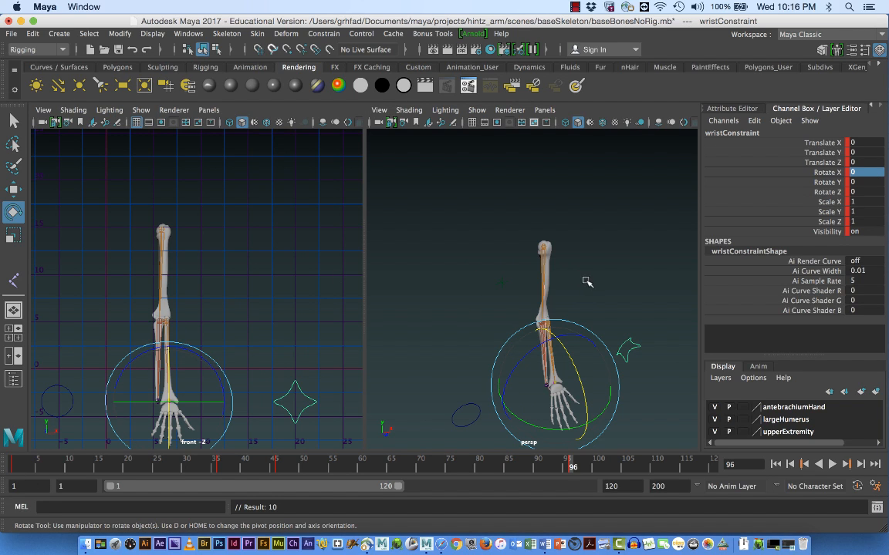
# - Play the animation from frame 1 in the enlarged perspective view to check the arm and wrist motion from the side
pyautogui.press('space')
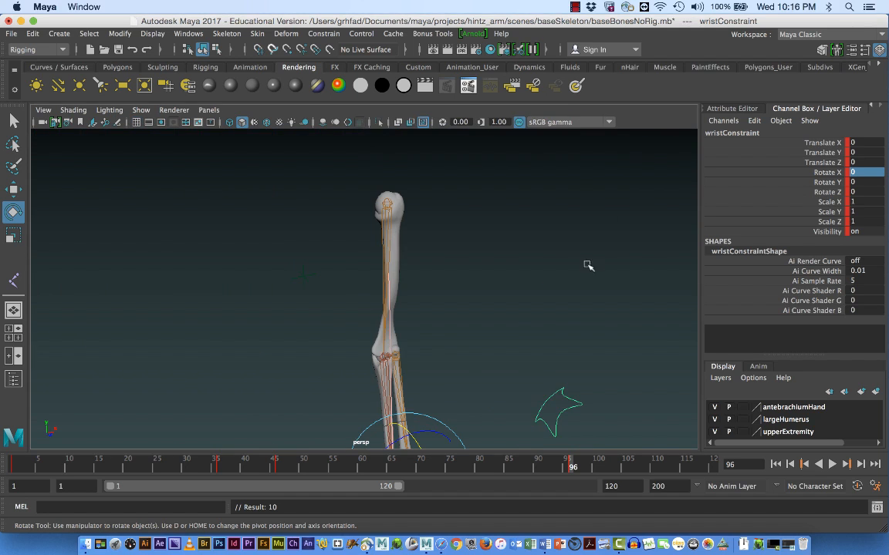
pyautogui.keyDown('alt'); pyautogui.moveTo(585, 279); pyautogui.dragTo(503, 274, button='right'); pyautogui.keyUp('alt')
pyautogui.keyDown('alt'); pyautogui.moveTo(472, 258); pyautogui.dragTo(329, 243); pyautogui.keyUp('alt')
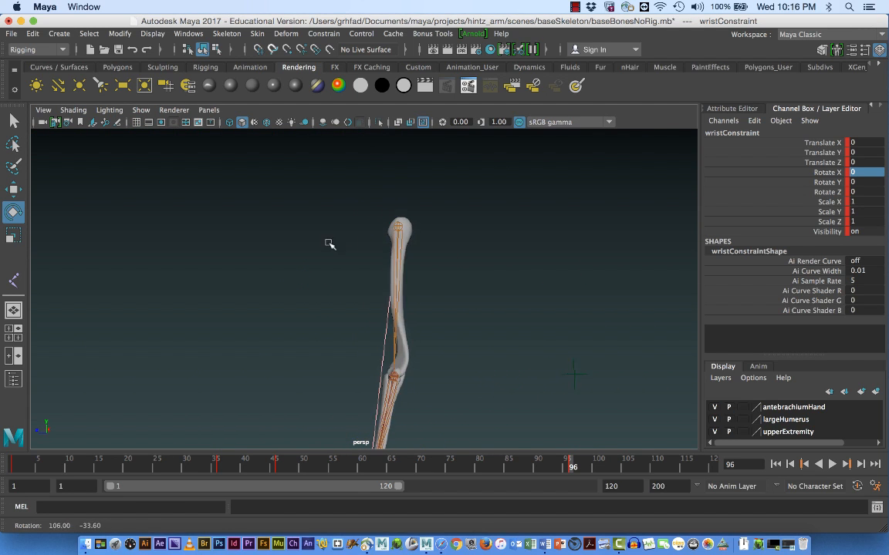
pyautogui.keyDown('alt'); pyautogui.moveTo(443, 289); pyautogui.dragTo(420, 172, button='middle'); pyautogui.keyUp('alt')
pyautogui.moveTo(419, 172)
pyautogui.keyDown('alt'); pyautogui.mouseDown(button='right')
pyautogui.moveTo(317, 298)
pyautogui.moveTo(301, 303)
pyautogui.mouseUp(button='right'); pyautogui.keyUp('alt')
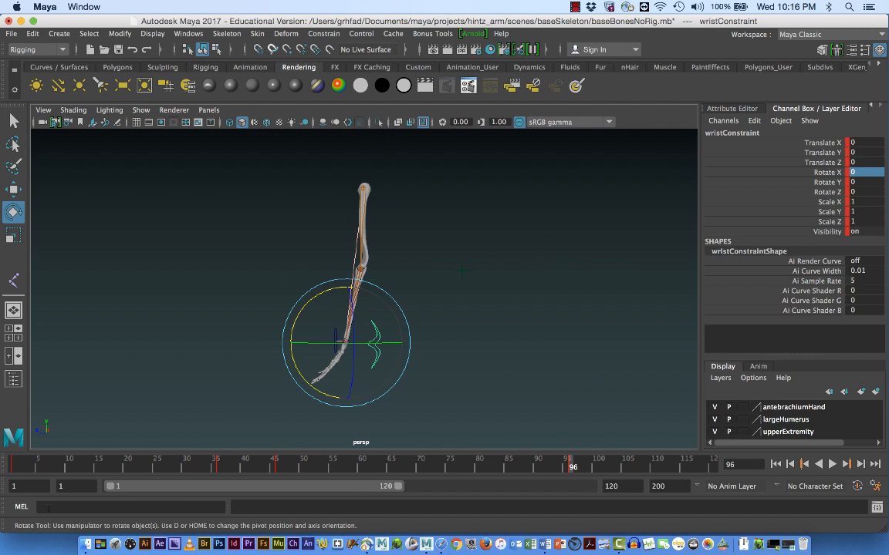
pyautogui.click(13, 465)
pyautogui.moveTo(13, 465); pyautogui.dragTo(4, 426)
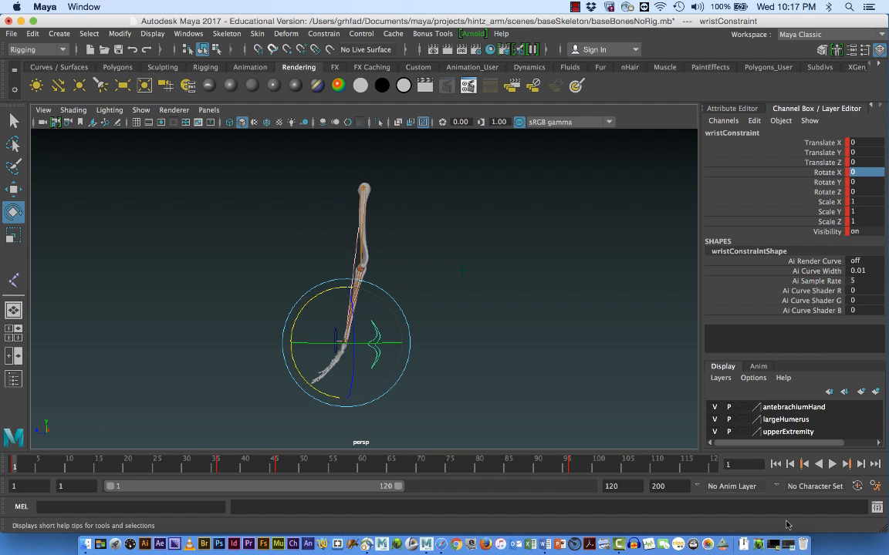
pyautogui.click(832, 464)
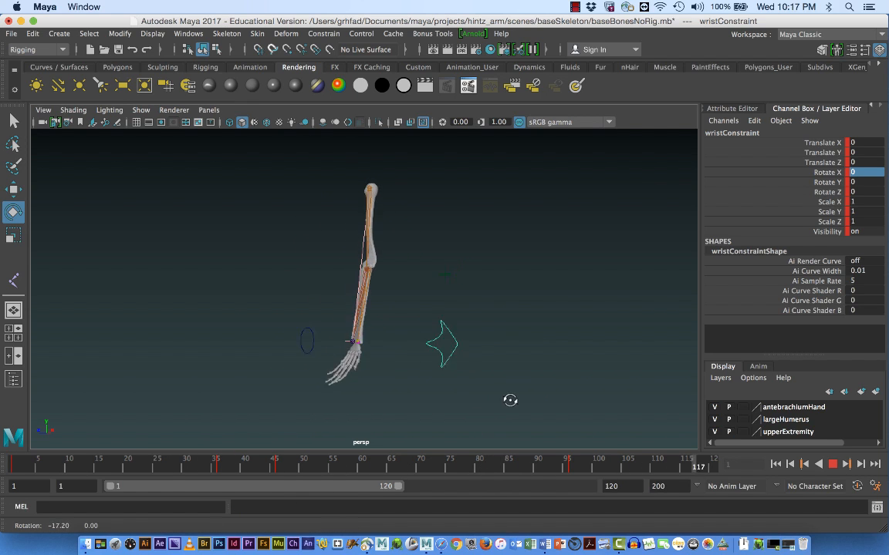
pyautogui.click(778, 465)
pyautogui.click(830, 466)
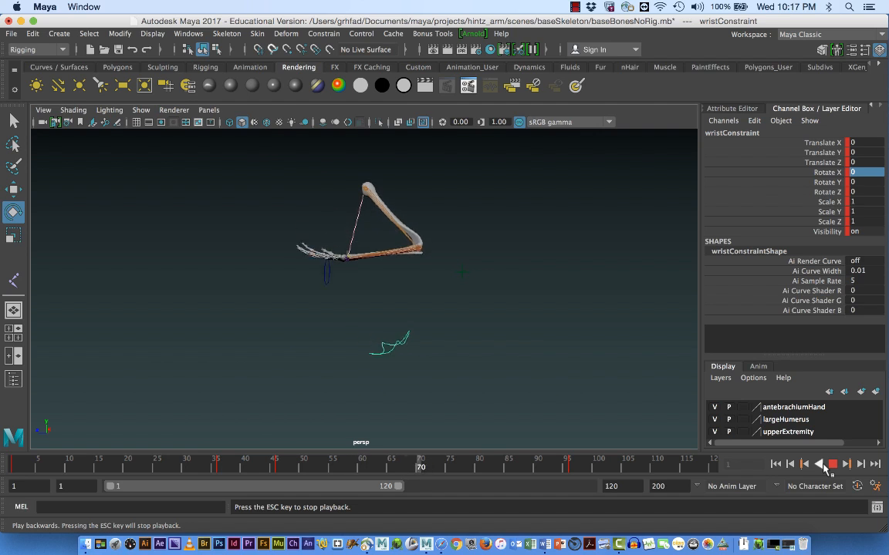
pyautogui.click(832, 464)
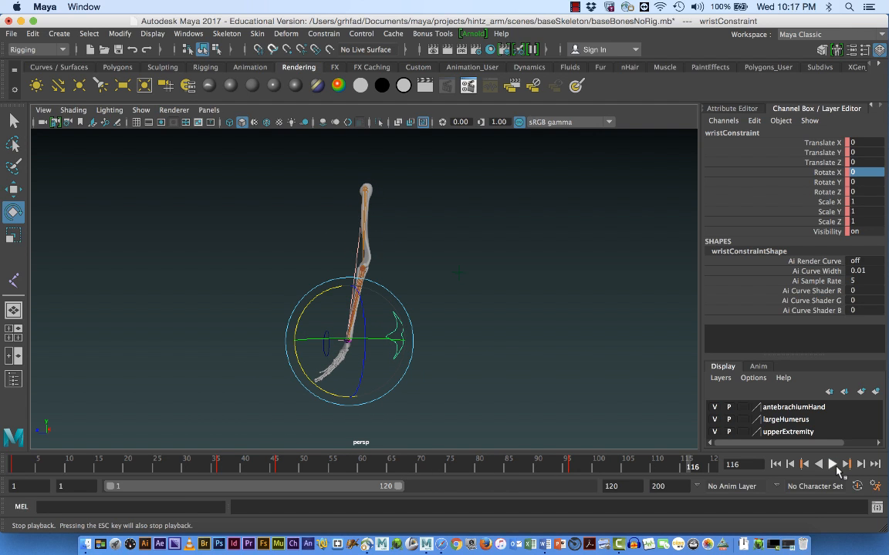
pyautogui.click(575, 7)
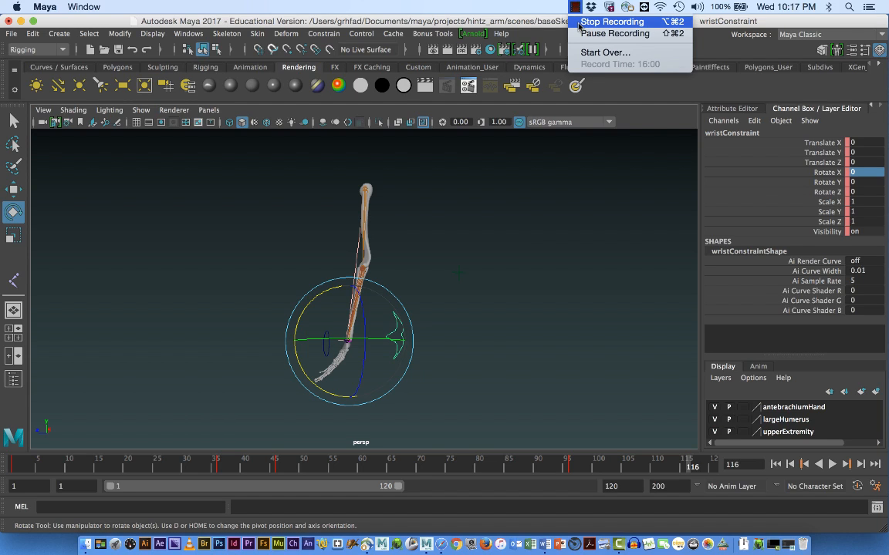